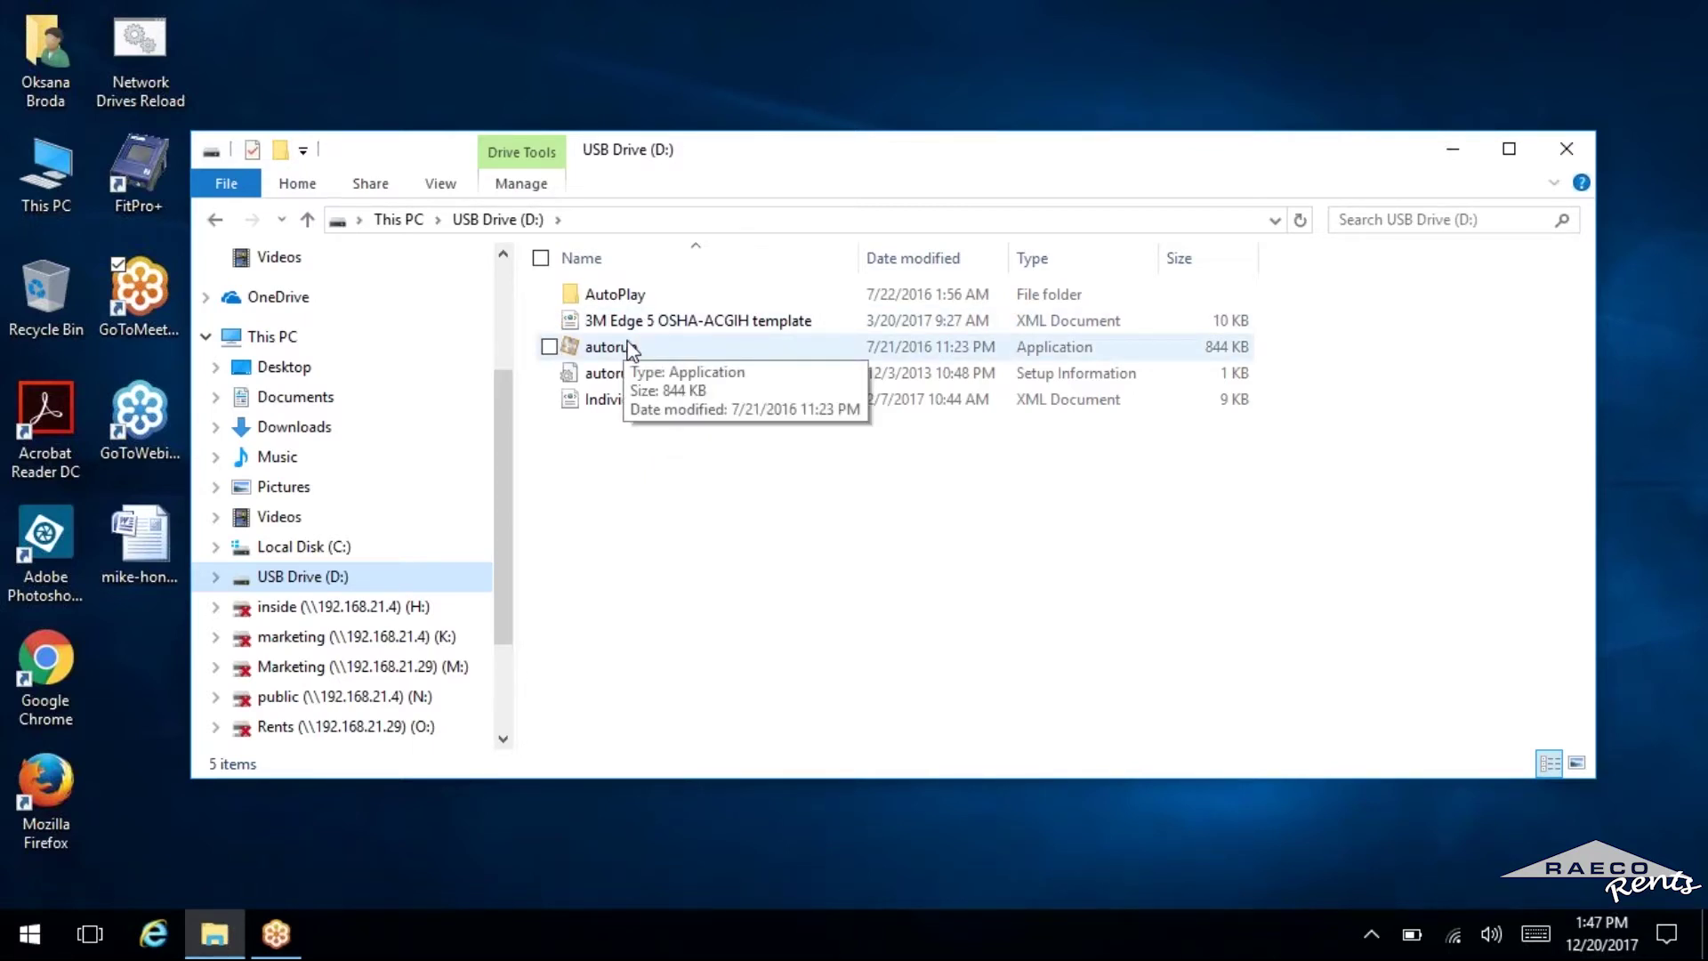
Launch autorun and install ProRAE Studio II V1.11.0 in English with default install and shortcut folders.
{"action": "left_click", "coordinate": [629, 348]}
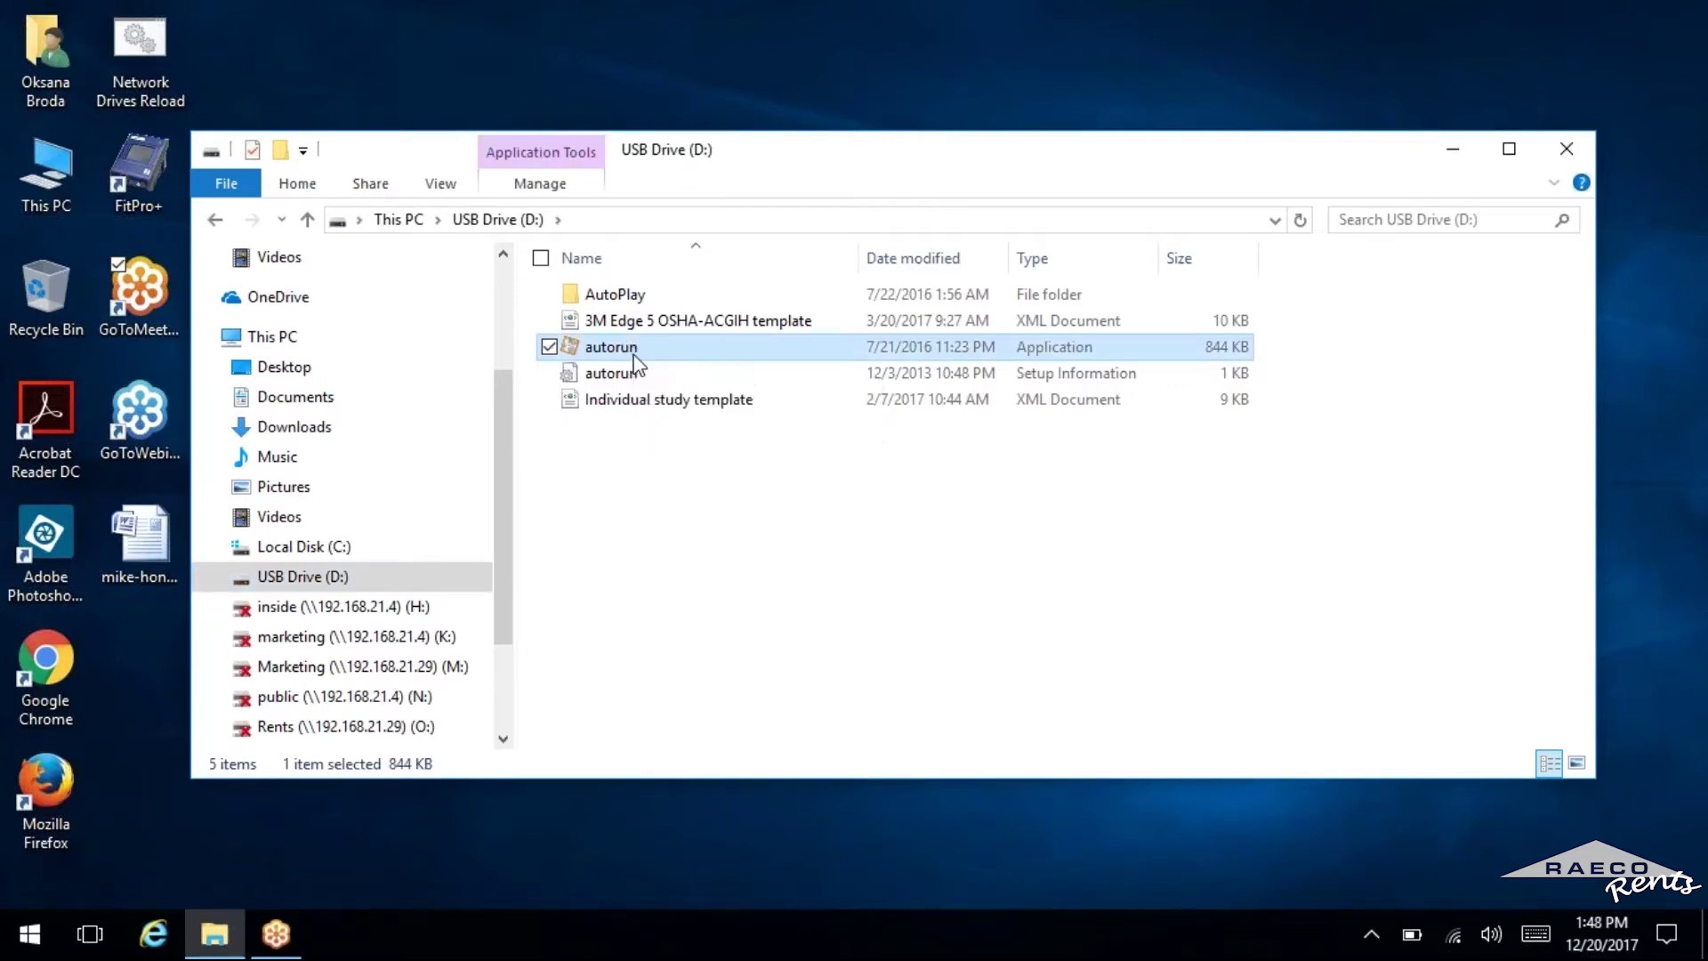
{"action": "double_click", "coordinate": [635, 354]}
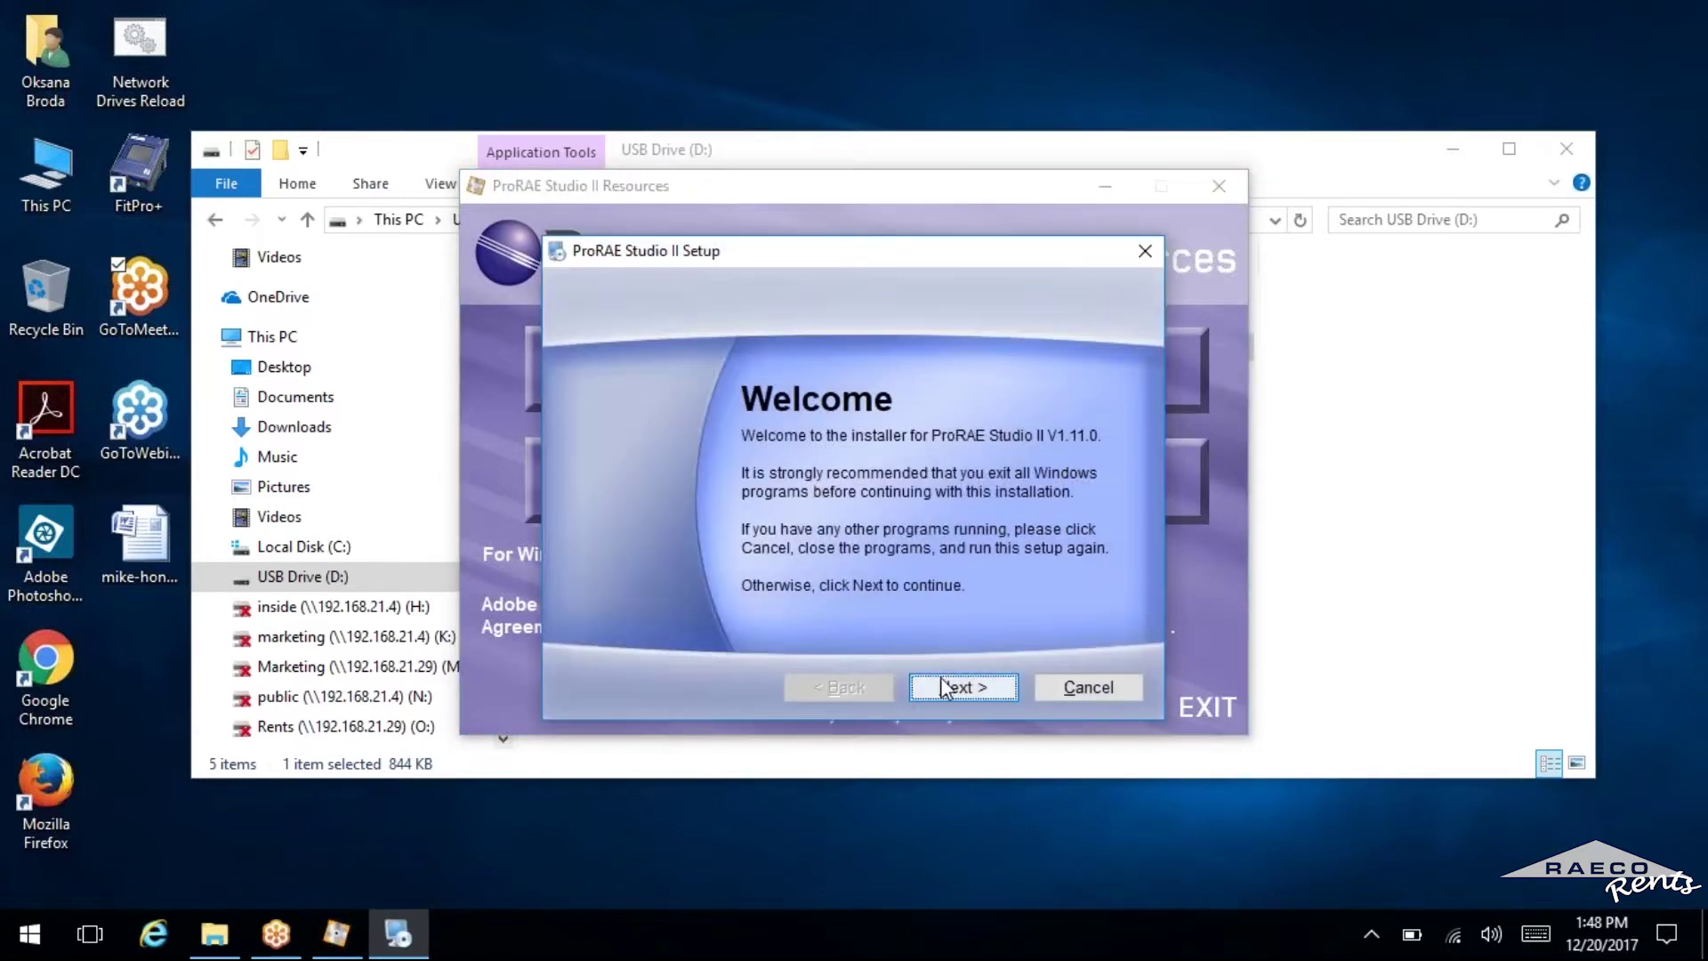
{"action": "left_click", "coordinate": [945, 688]}
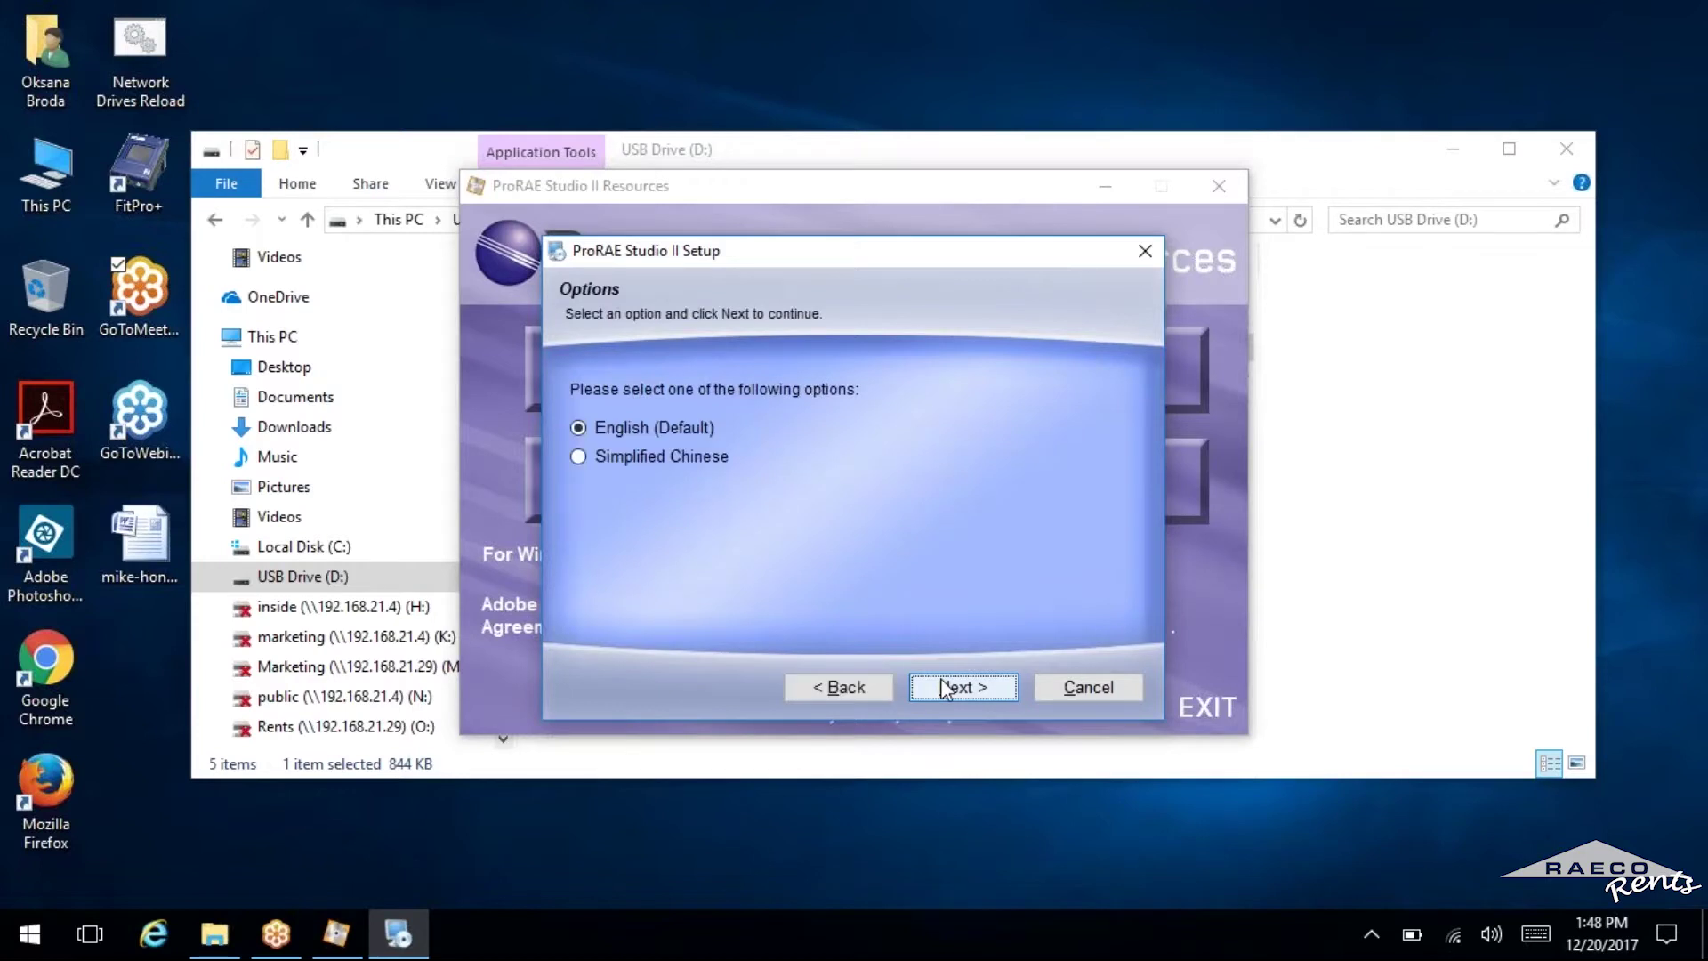
{"action": "left_click", "coordinate": [945, 688]}
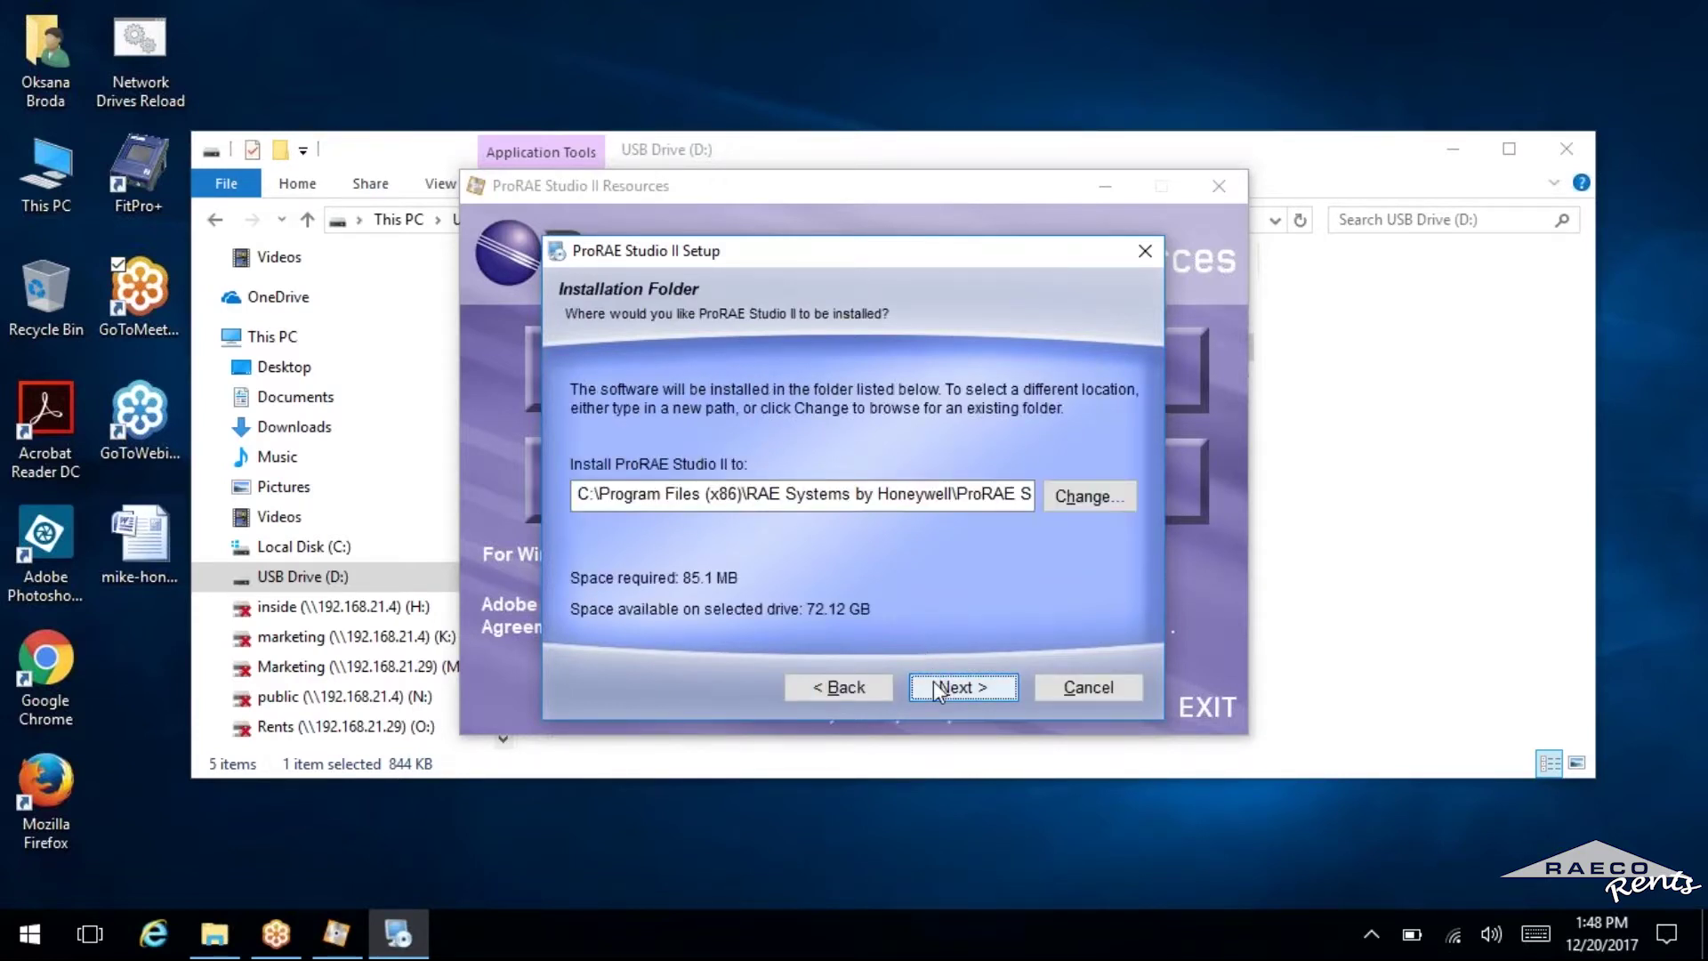
{"action": "left_click", "coordinate": [936, 692]}
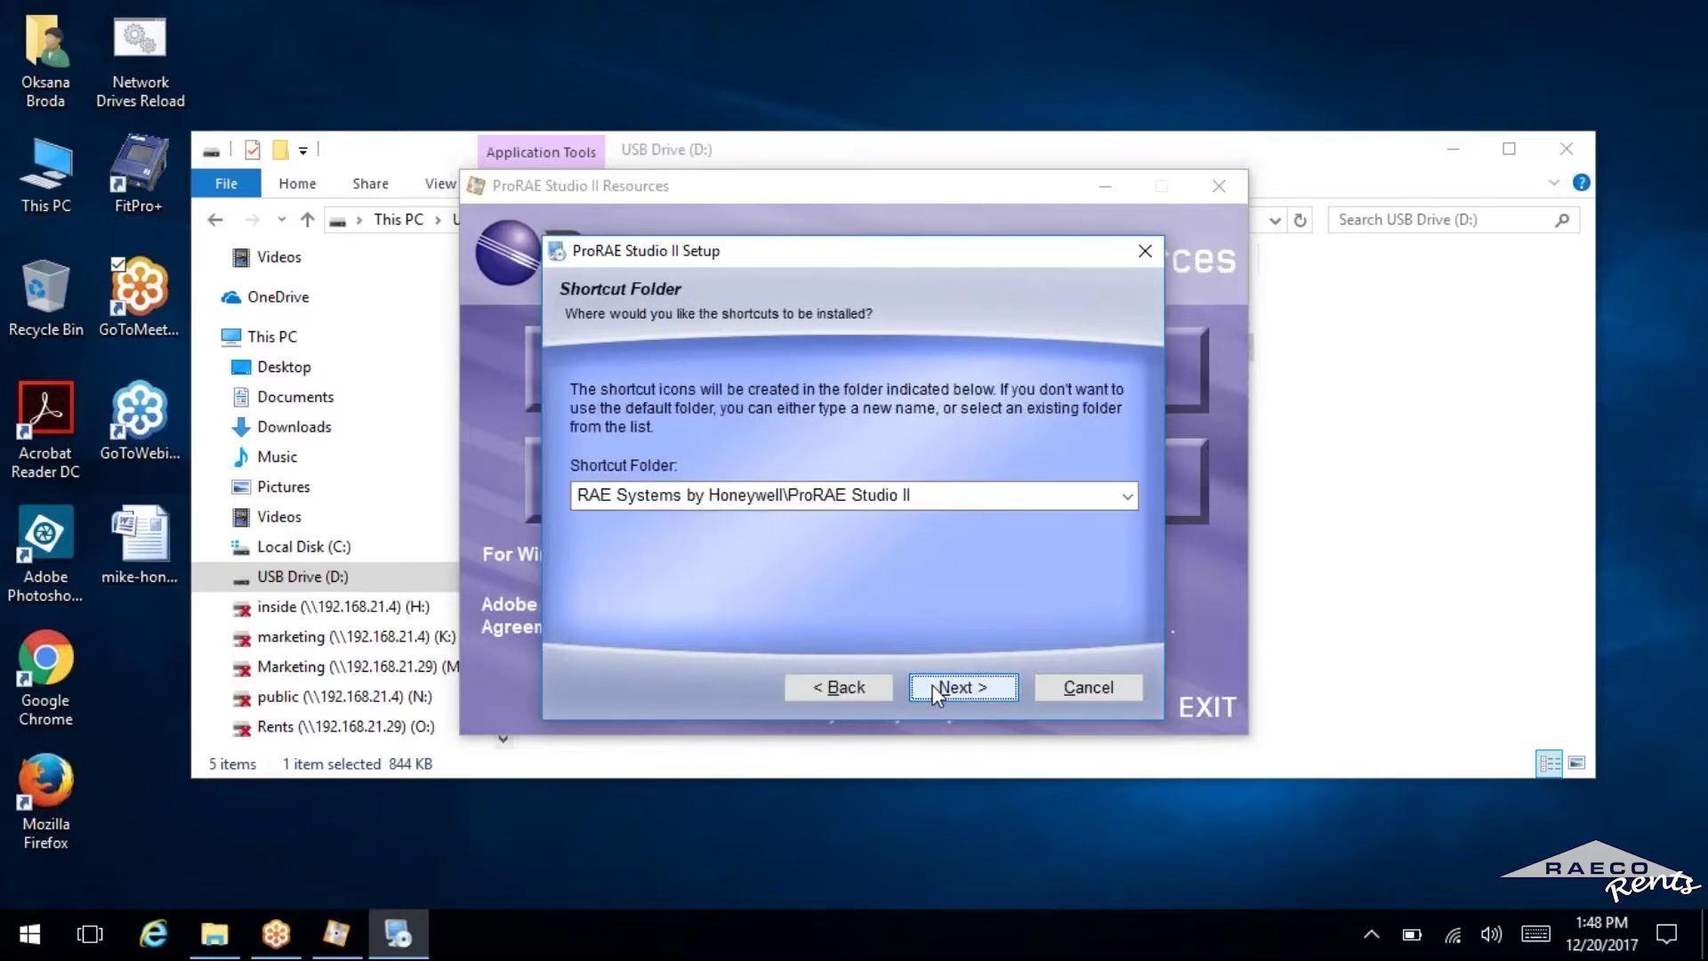
{"action": "left_click", "coordinate": [934, 692]}
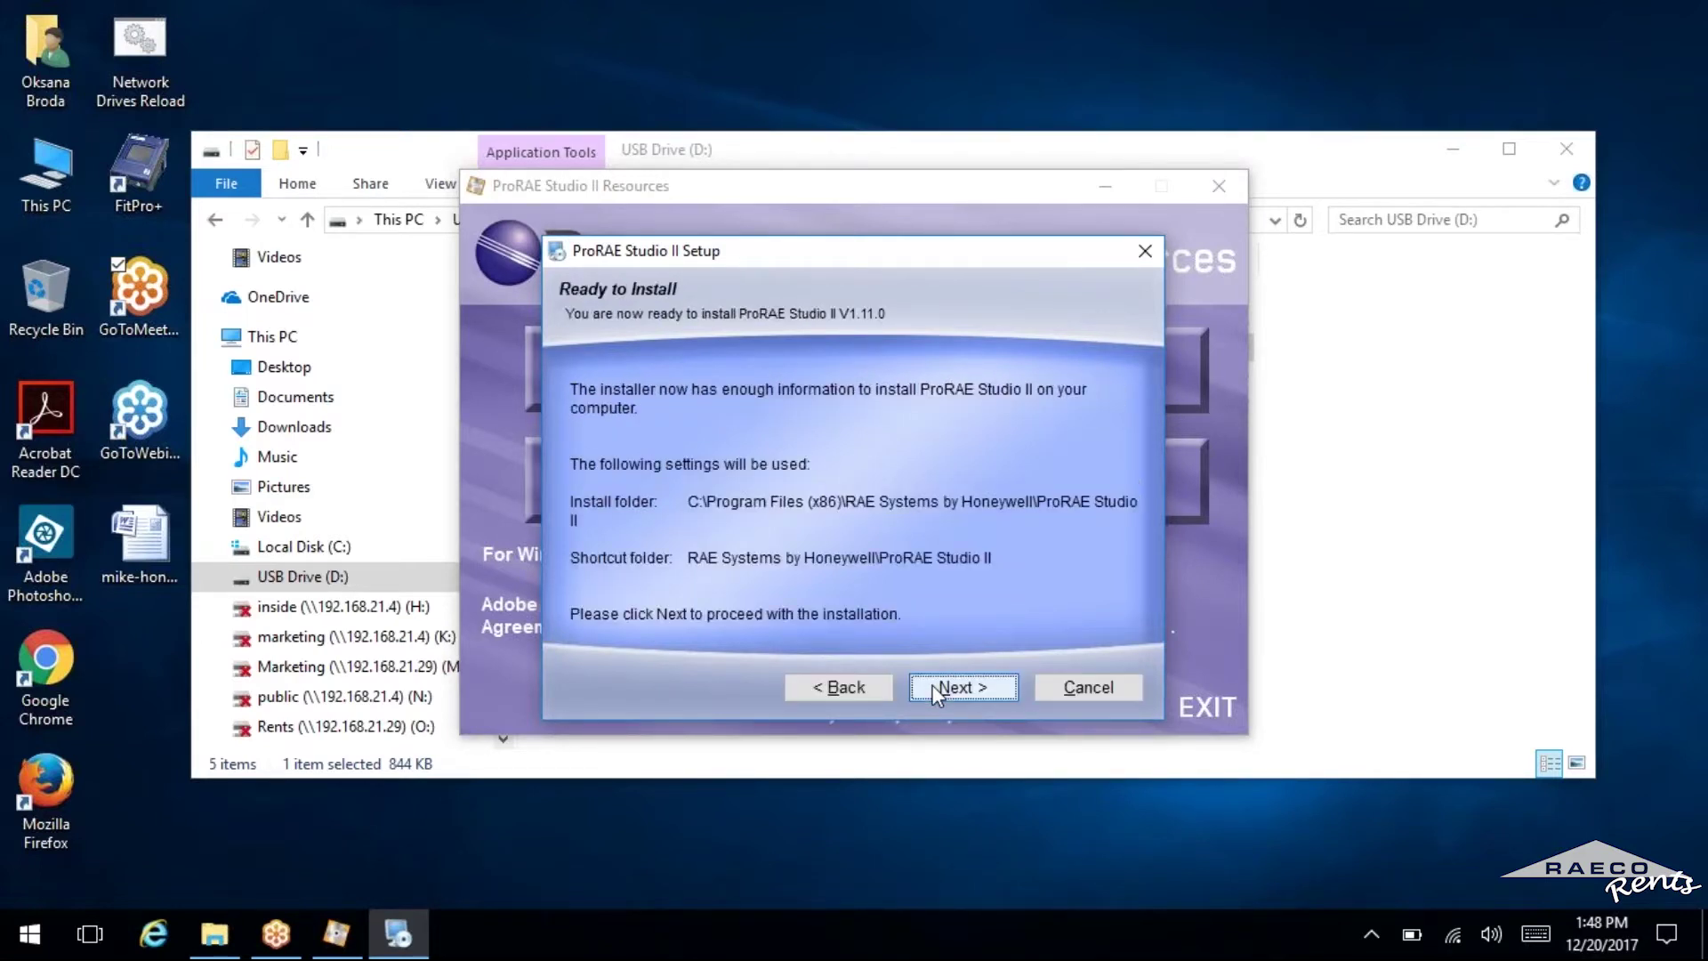
{"action": "left_click", "coordinate": [934, 688]}
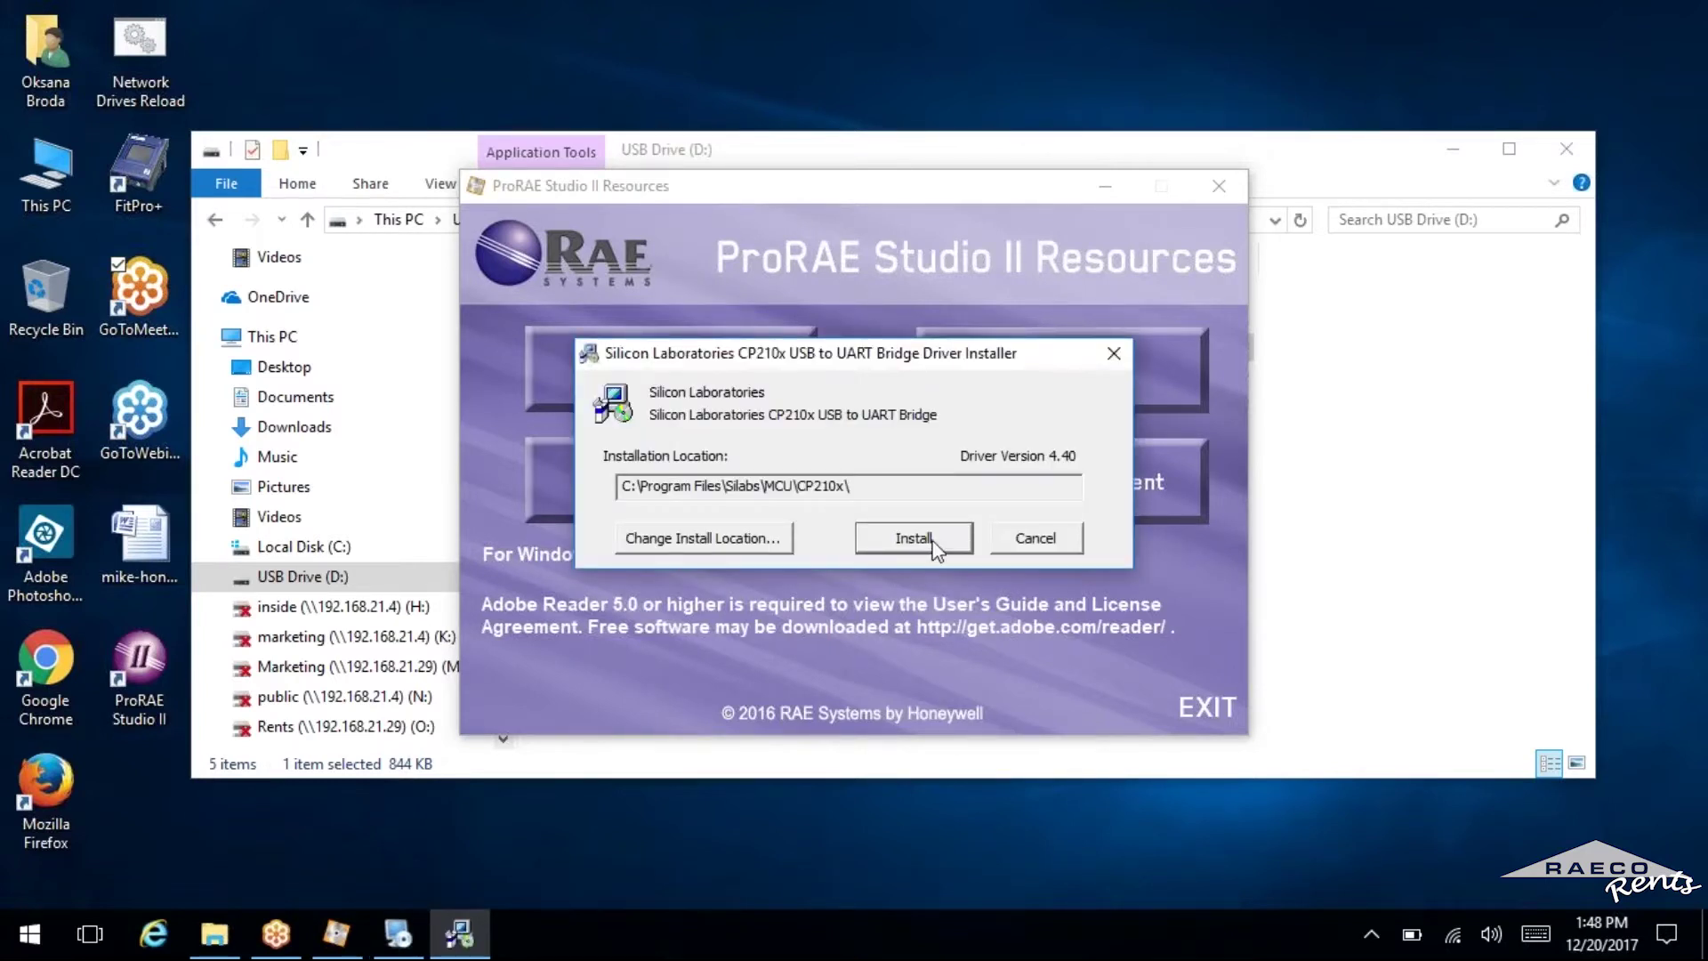
Install the Silicon Laboratories CP210x USB to UART Bridge driver.
{"action": "left_click", "coordinate": [916, 539]}
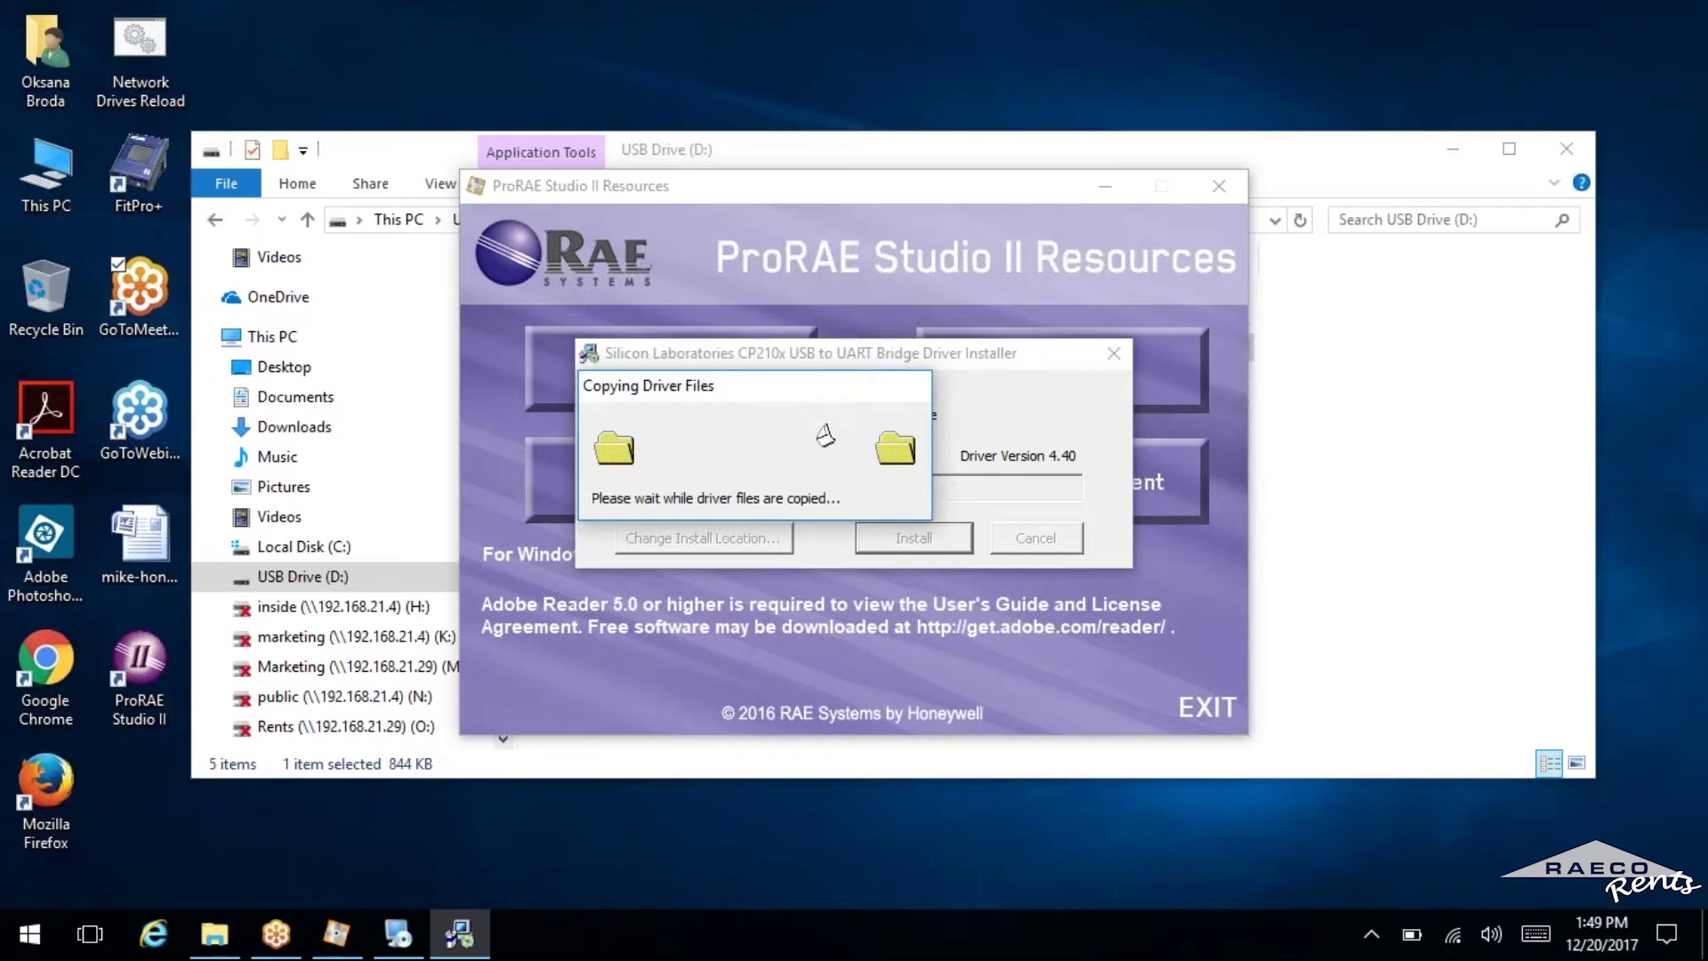
Dismiss the driver success message, launch CP210x from Drivers, and close the finished setup.
{"action": "left_click", "coordinate": [945, 515]}
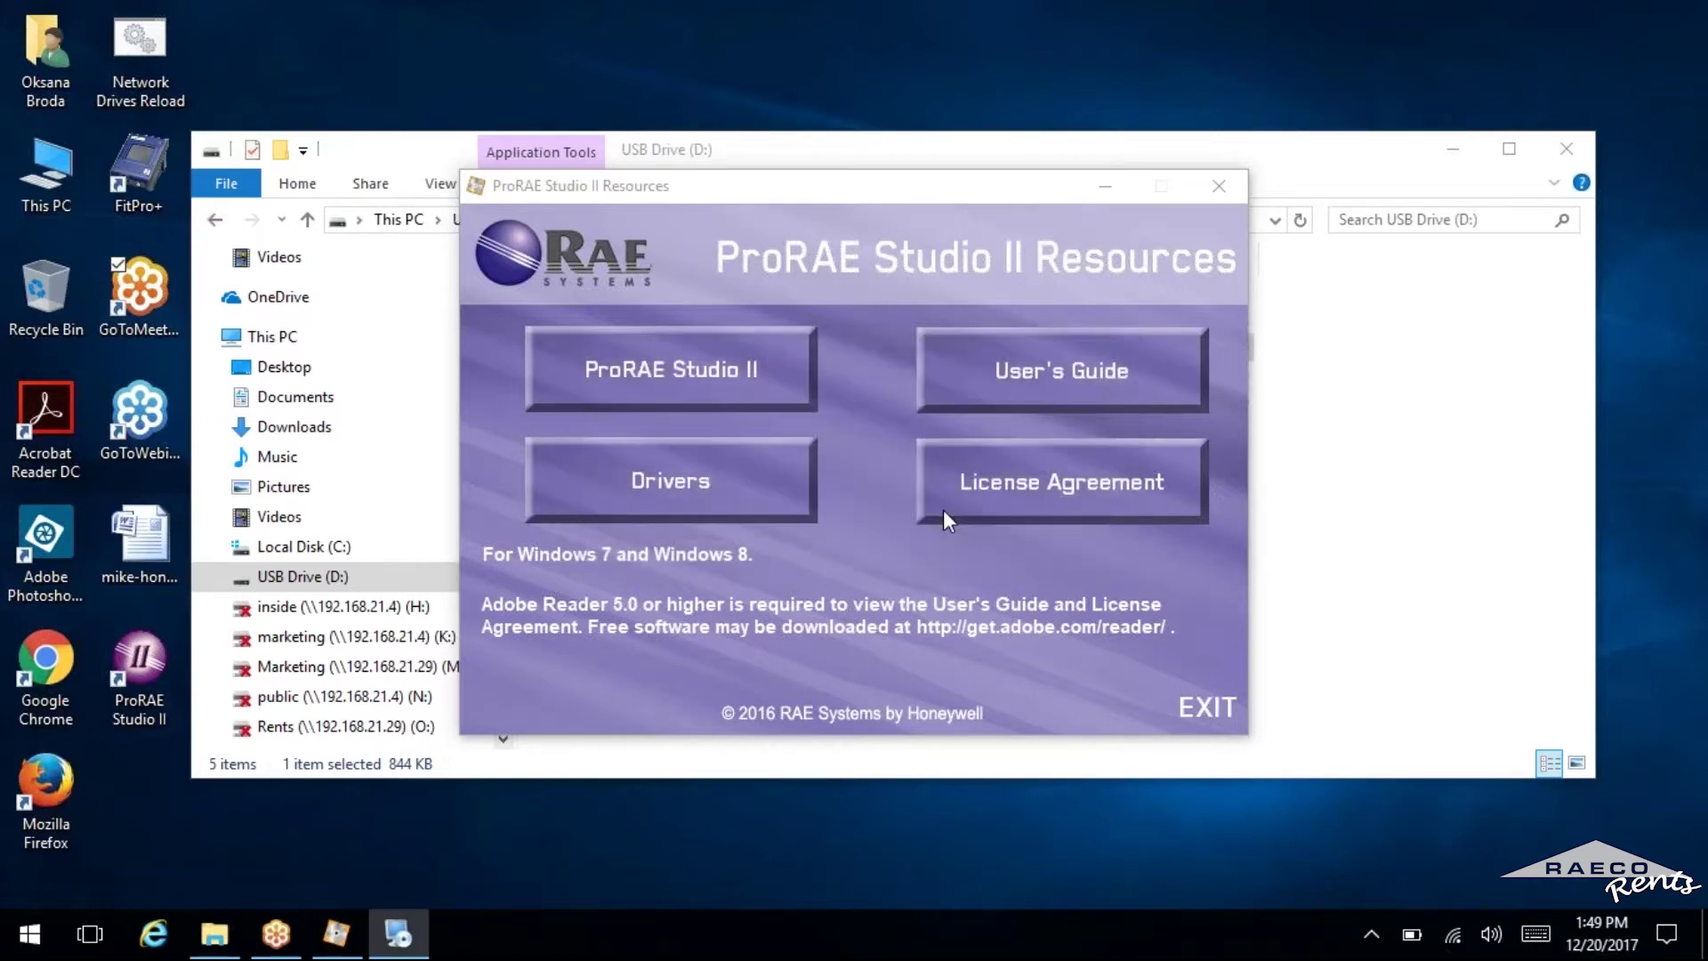
{"action": "left_click", "coordinate": [750, 504]}
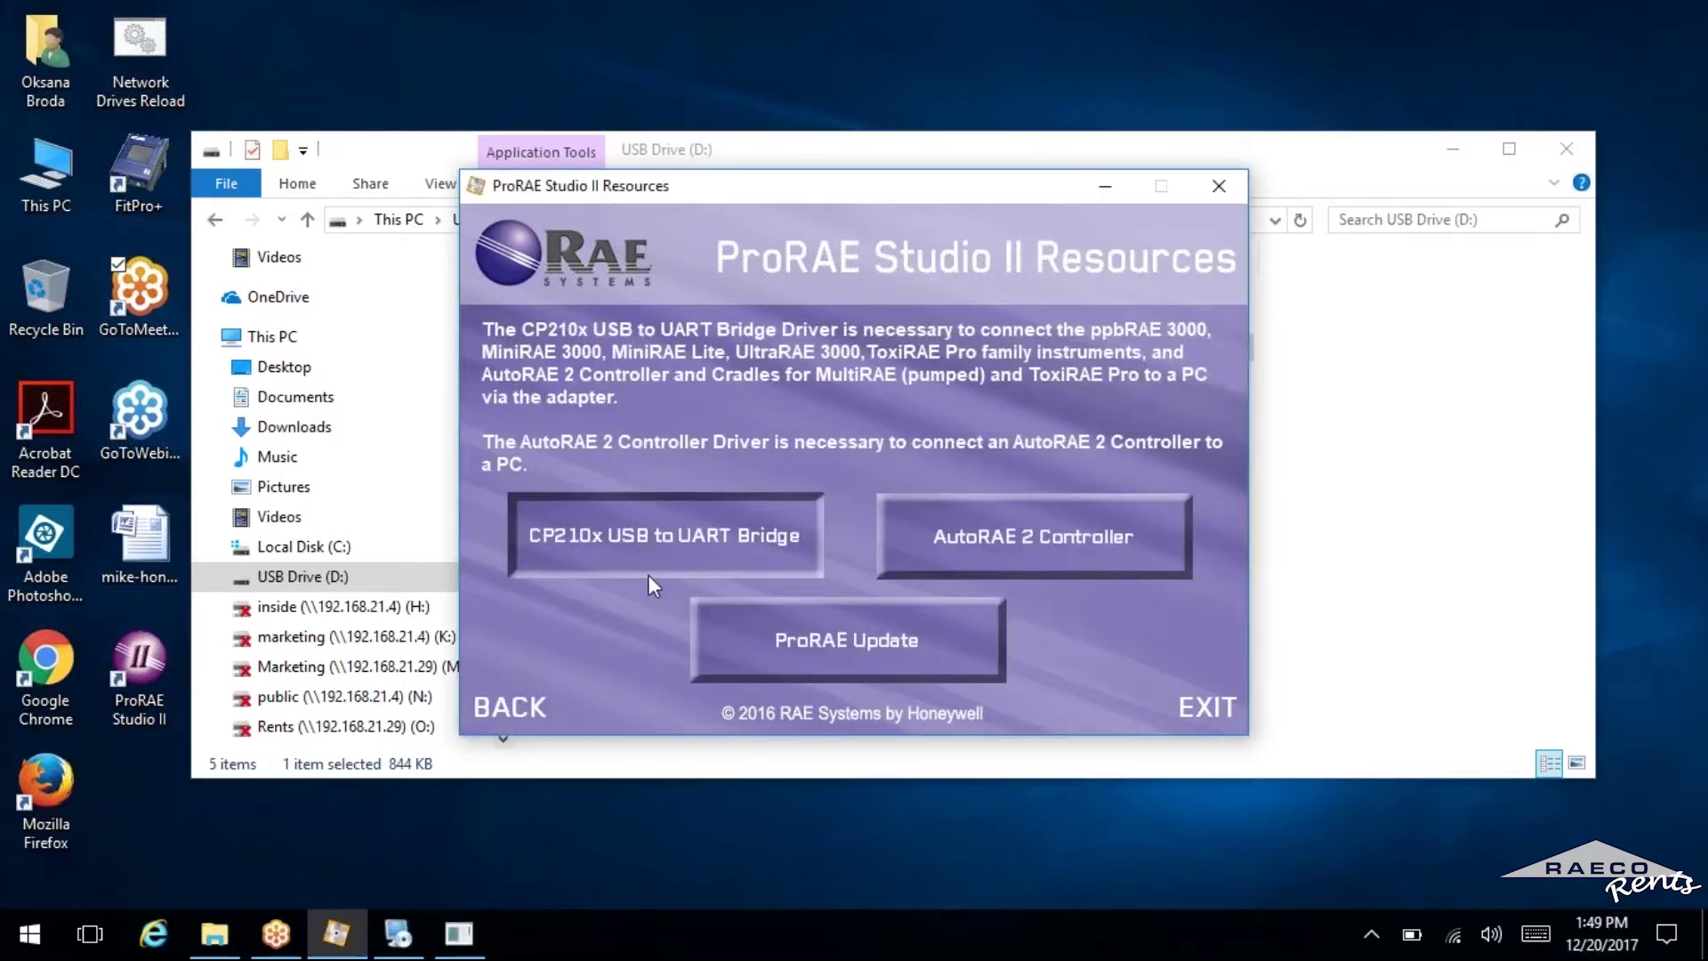
{"action": "left_click", "coordinate": [664, 525]}
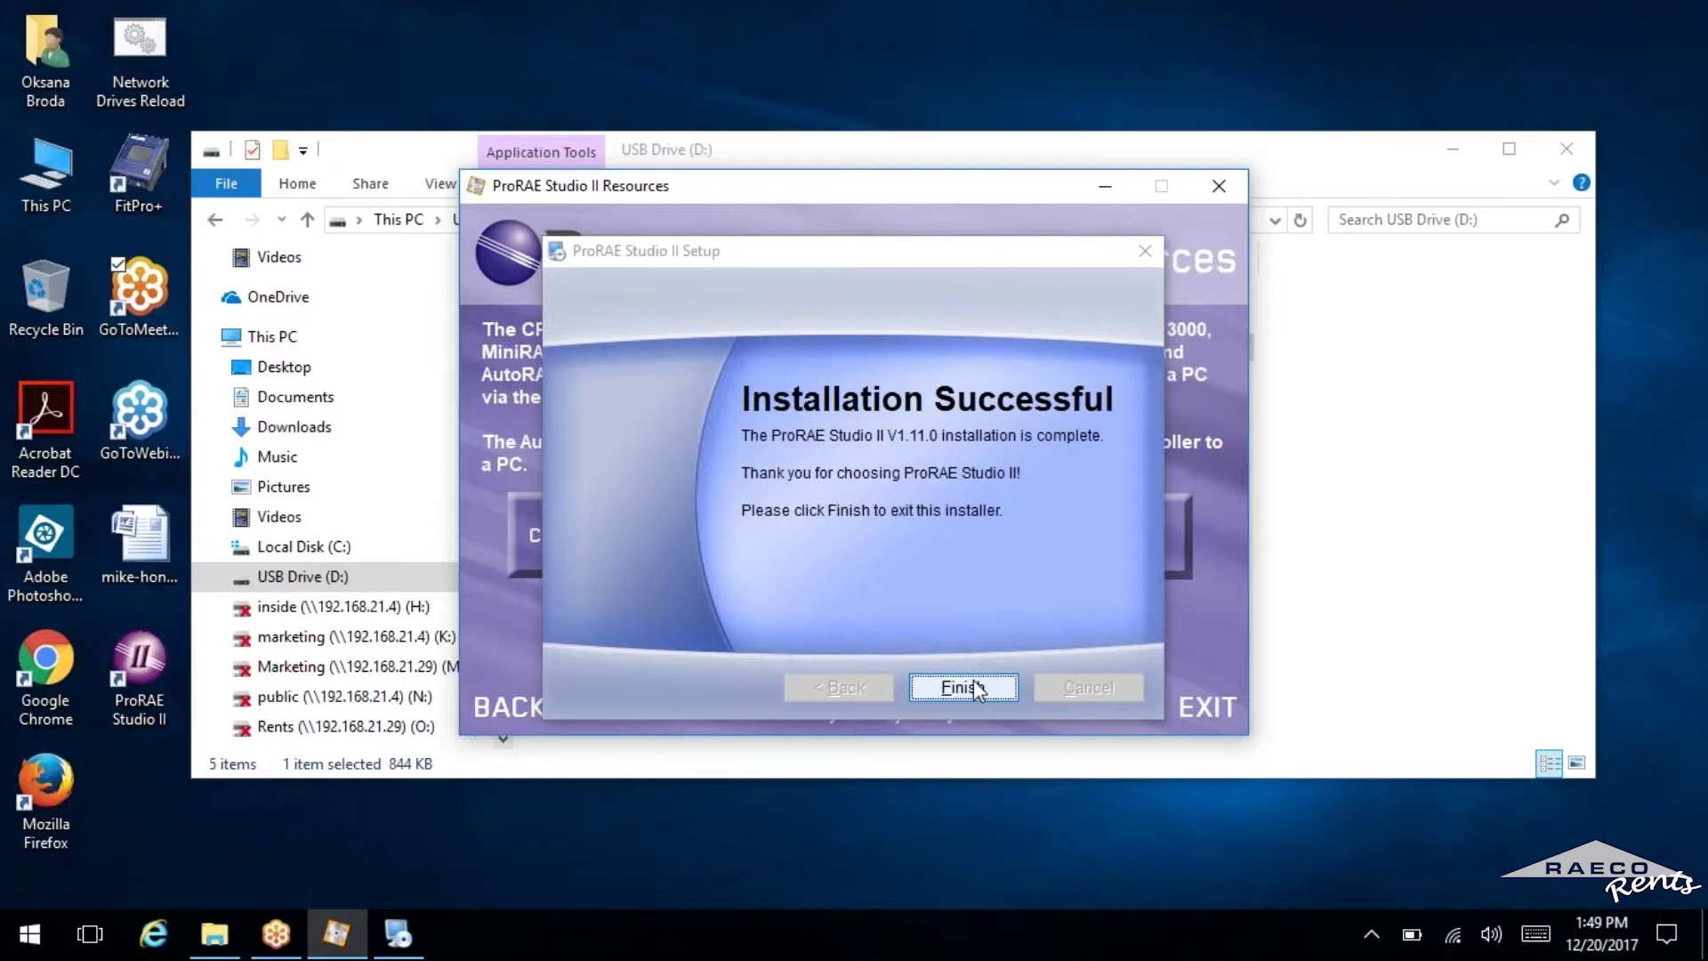
{"action": "left_click", "coordinate": [961, 687]}
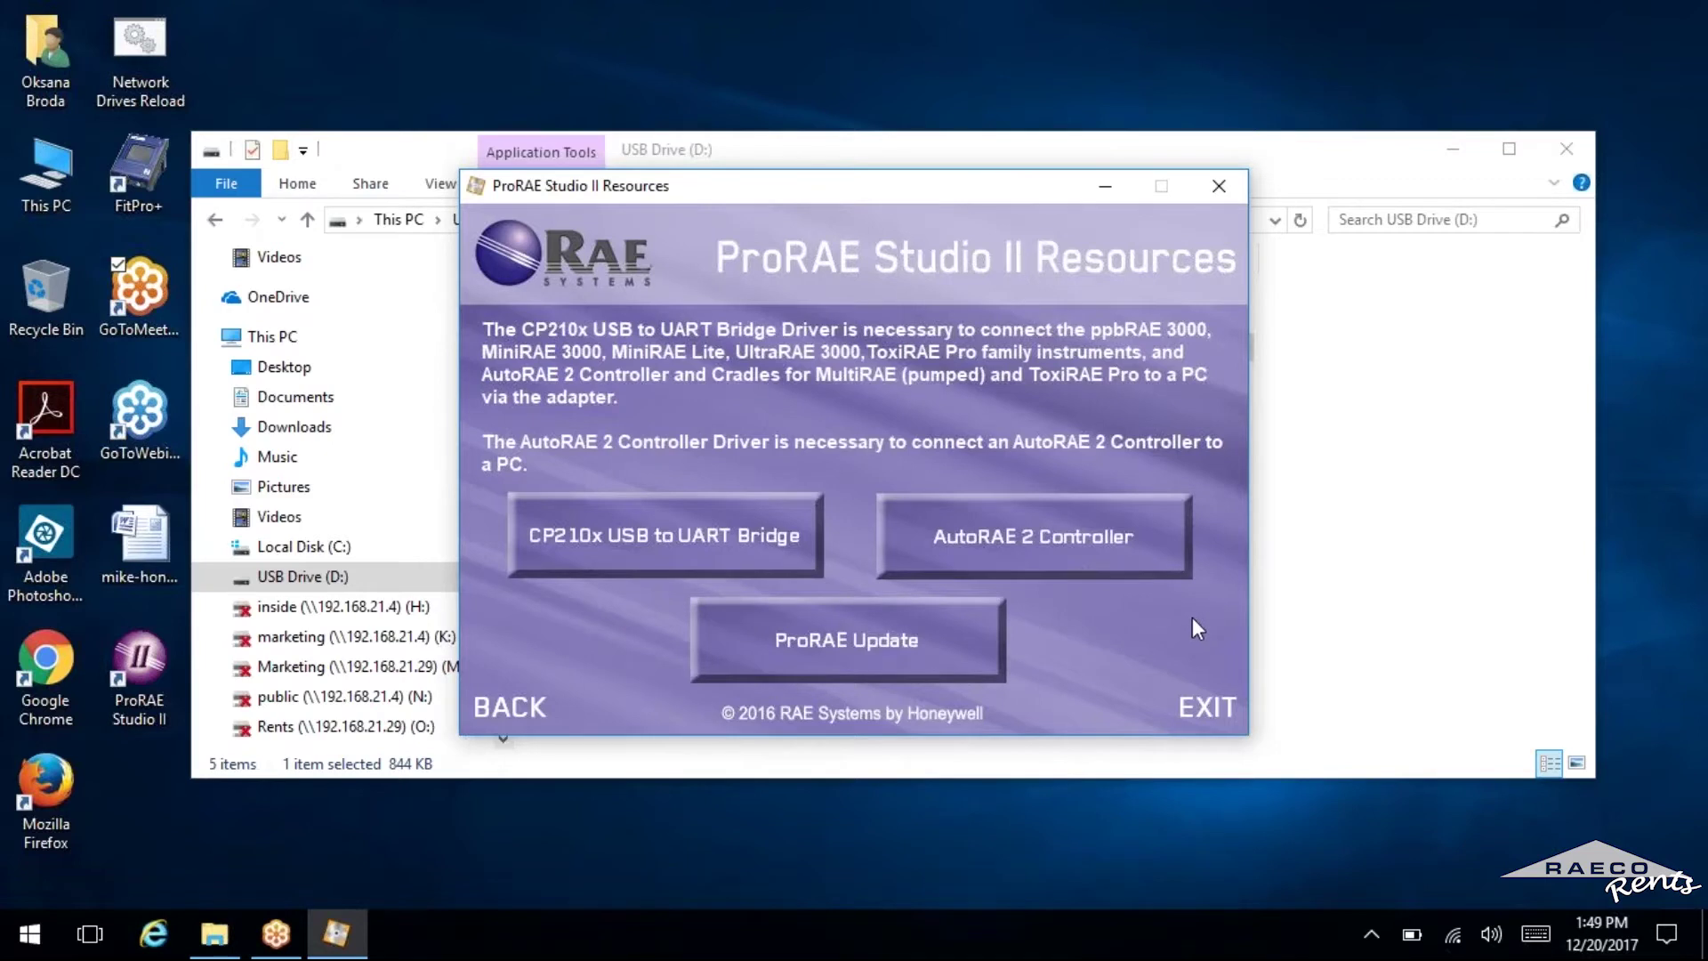
Exit the Resources launcher and close the USB drive window.
{"action": "left_click", "coordinate": [1183, 712]}
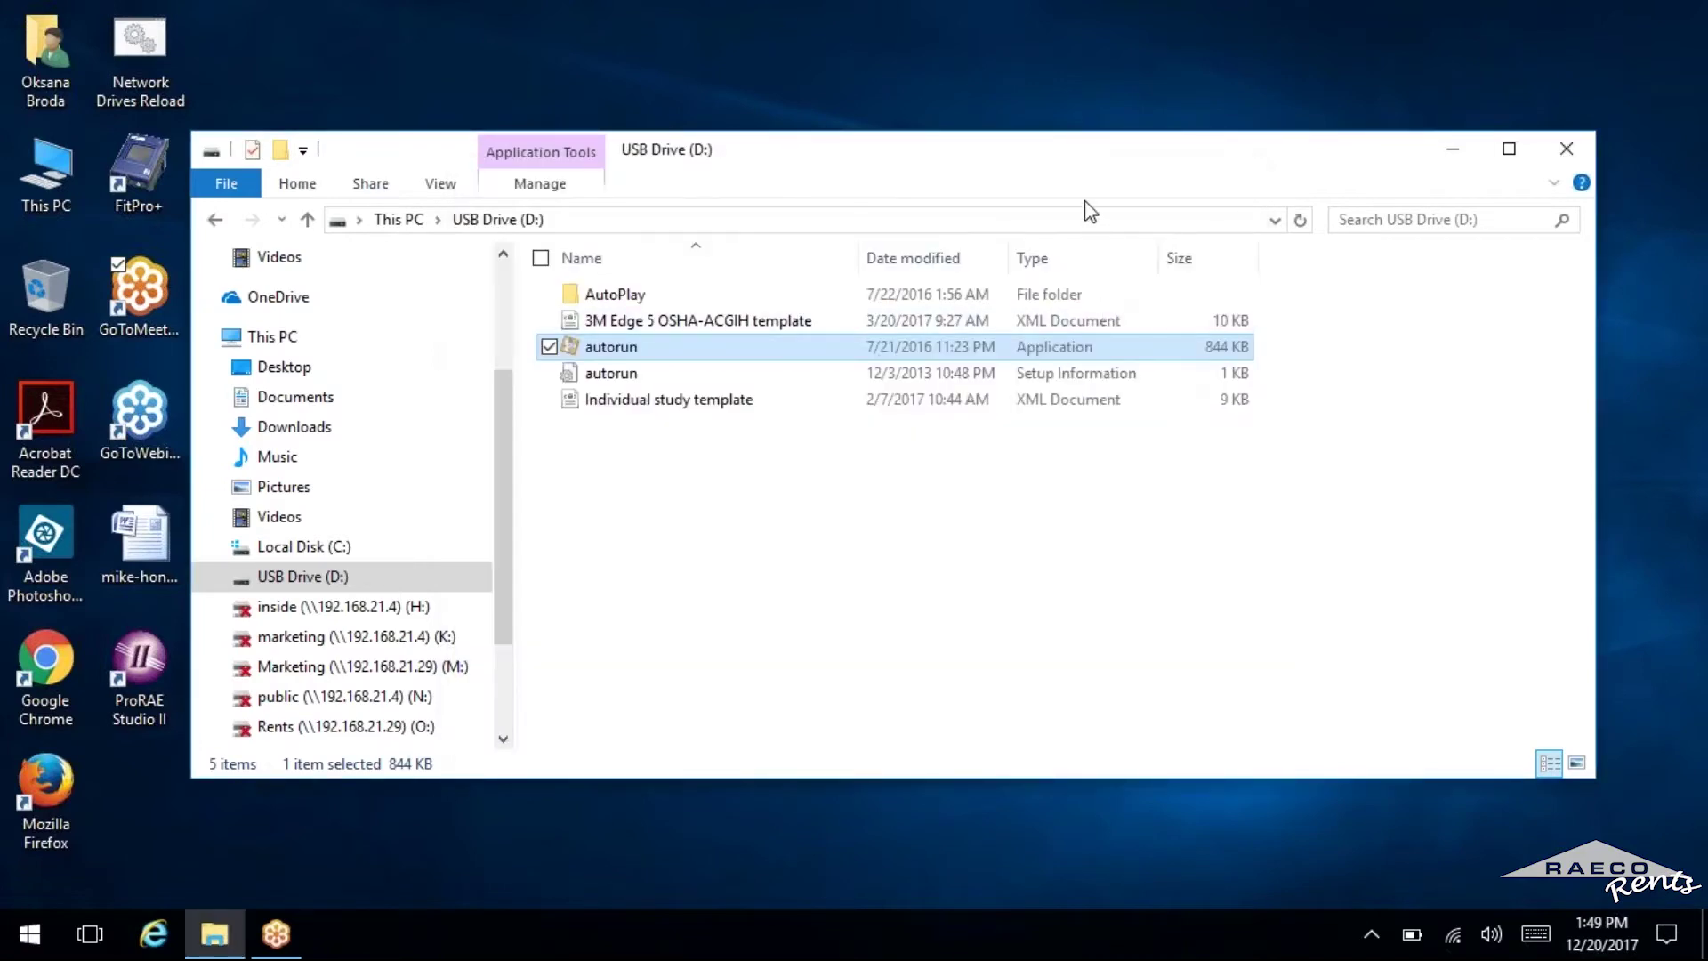
{"action": "double_click", "coordinate": [1085, 160]}
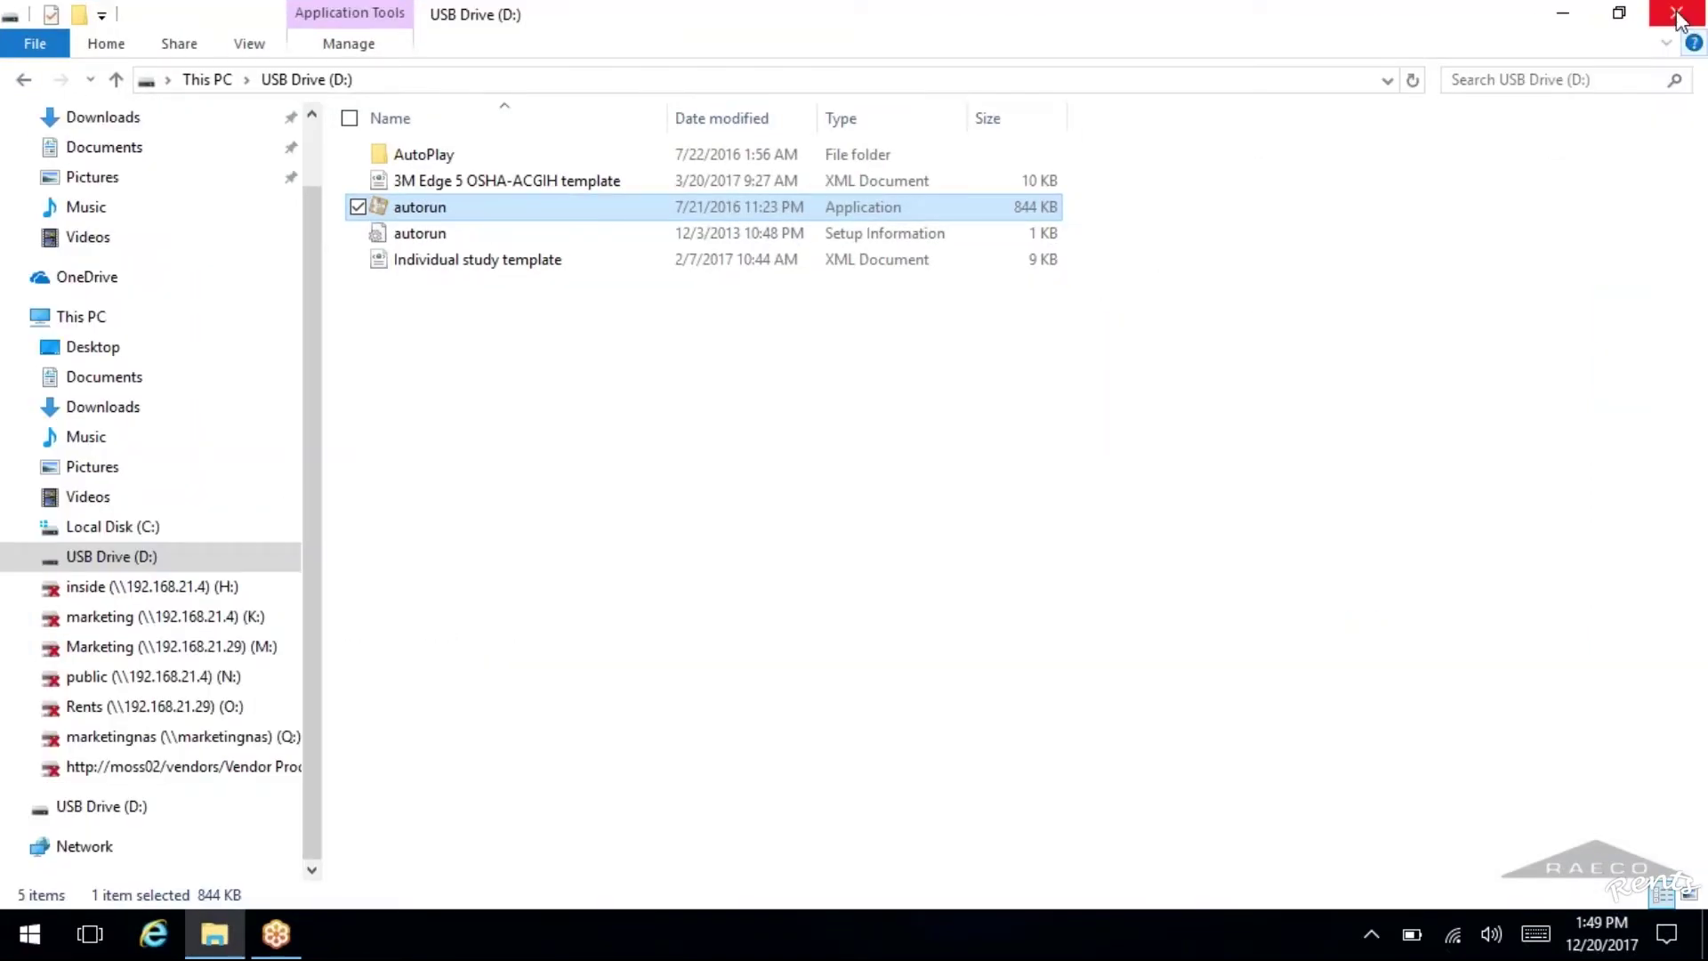
{"action": "left_click", "coordinate": [1677, 15]}
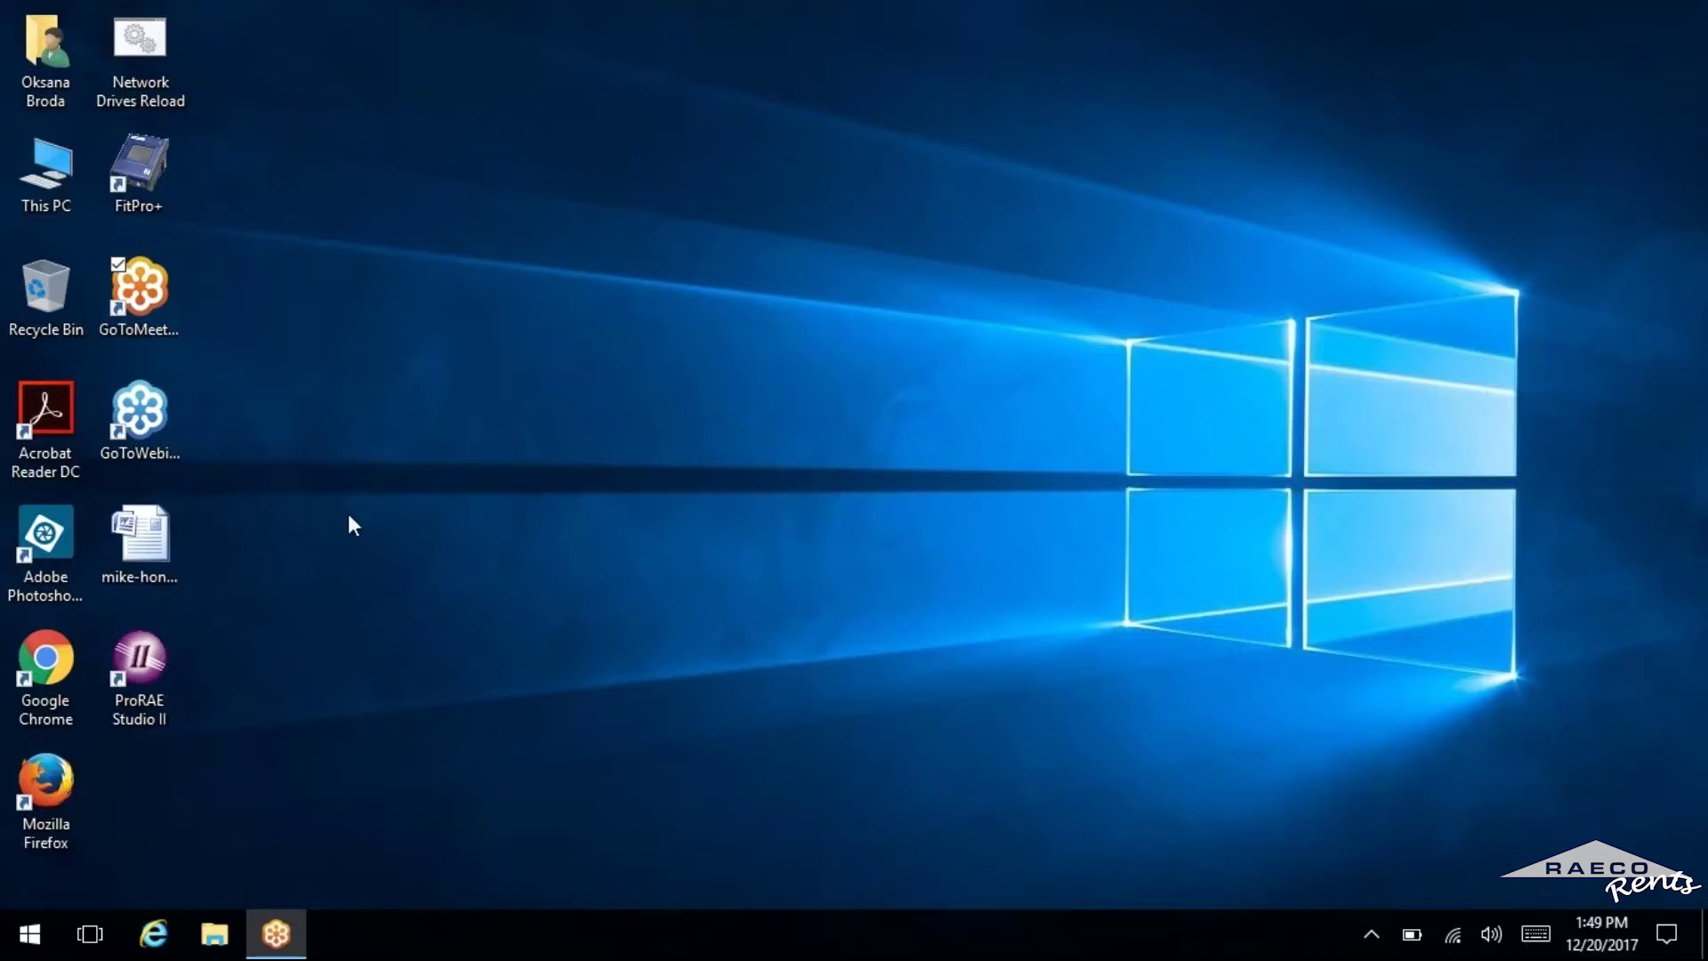
Launch ProRAE Studio II and enter the company name, street address, city, state, country and postal code.
{"action": "double_click", "coordinate": [149, 656]}
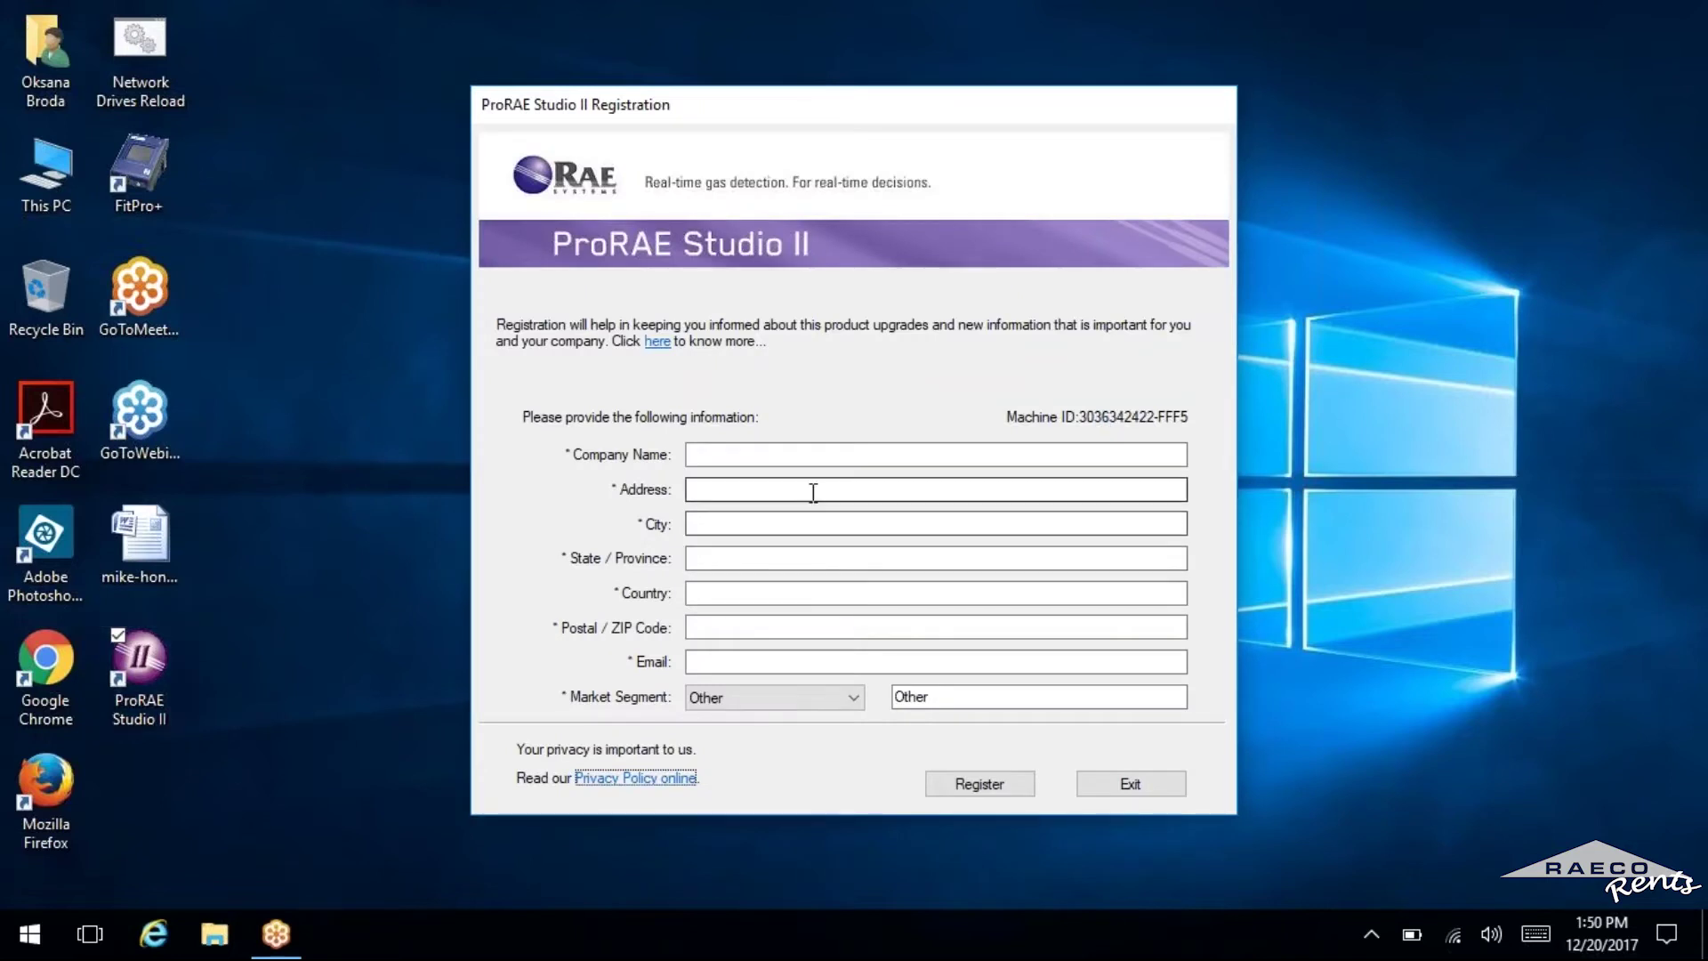
{"action": "left_click", "coordinate": [790, 456]}
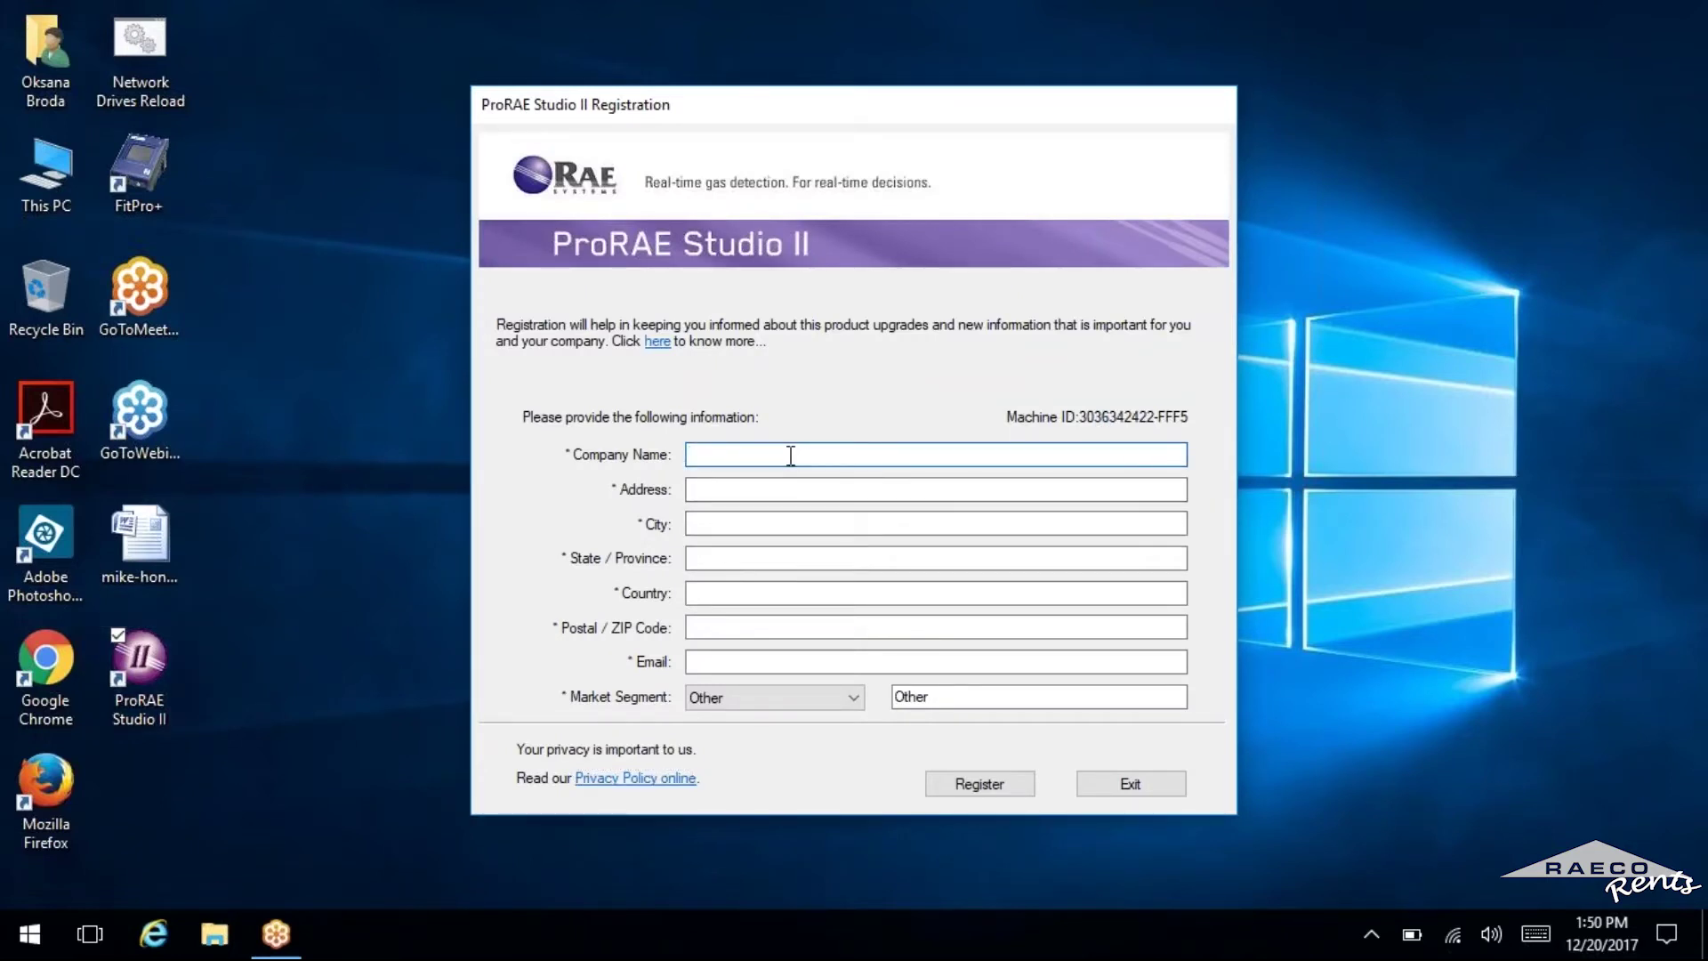
{"action": "type", "text": "RAECO Rents"}
{"action": "key", "text": "Tab"}
{"action": "type", "text": "135 Bernice Dr"}
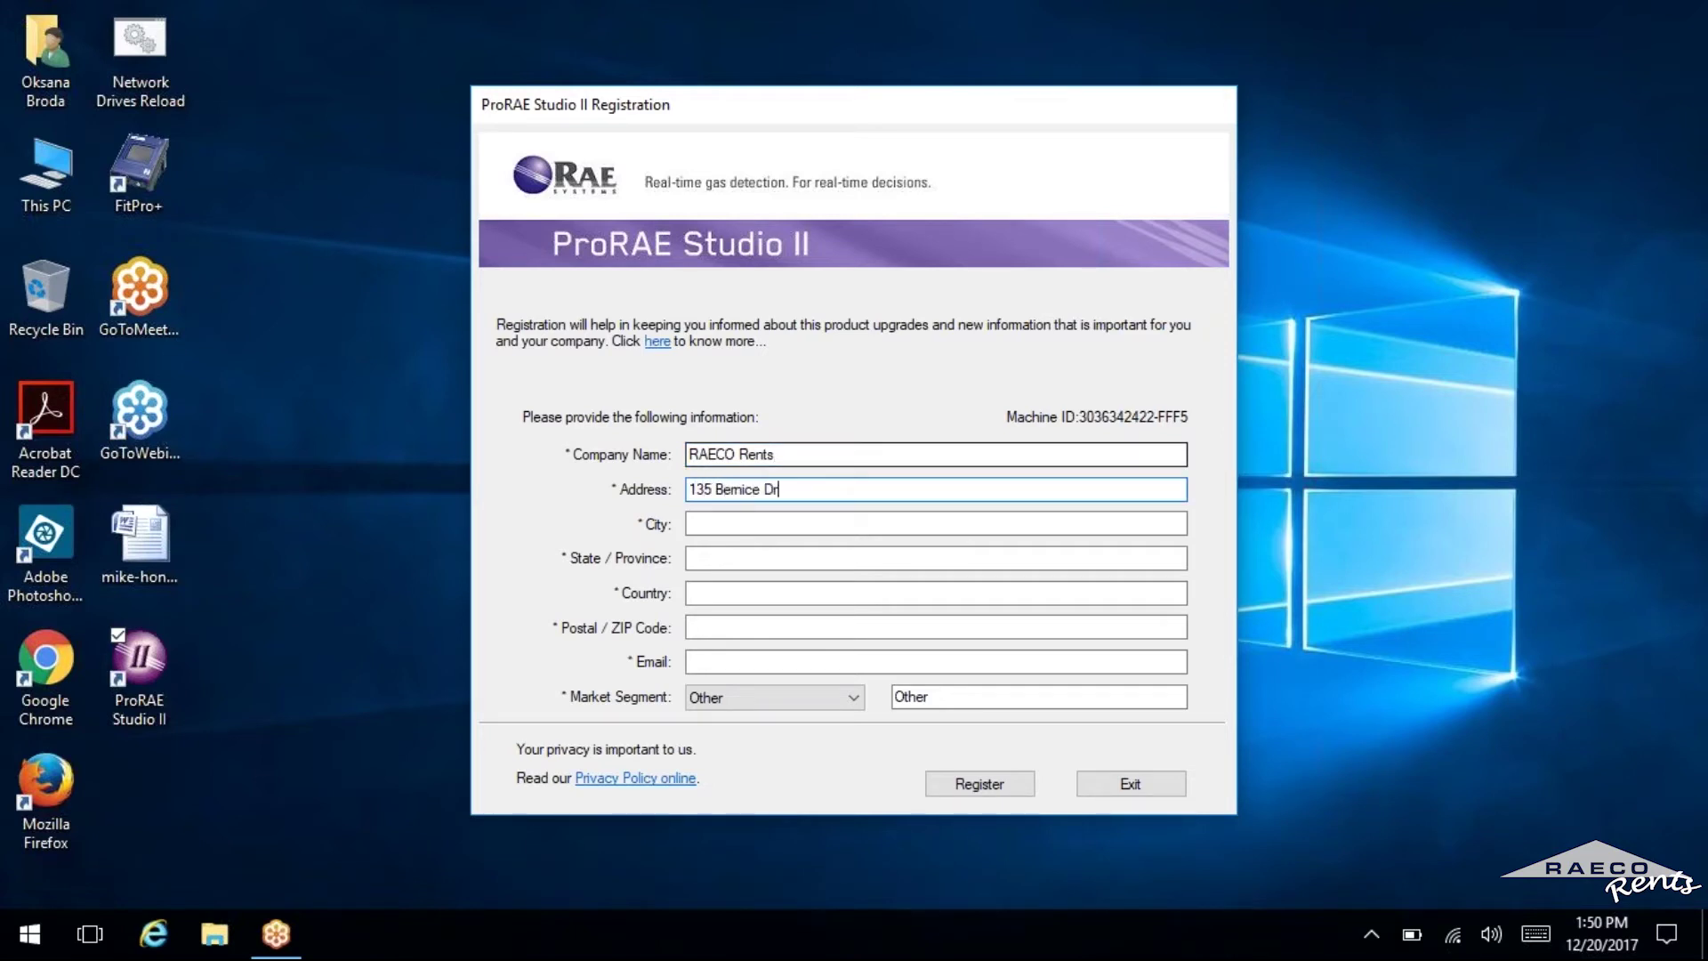
{"action": "key", "text": "Tab"}
{"action": "type", "text": "Bensenvi"}
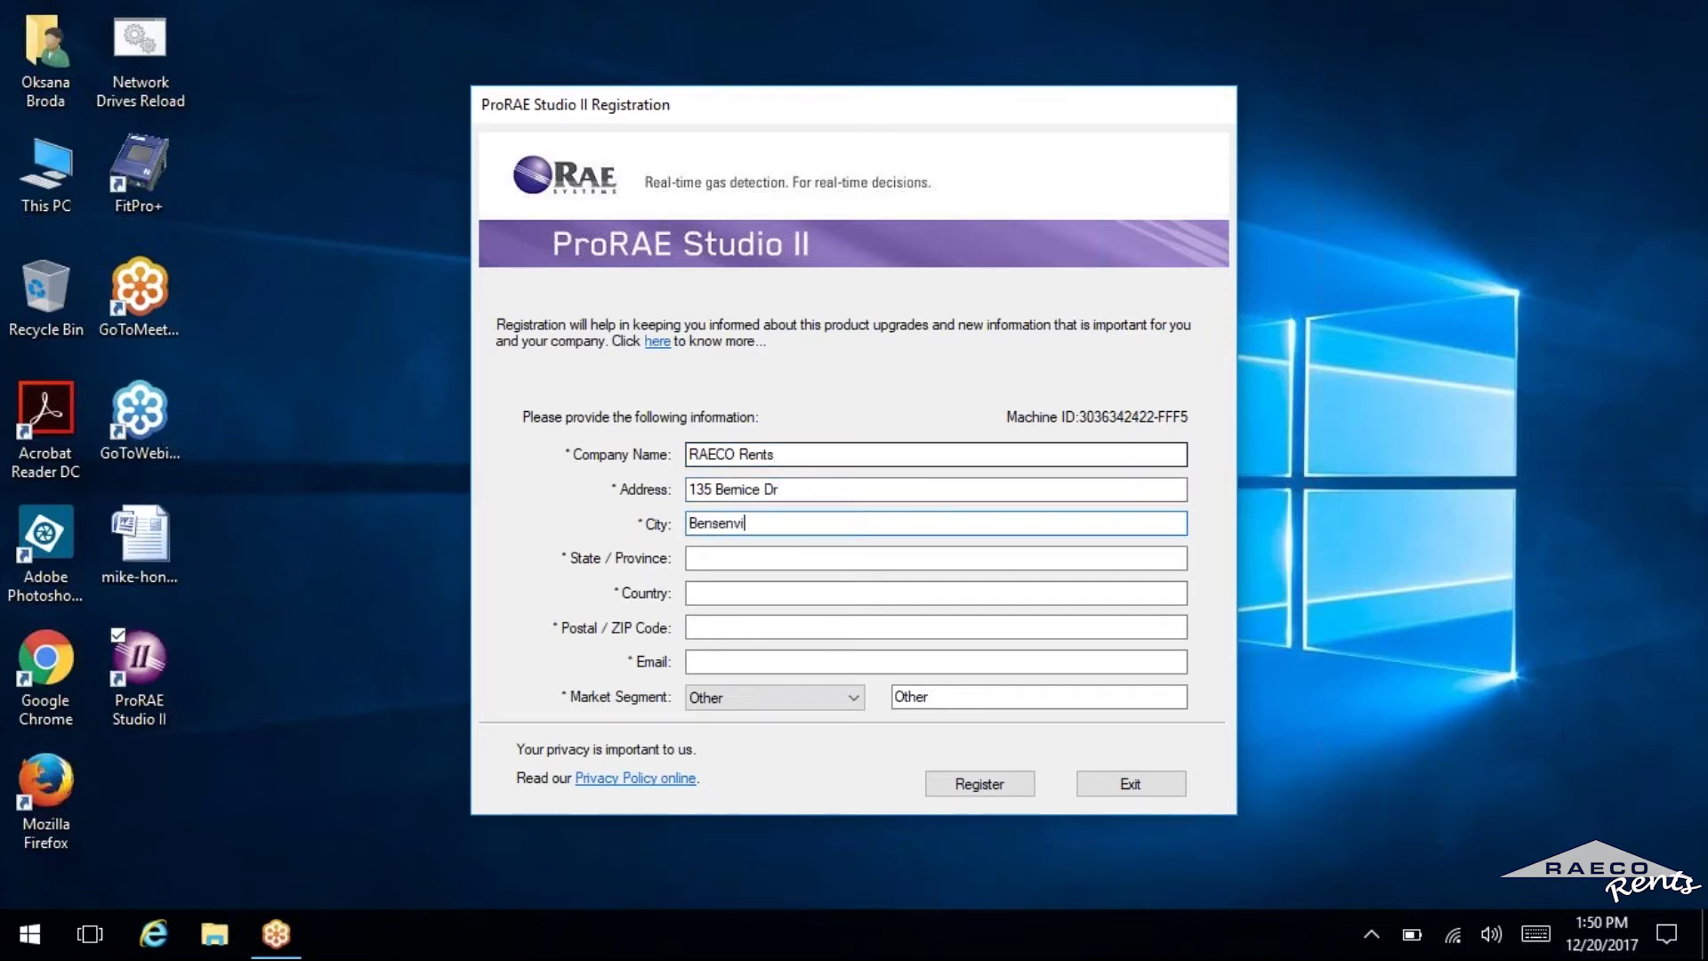
{"action": "type", "text": "lle"}
{"action": "key", "text": "Tab"}
{"action": "type", "text": "IL"}
{"action": "key", "text": "Tab"}
{"action": "type", "text": "United States"}
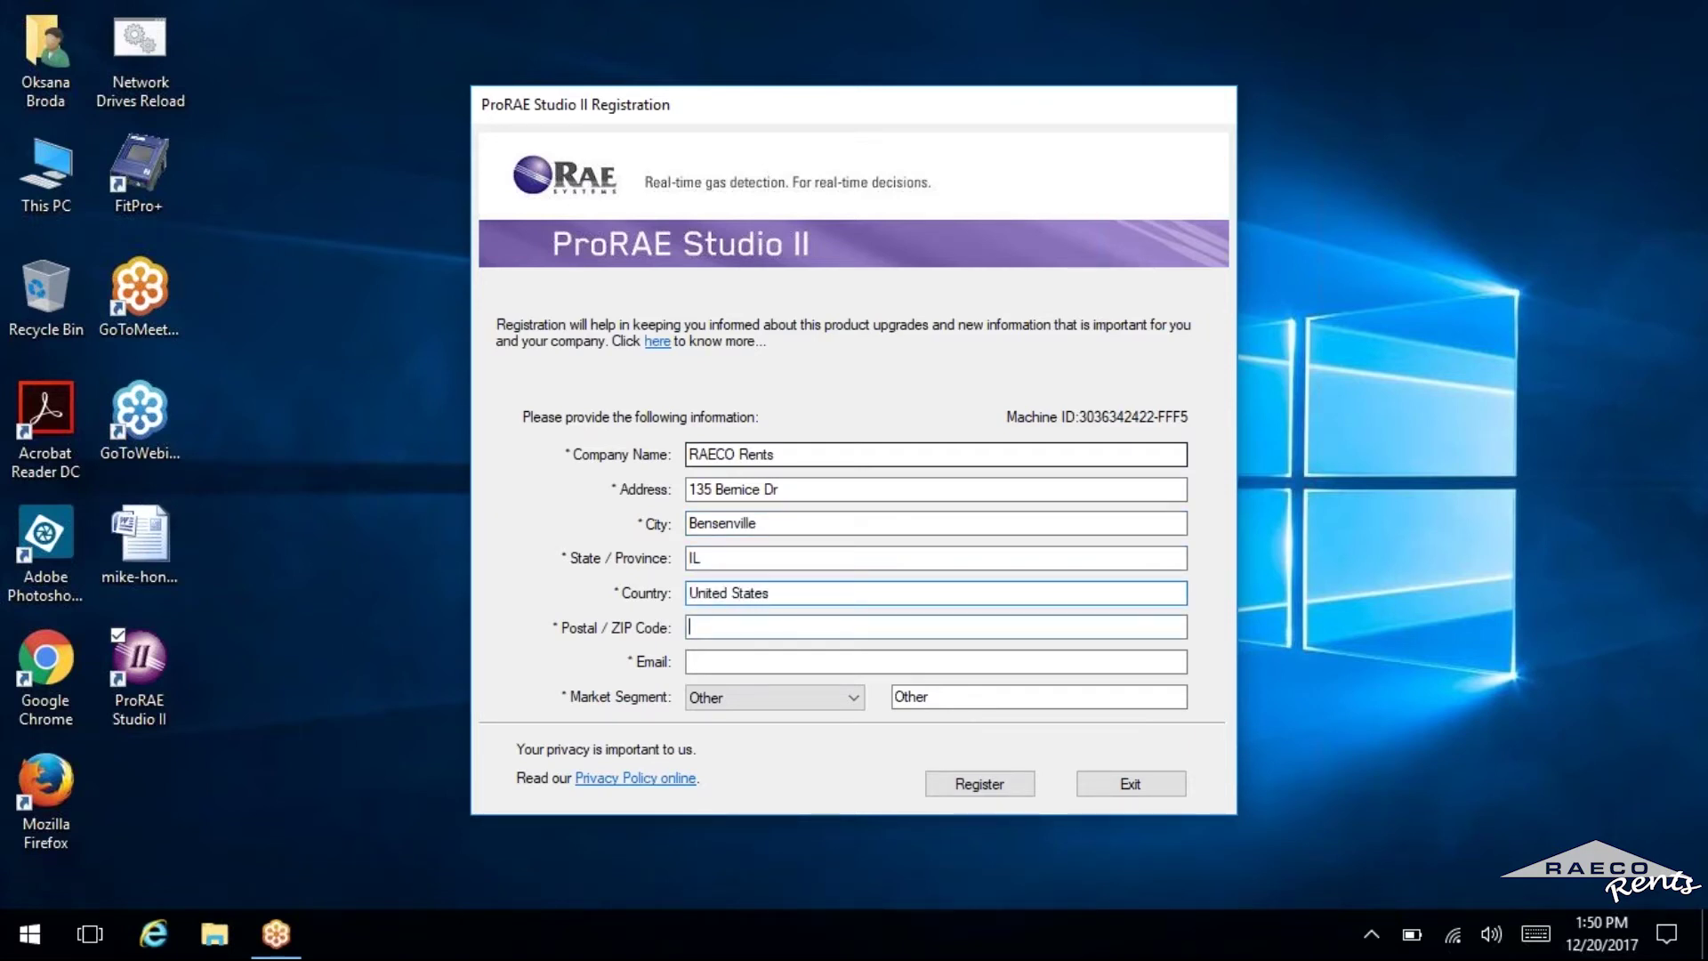
{"action": "type", "text": "60106"}
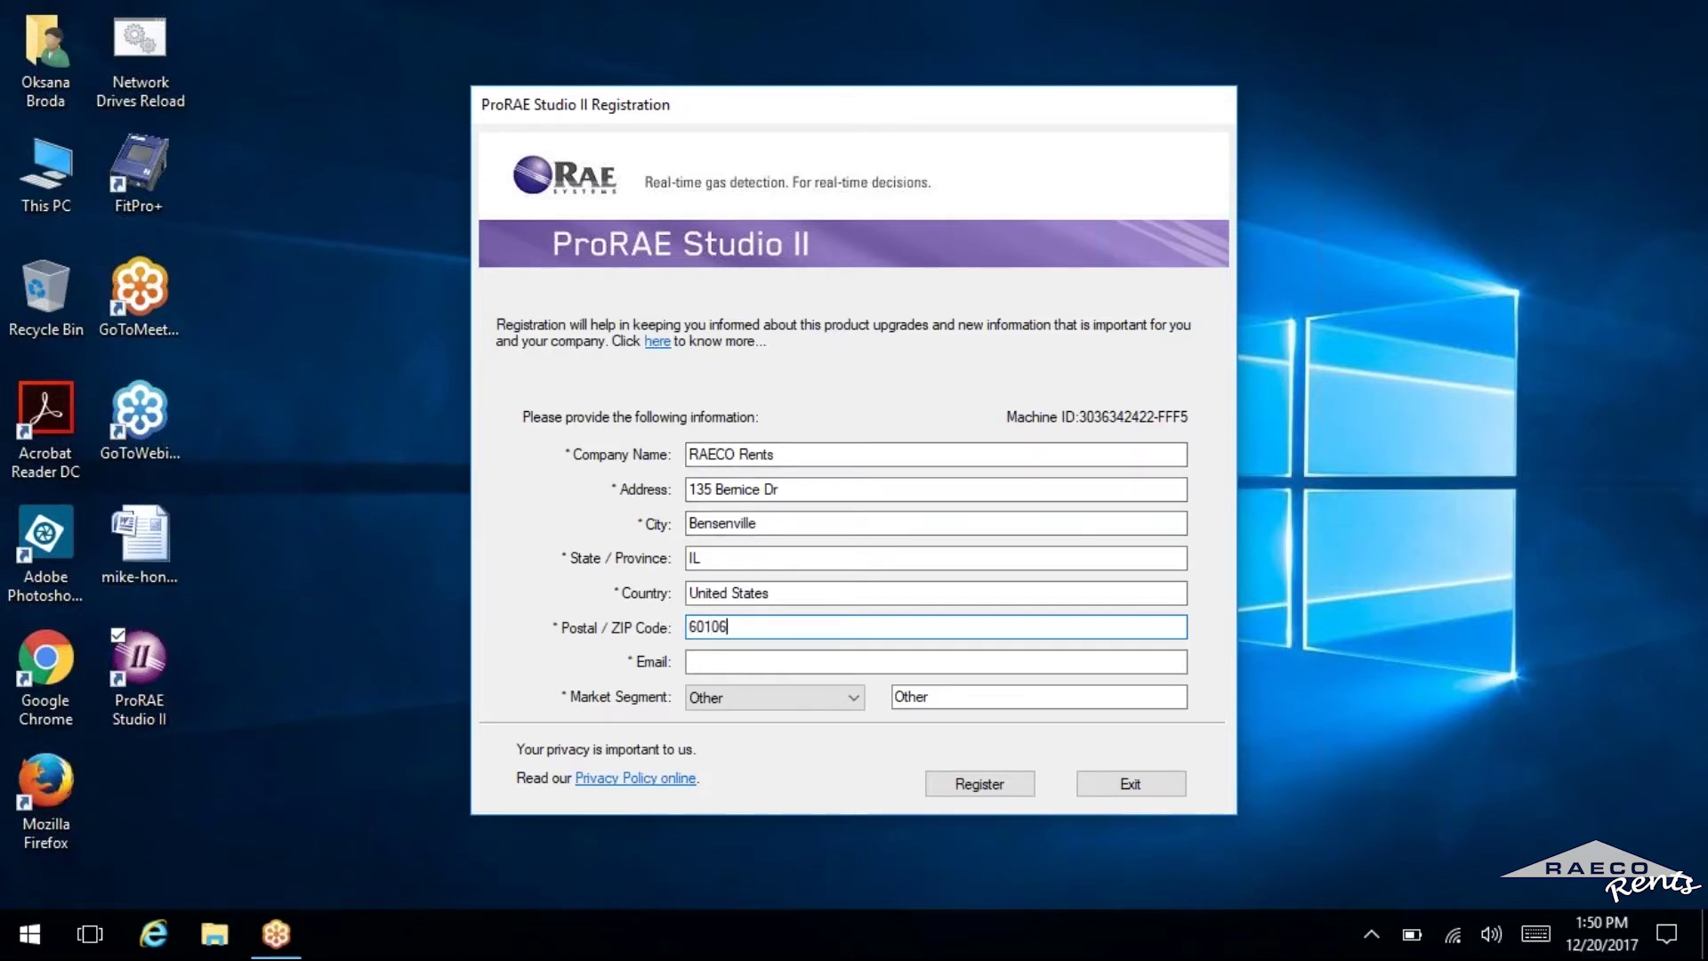
Fill in the contact e-mail address and submit the registration.
{"action": "key", "text": "Tab"}
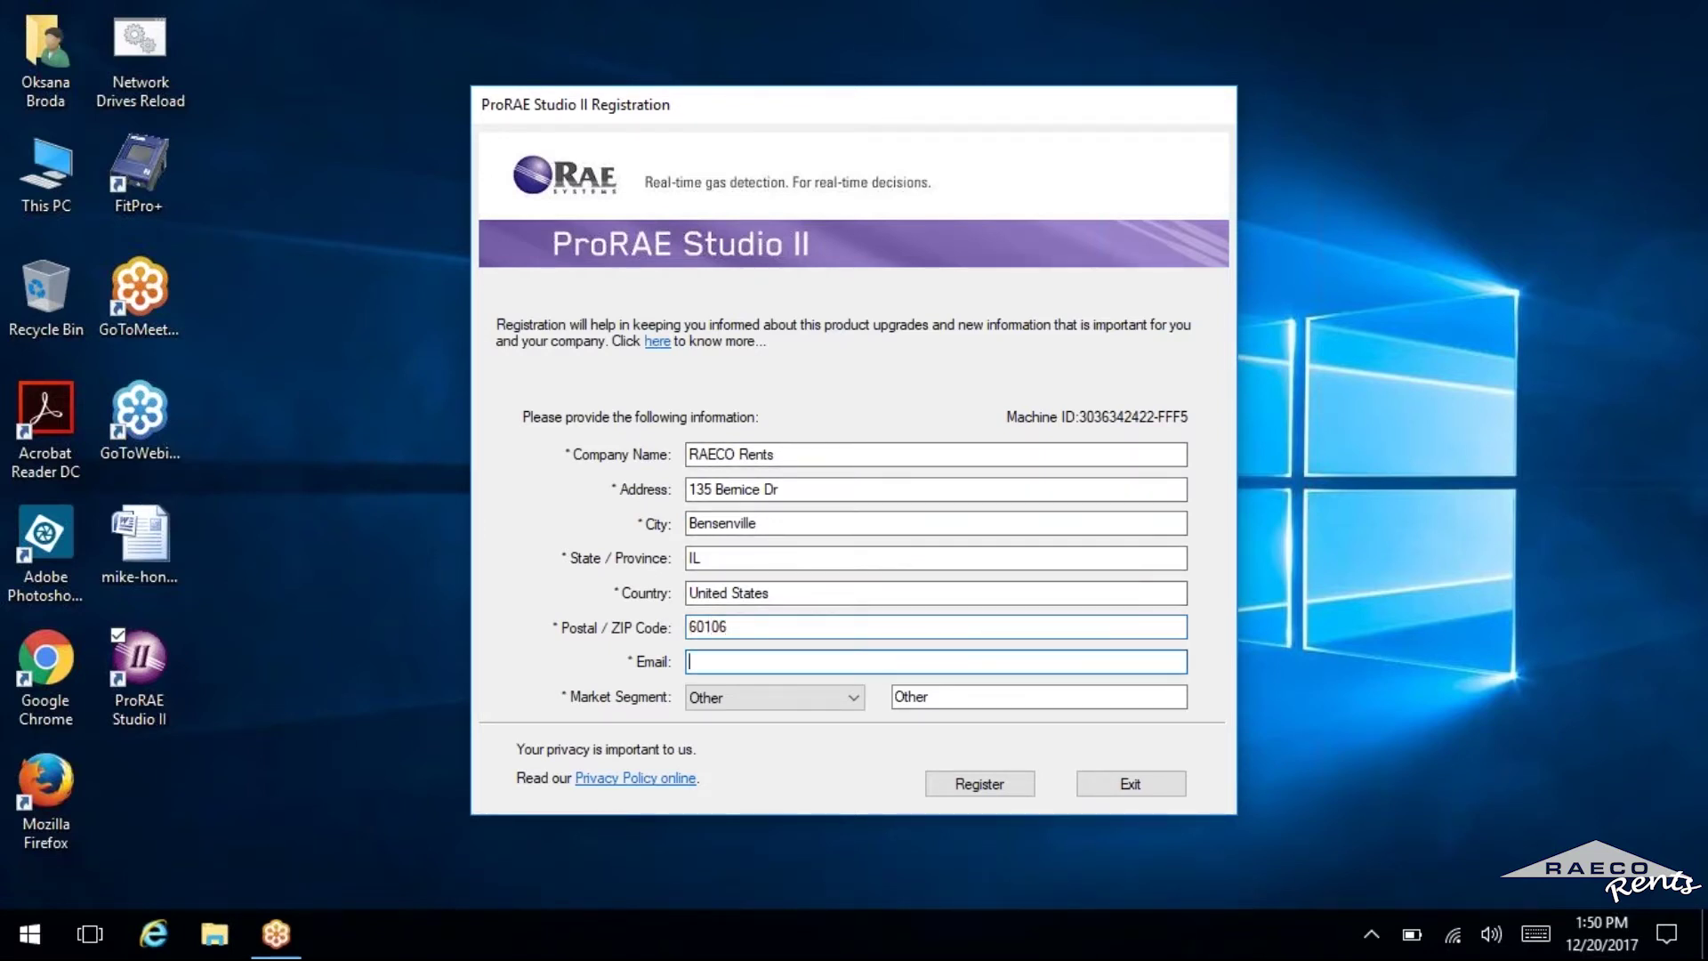
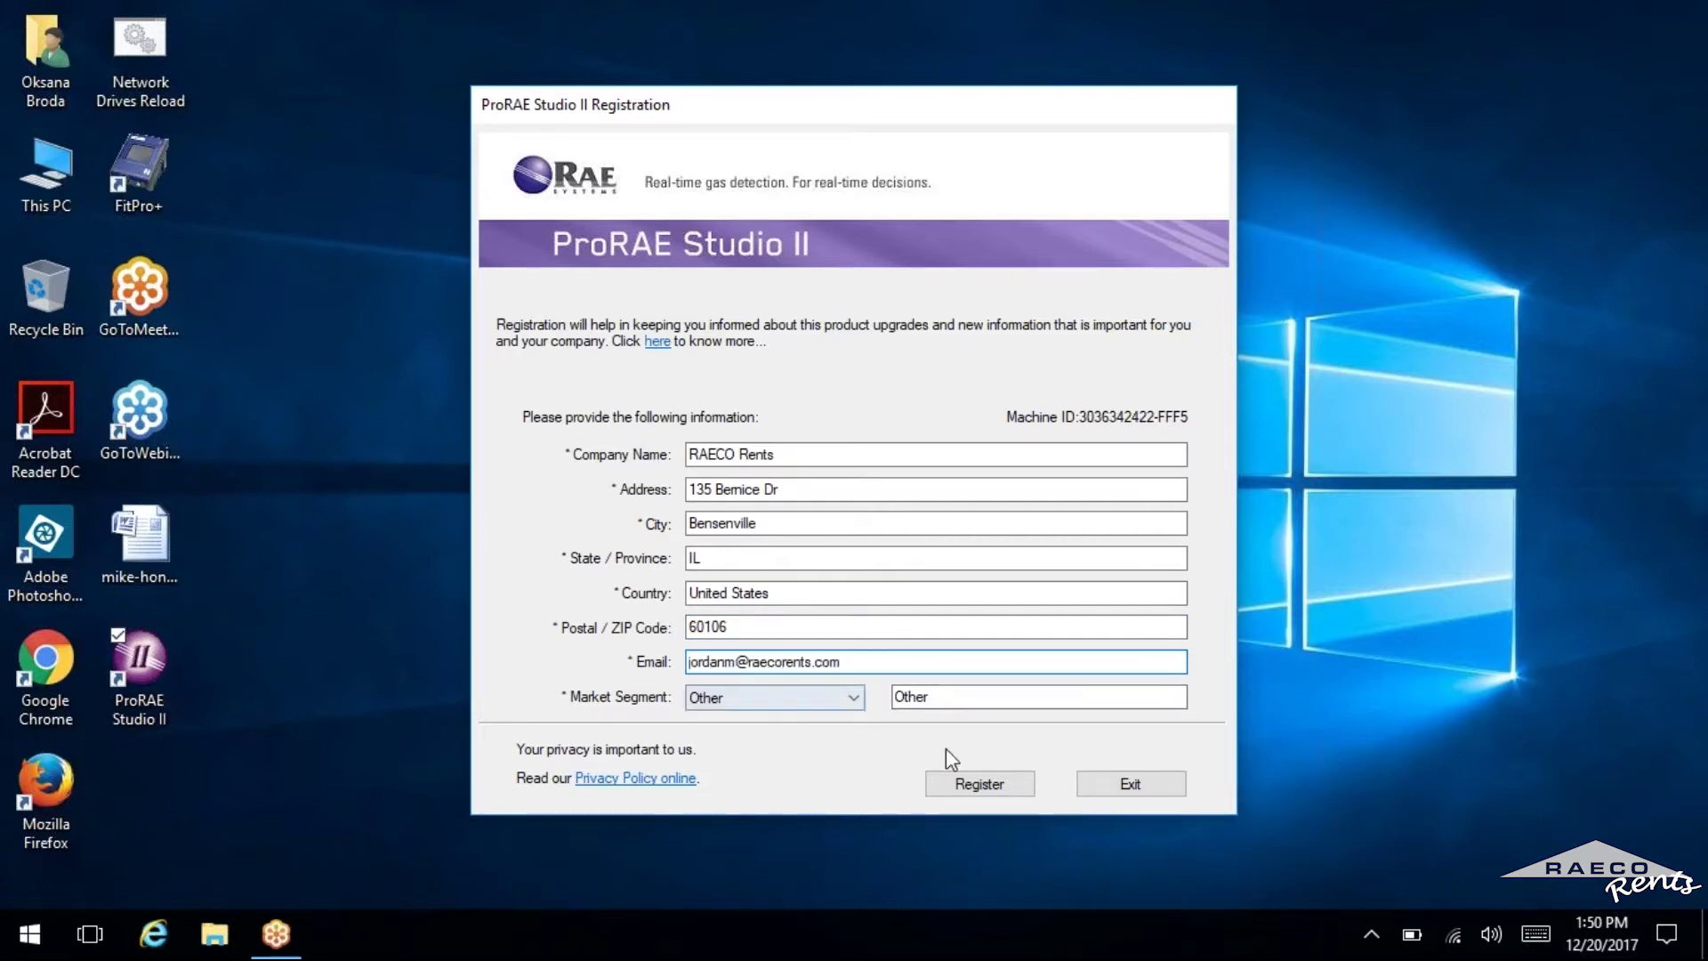
{"action": "left_click", "coordinate": [966, 786]}
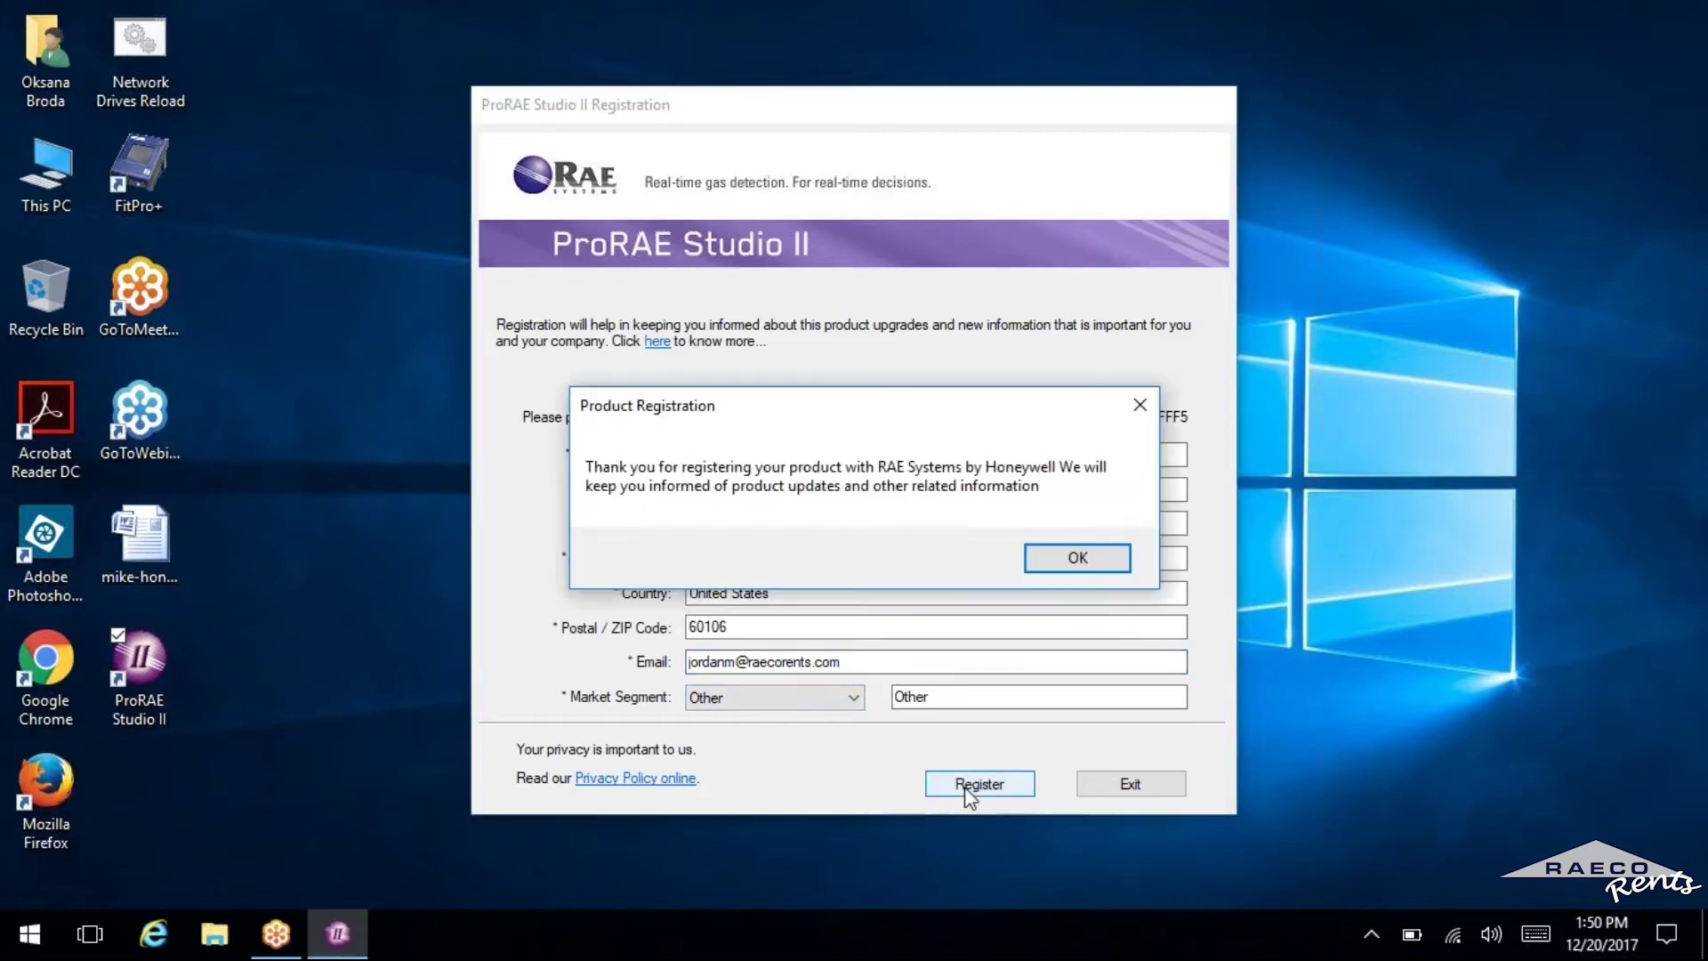
Acknowledge the thank-you message and log in as Administrator with the account password.
{"action": "left_click", "coordinate": [1077, 558]}
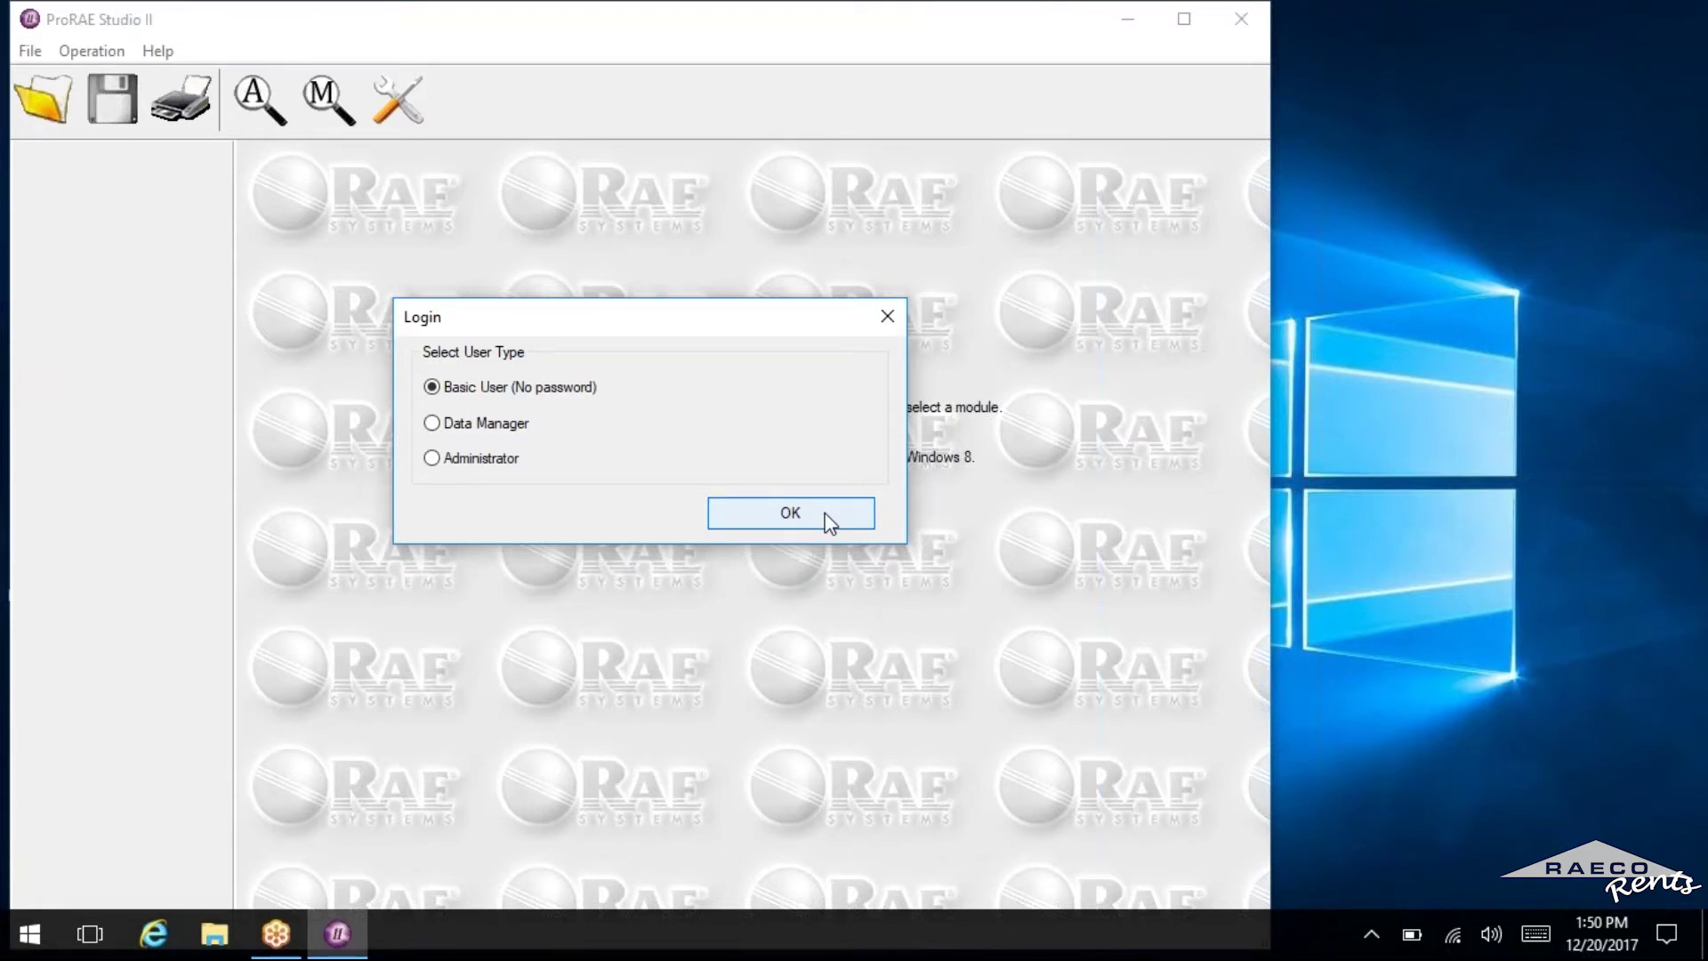
{"action": "left_click", "coordinate": [445, 463]}
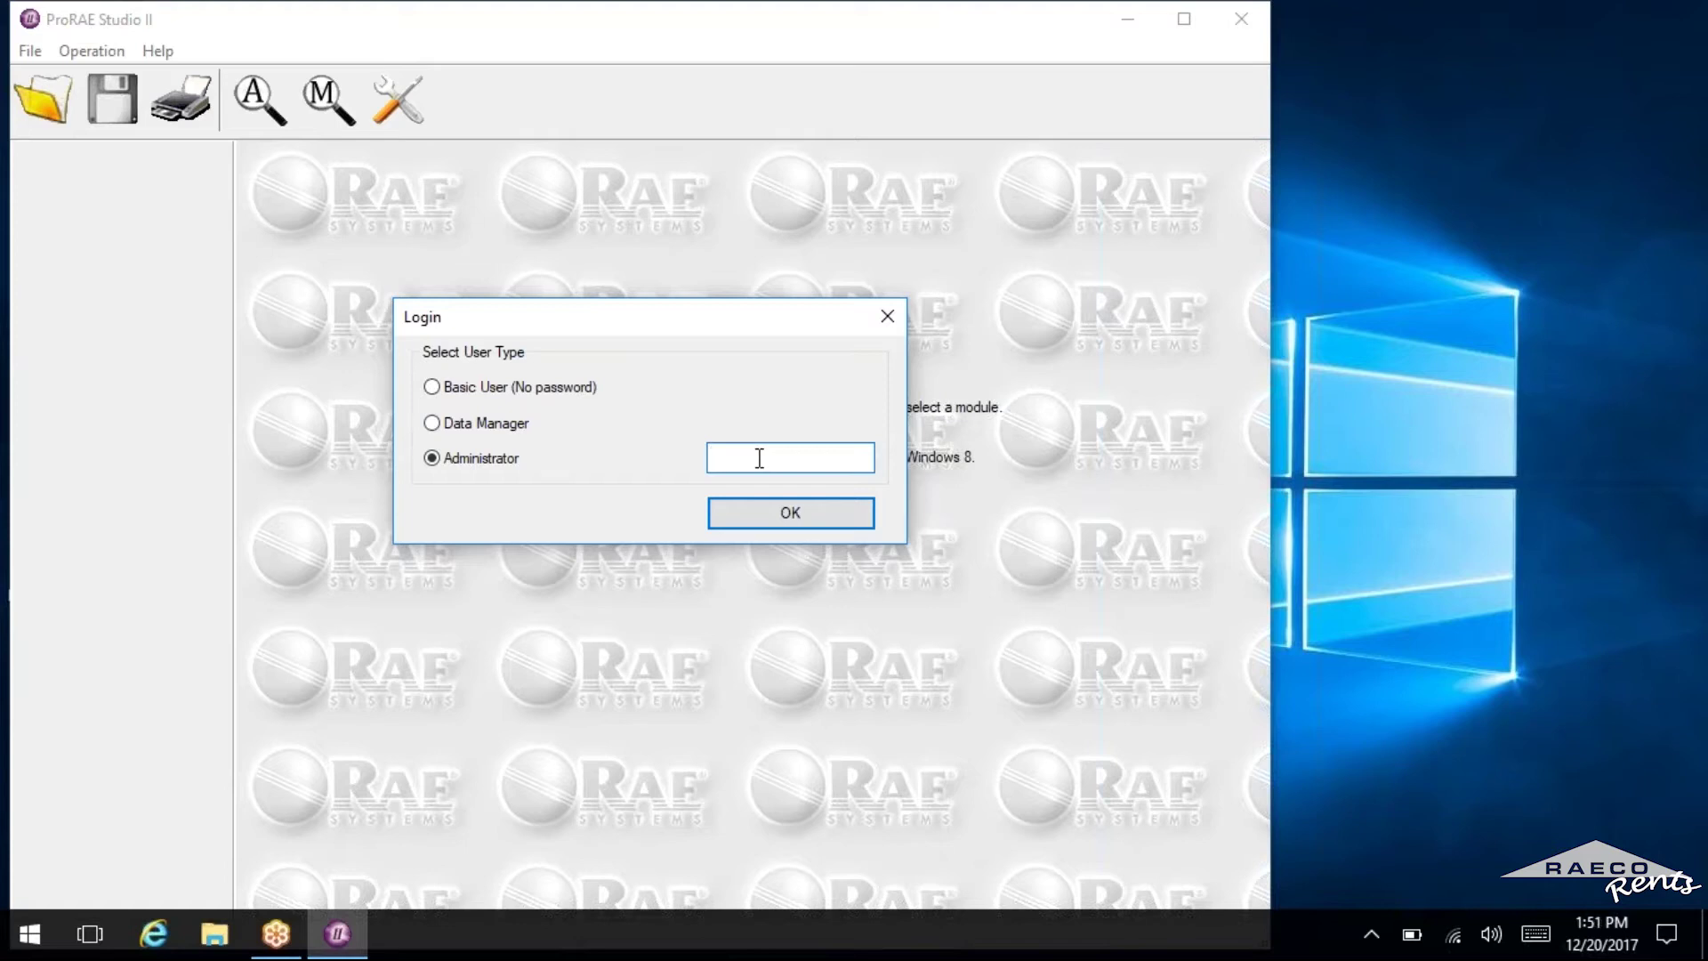
{"action": "type", "text": "rae"}
{"action": "key", "text": "Return"}
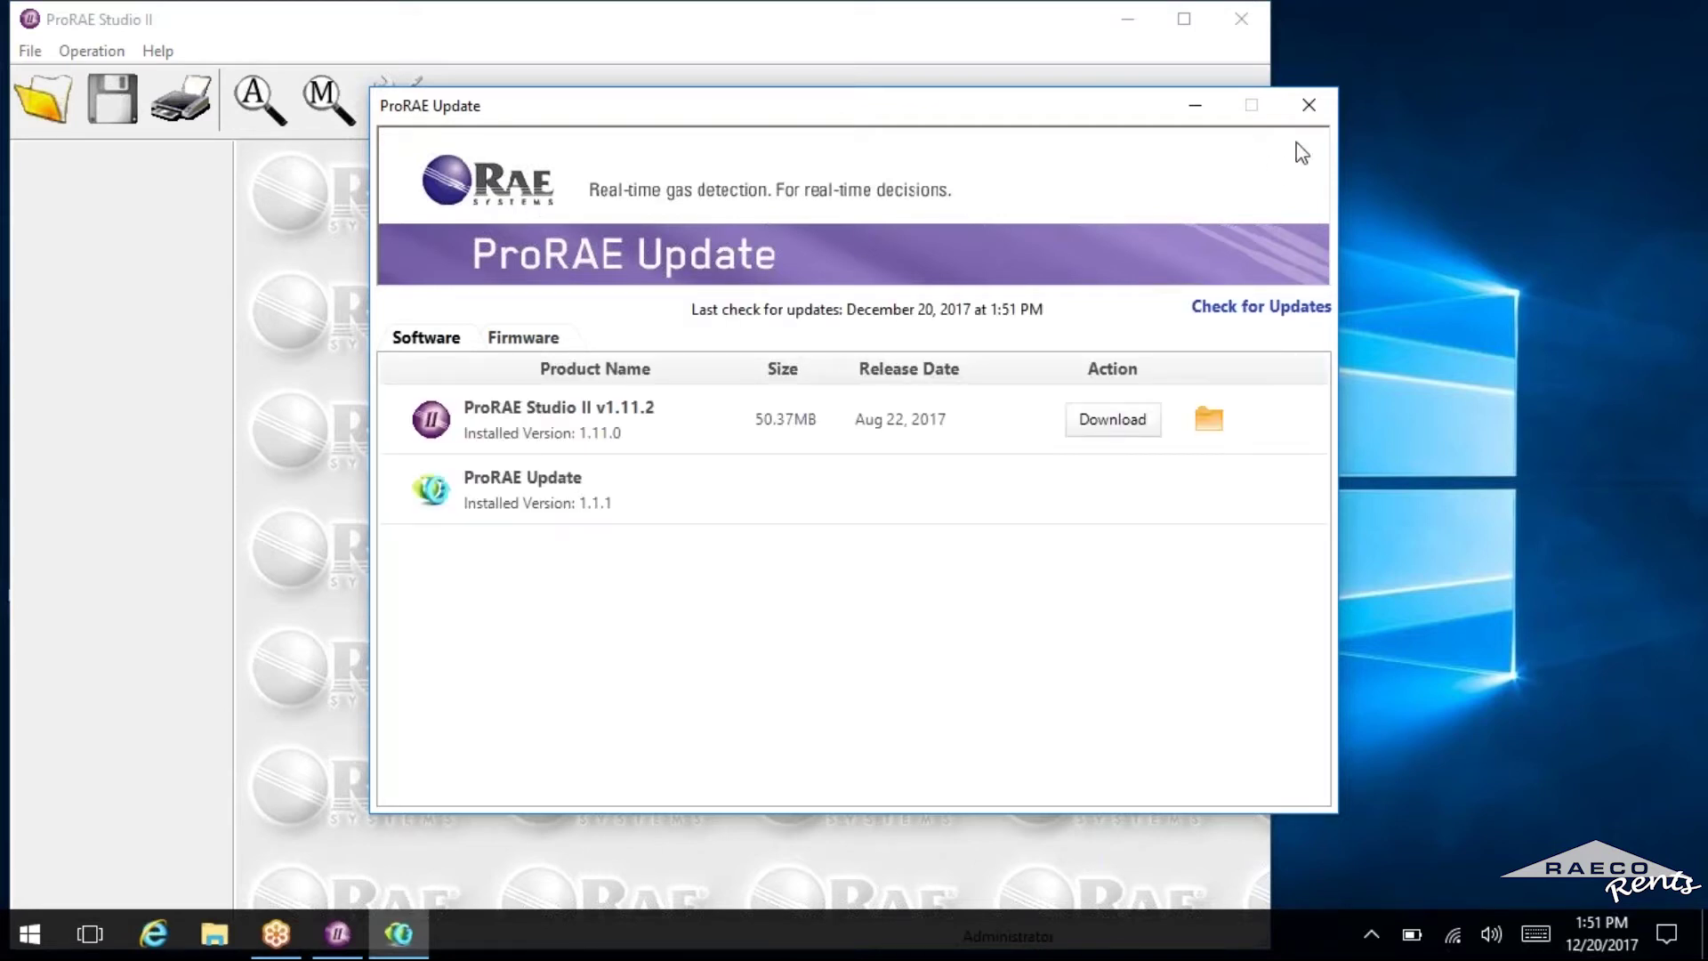
{"action": "left_click", "coordinate": [1320, 105]}
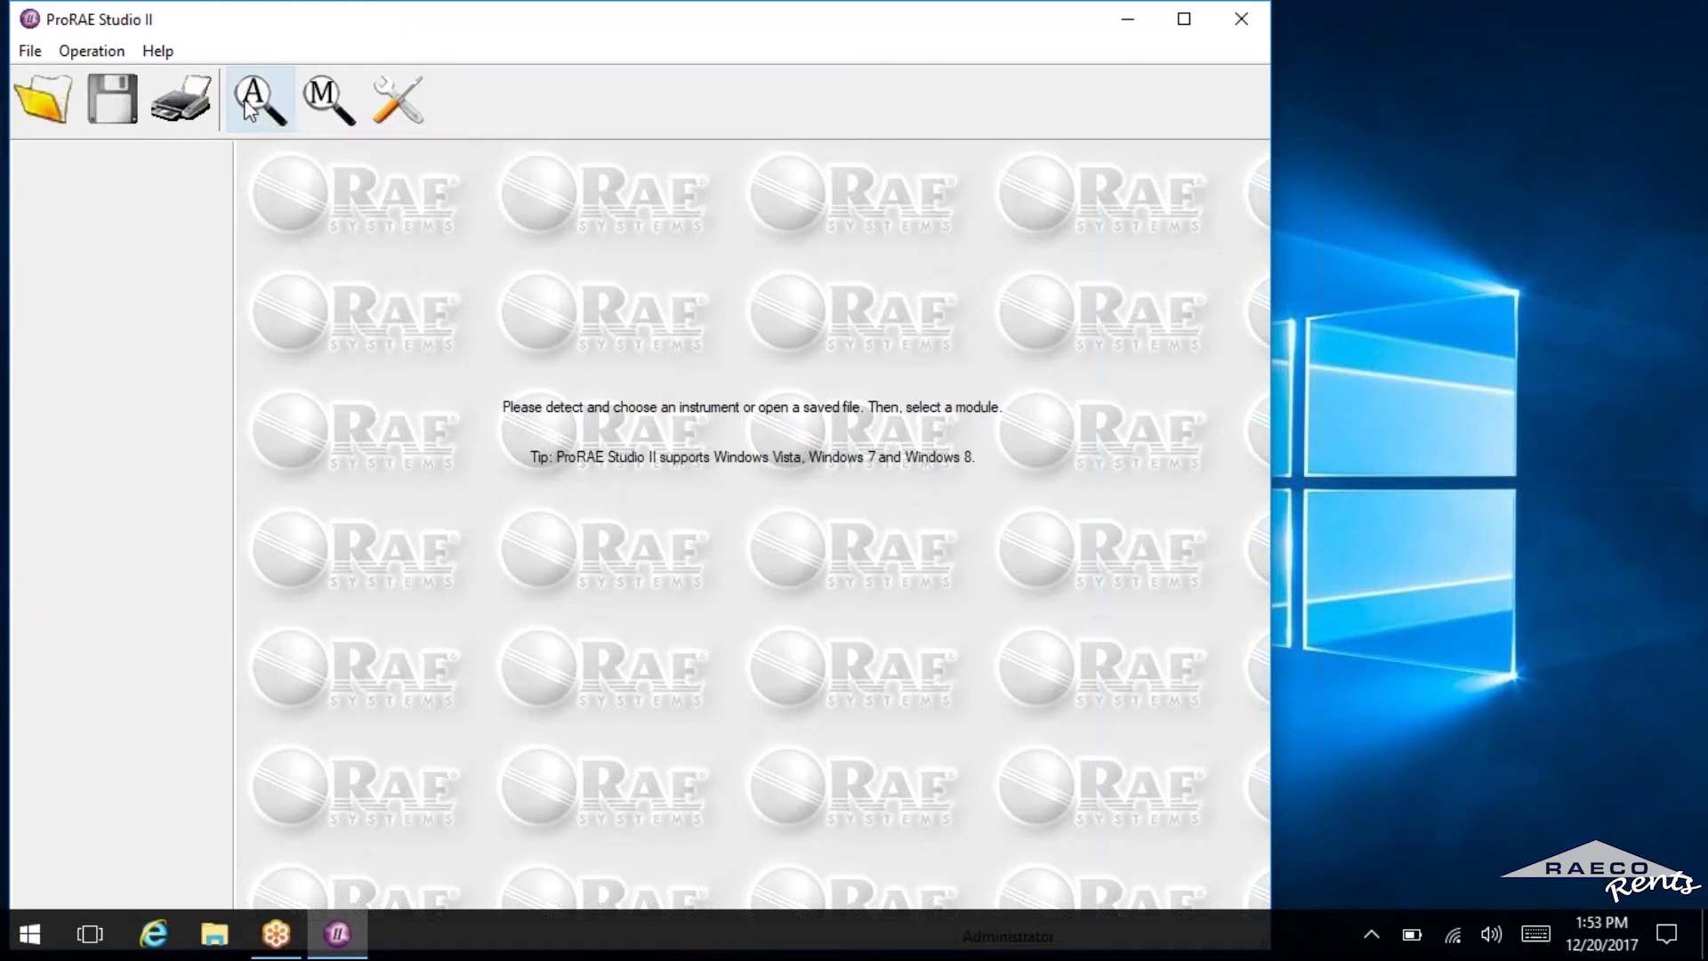
Auto-detect instruments and connect to the ToxiRAE Pro found on COM3.
{"action": "left_click", "coordinate": [250, 100]}
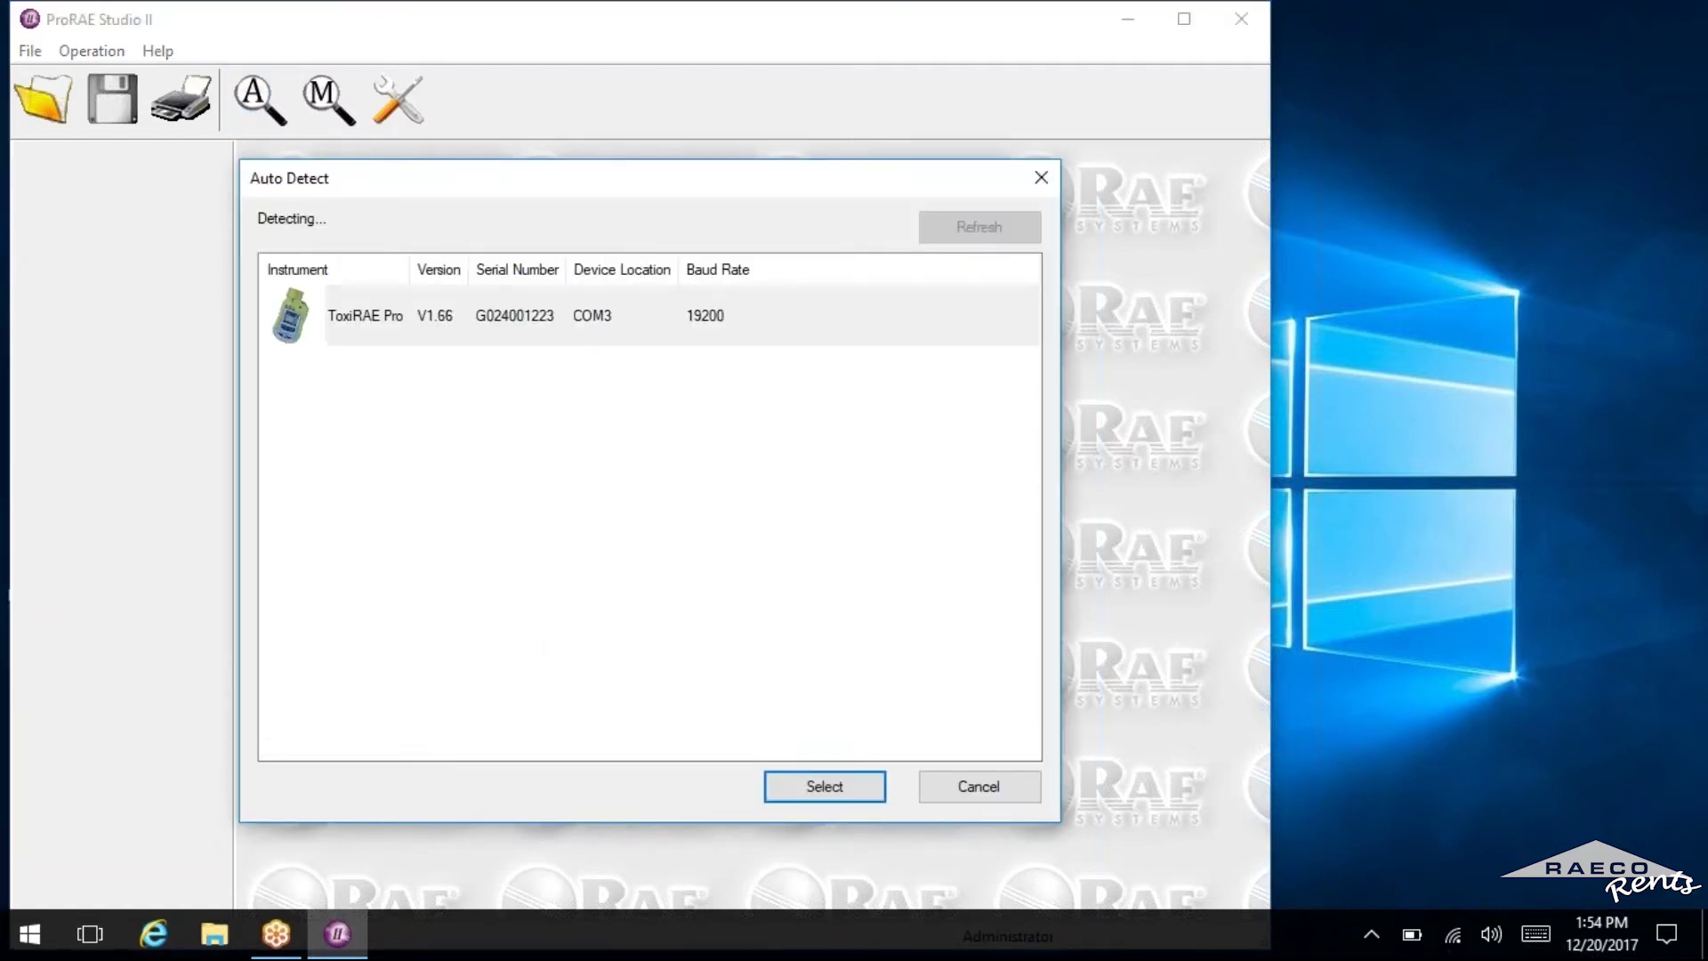
{"action": "left_click", "coordinate": [455, 312]}
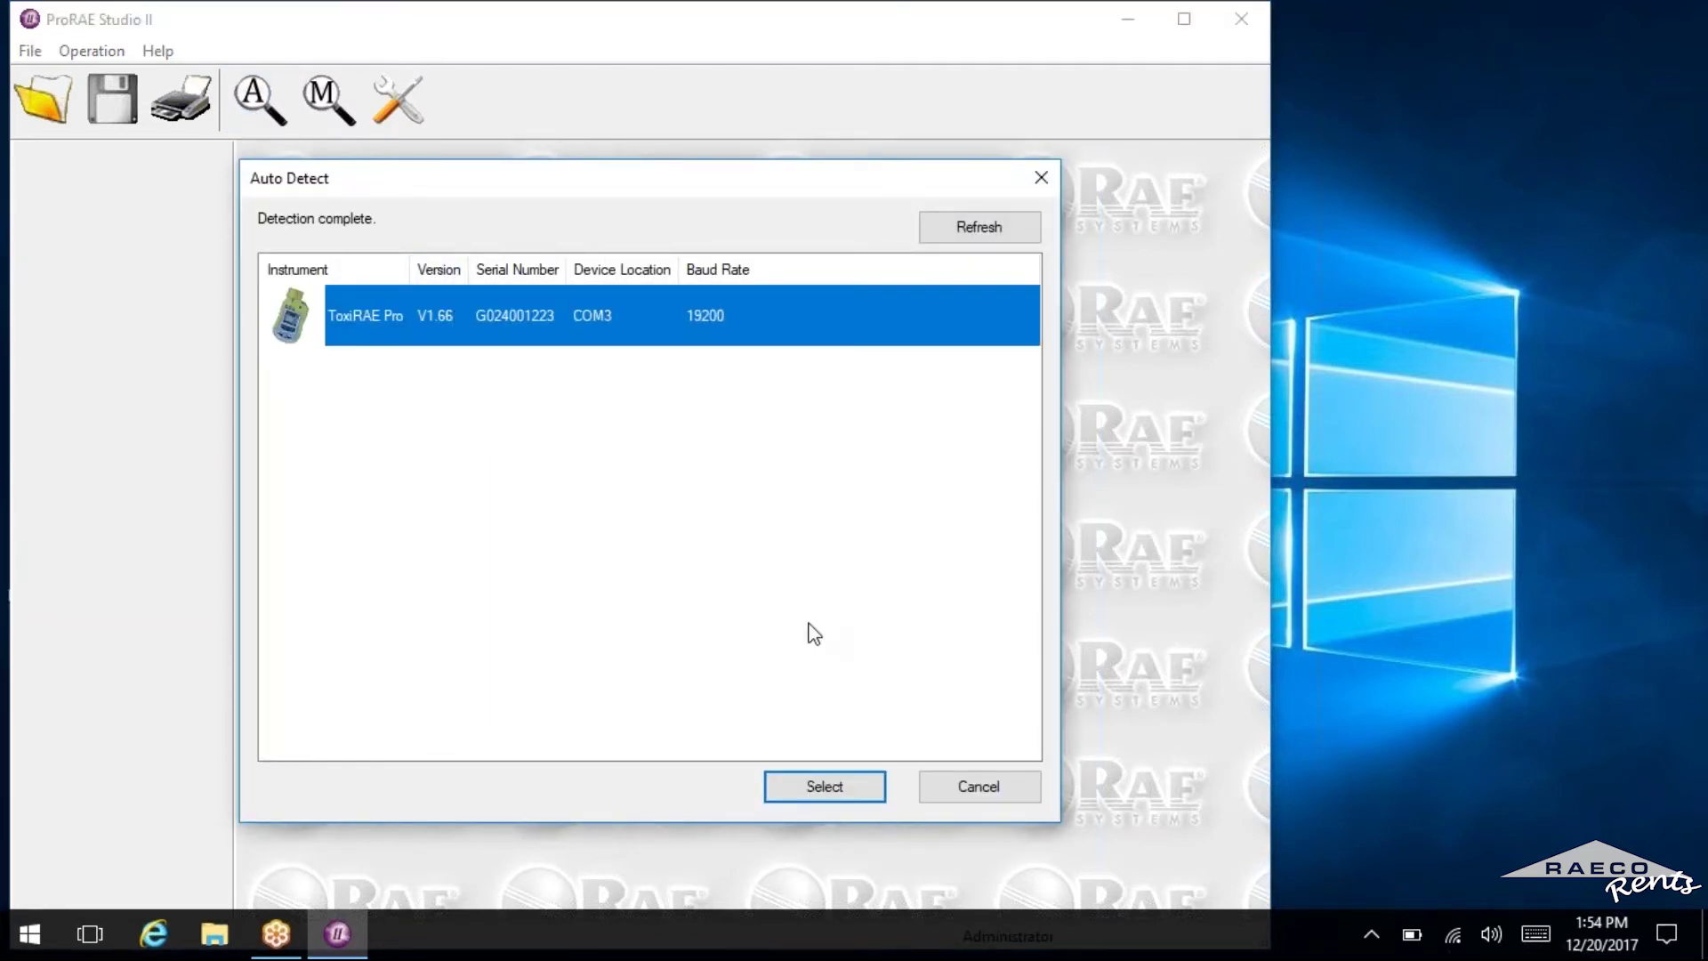
{"action": "left_click", "coordinate": [829, 797]}
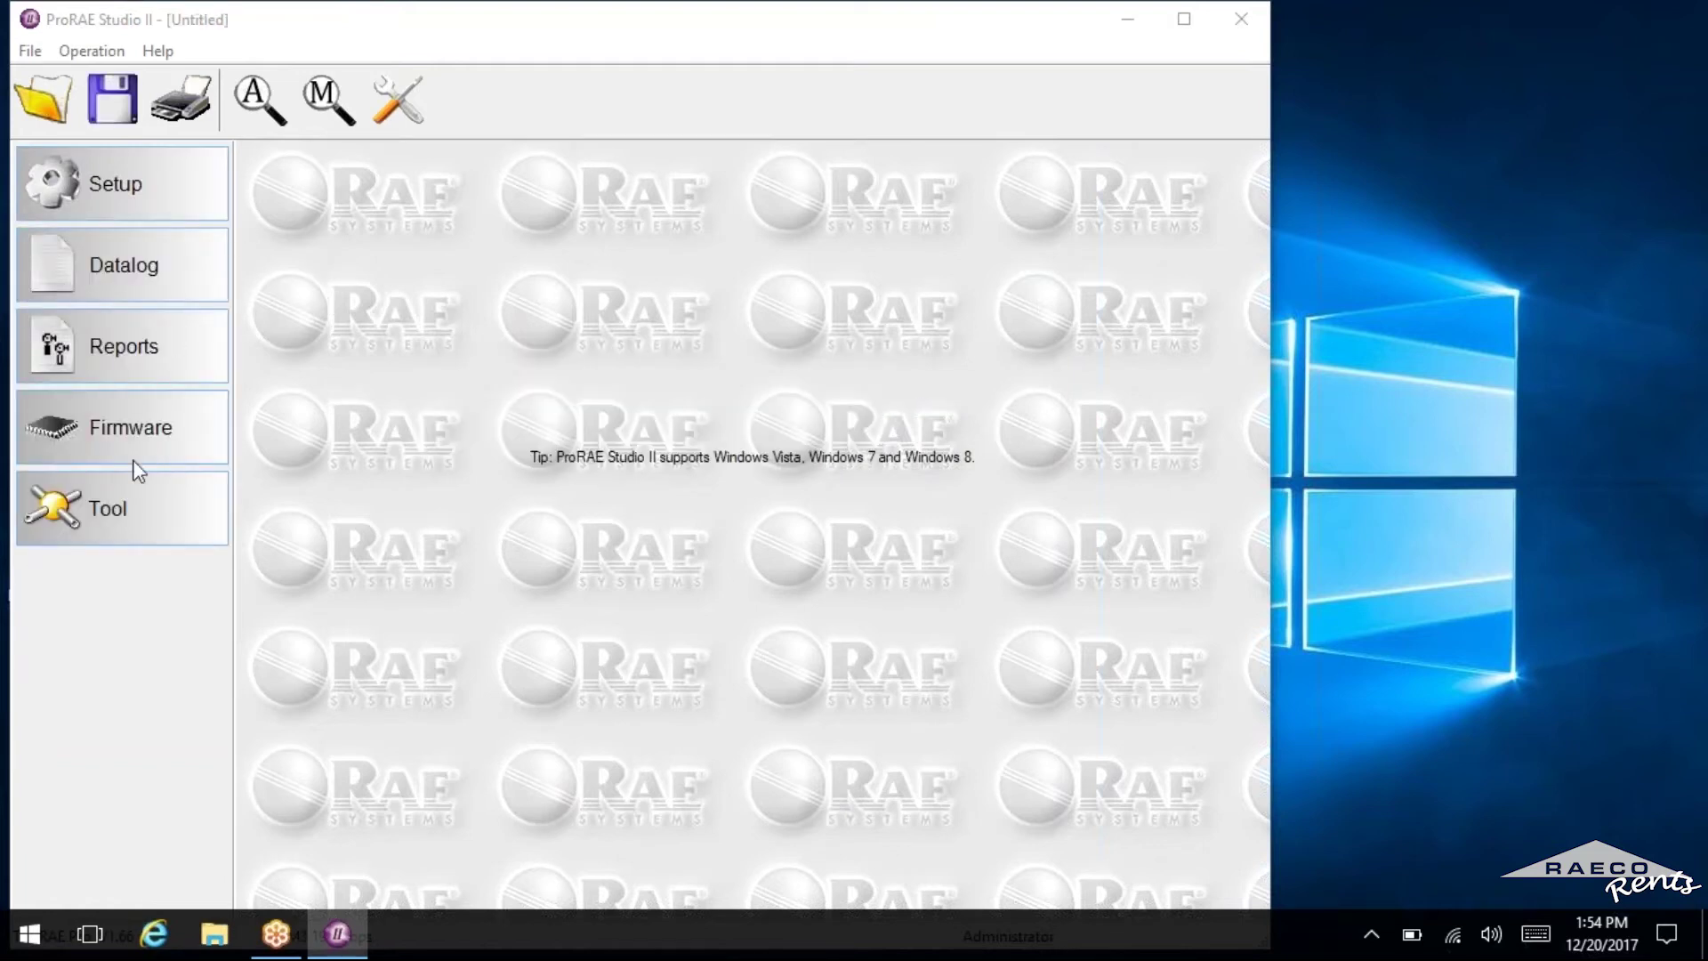
Download the ToxiRAE Pro setup and browse Alarm Information, Time Format, Policy Enforcement and Password Access pages.
{"action": "left_click", "coordinate": [131, 193]}
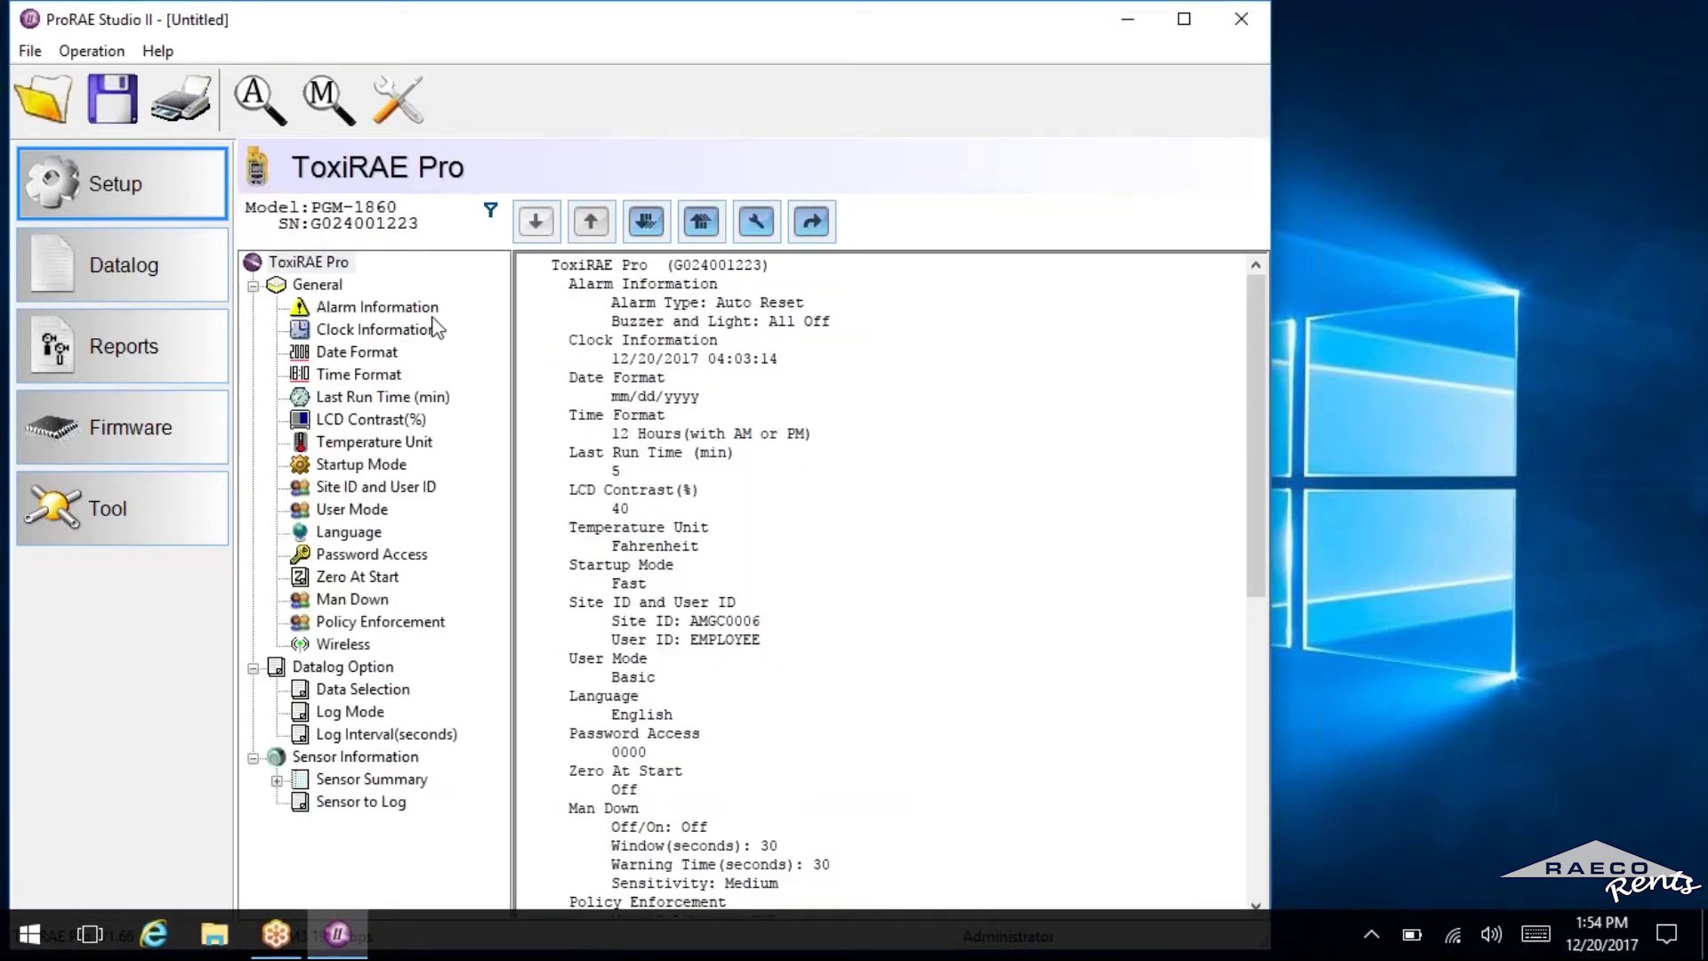
{"action": "left_click", "coordinate": [380, 310]}
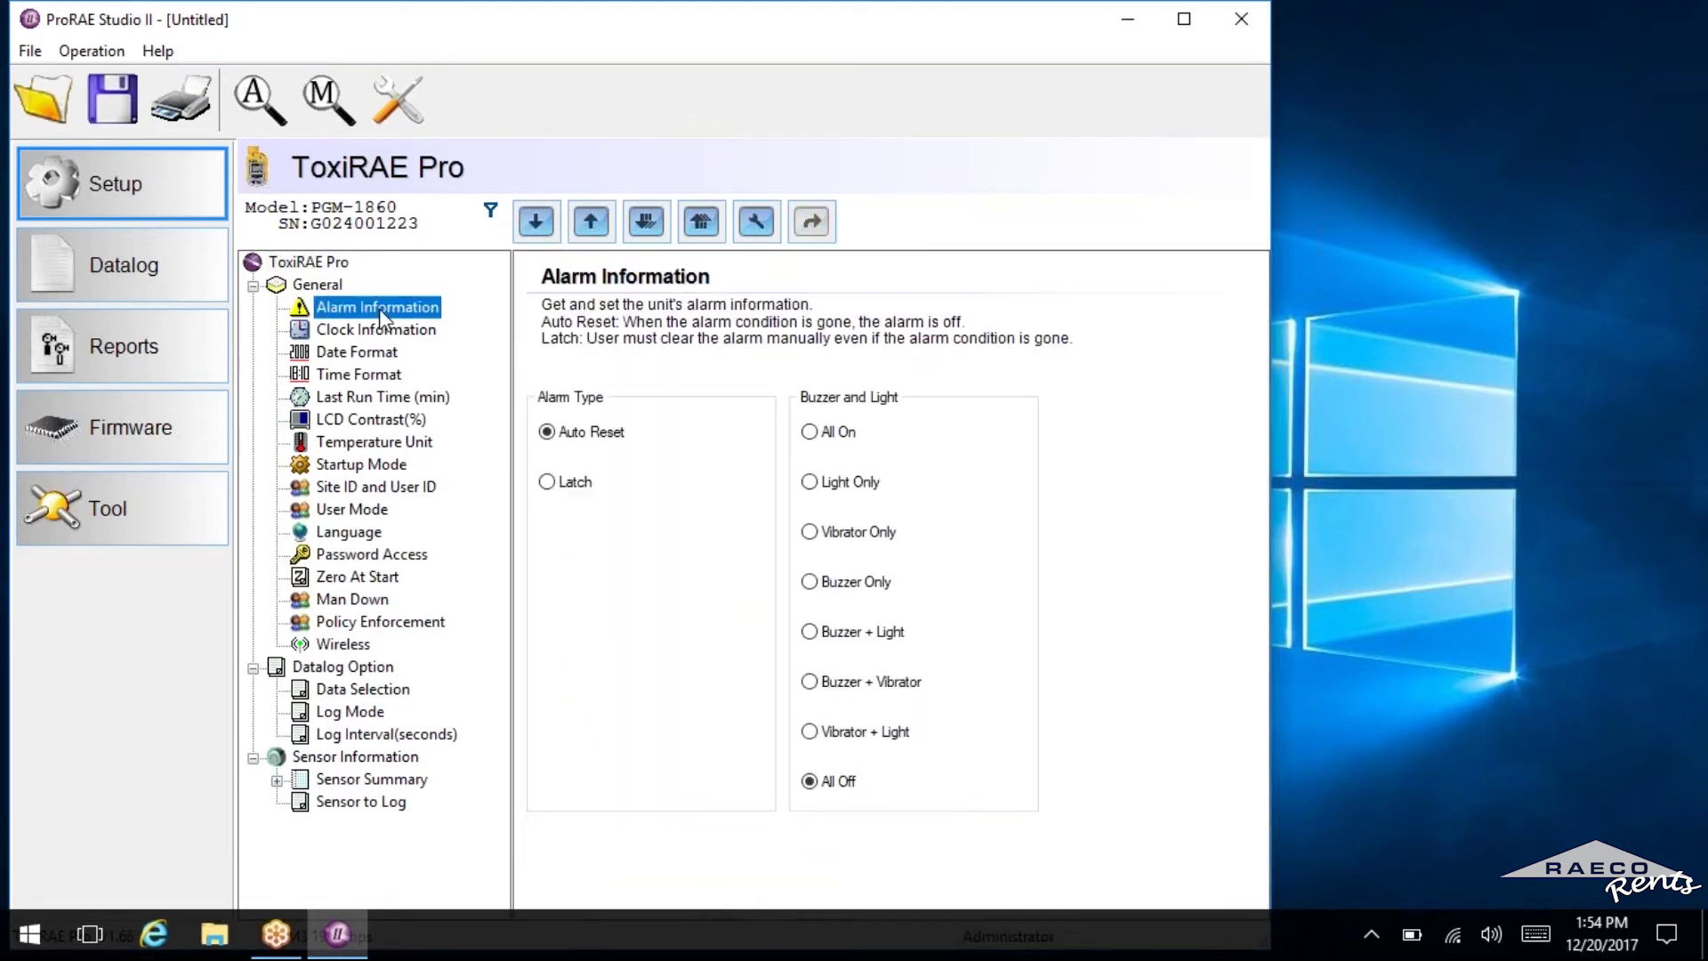
{"action": "left_click", "coordinate": [364, 374]}
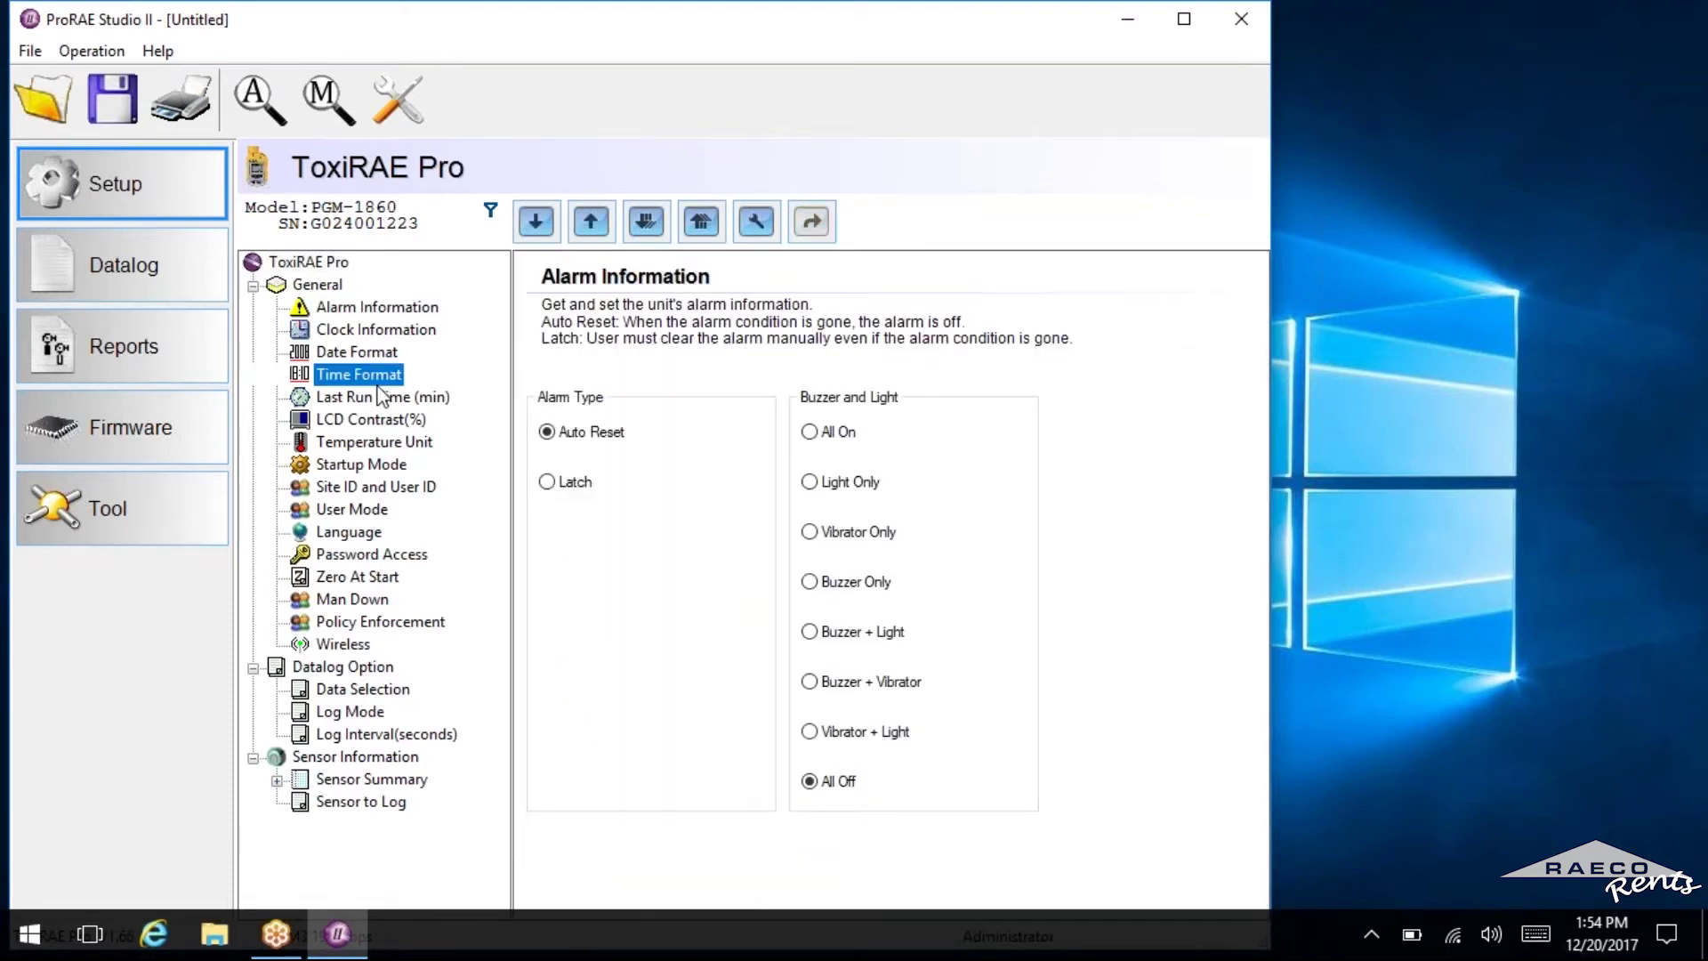
{"action": "left_click", "coordinate": [383, 626]}
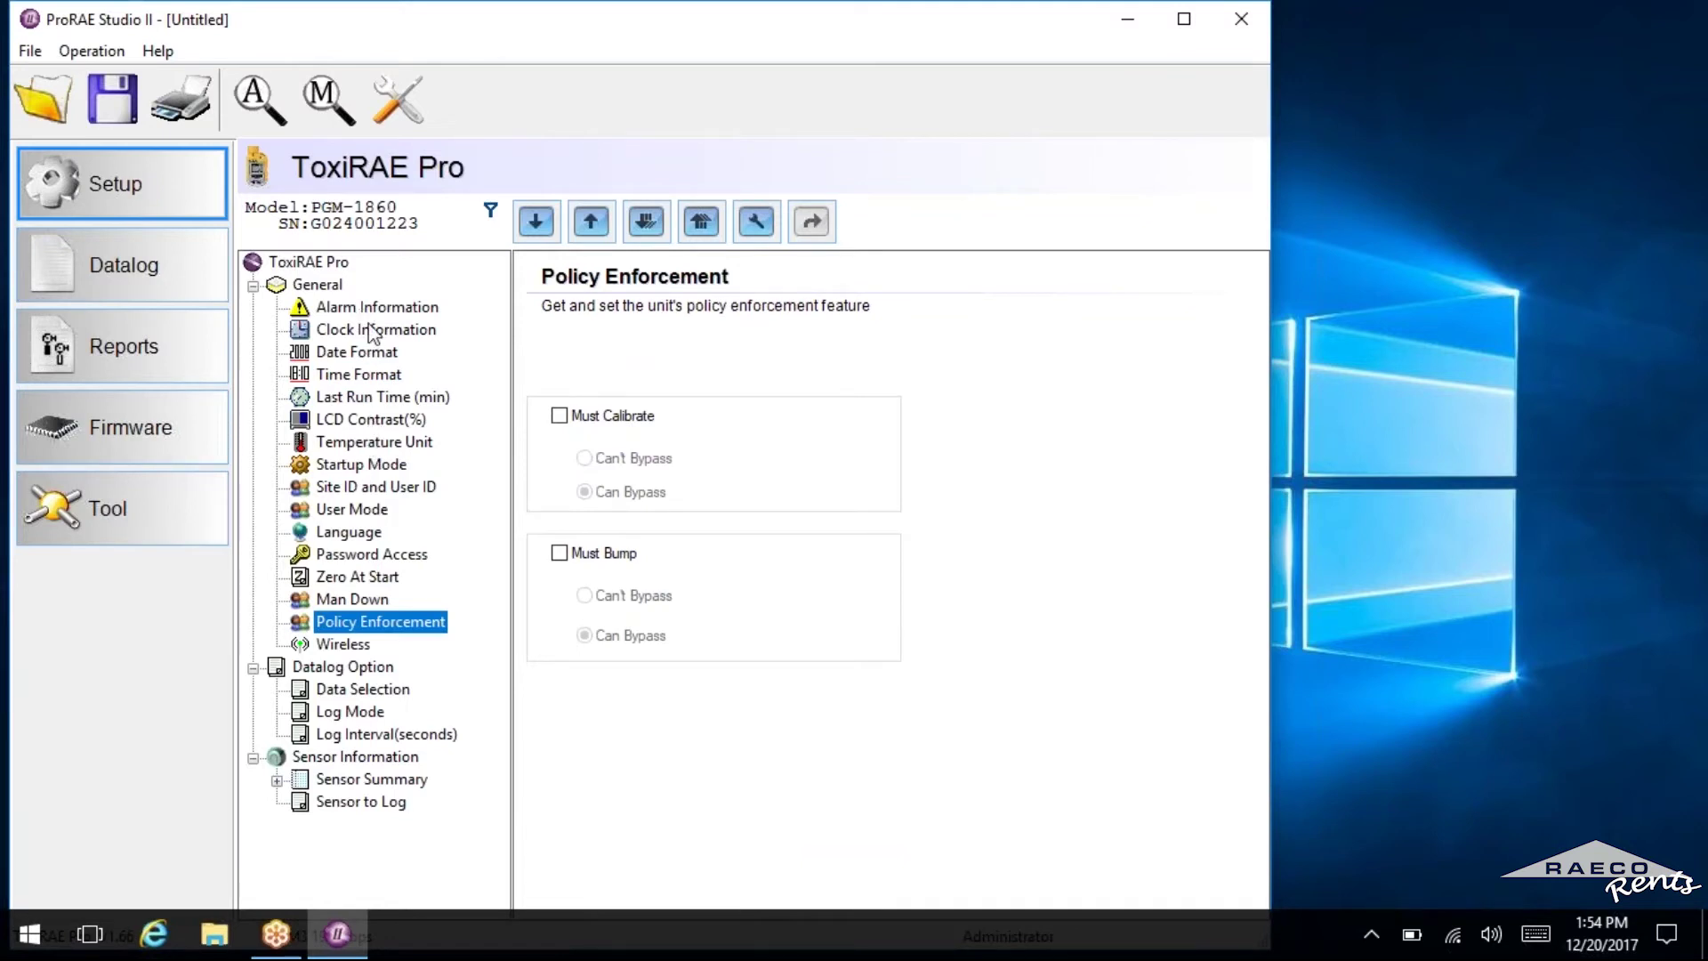
{"action": "left_click", "coordinate": [372, 307]}
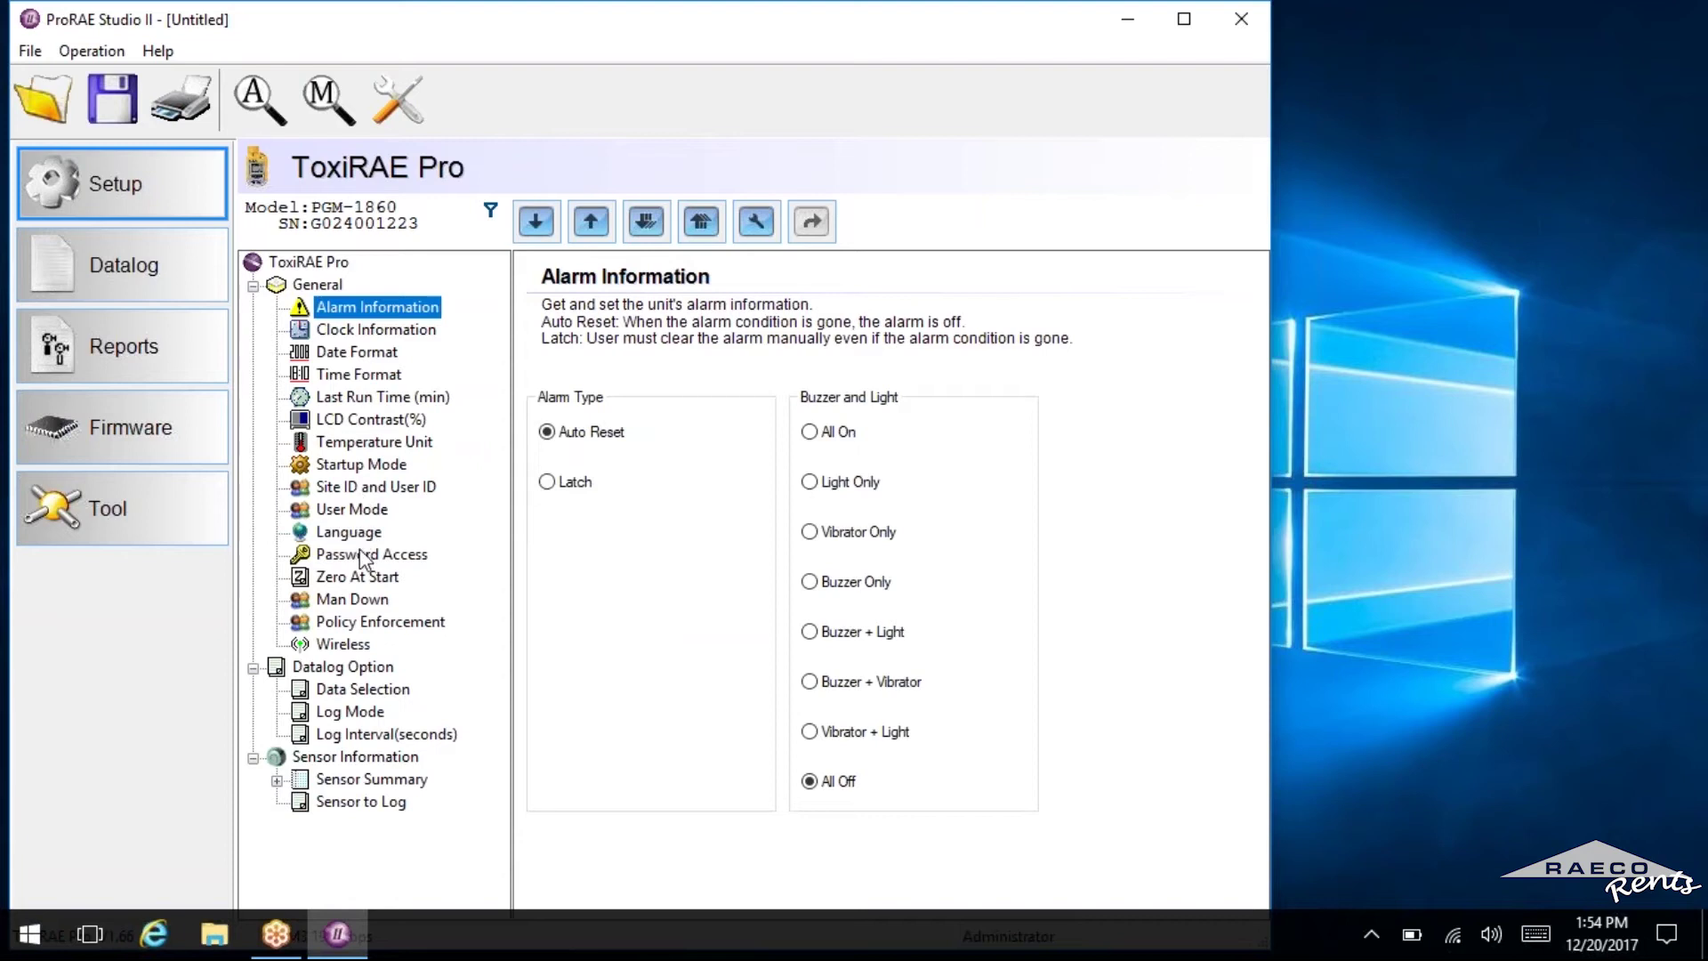
{"action": "left_click", "coordinate": [361, 555]}
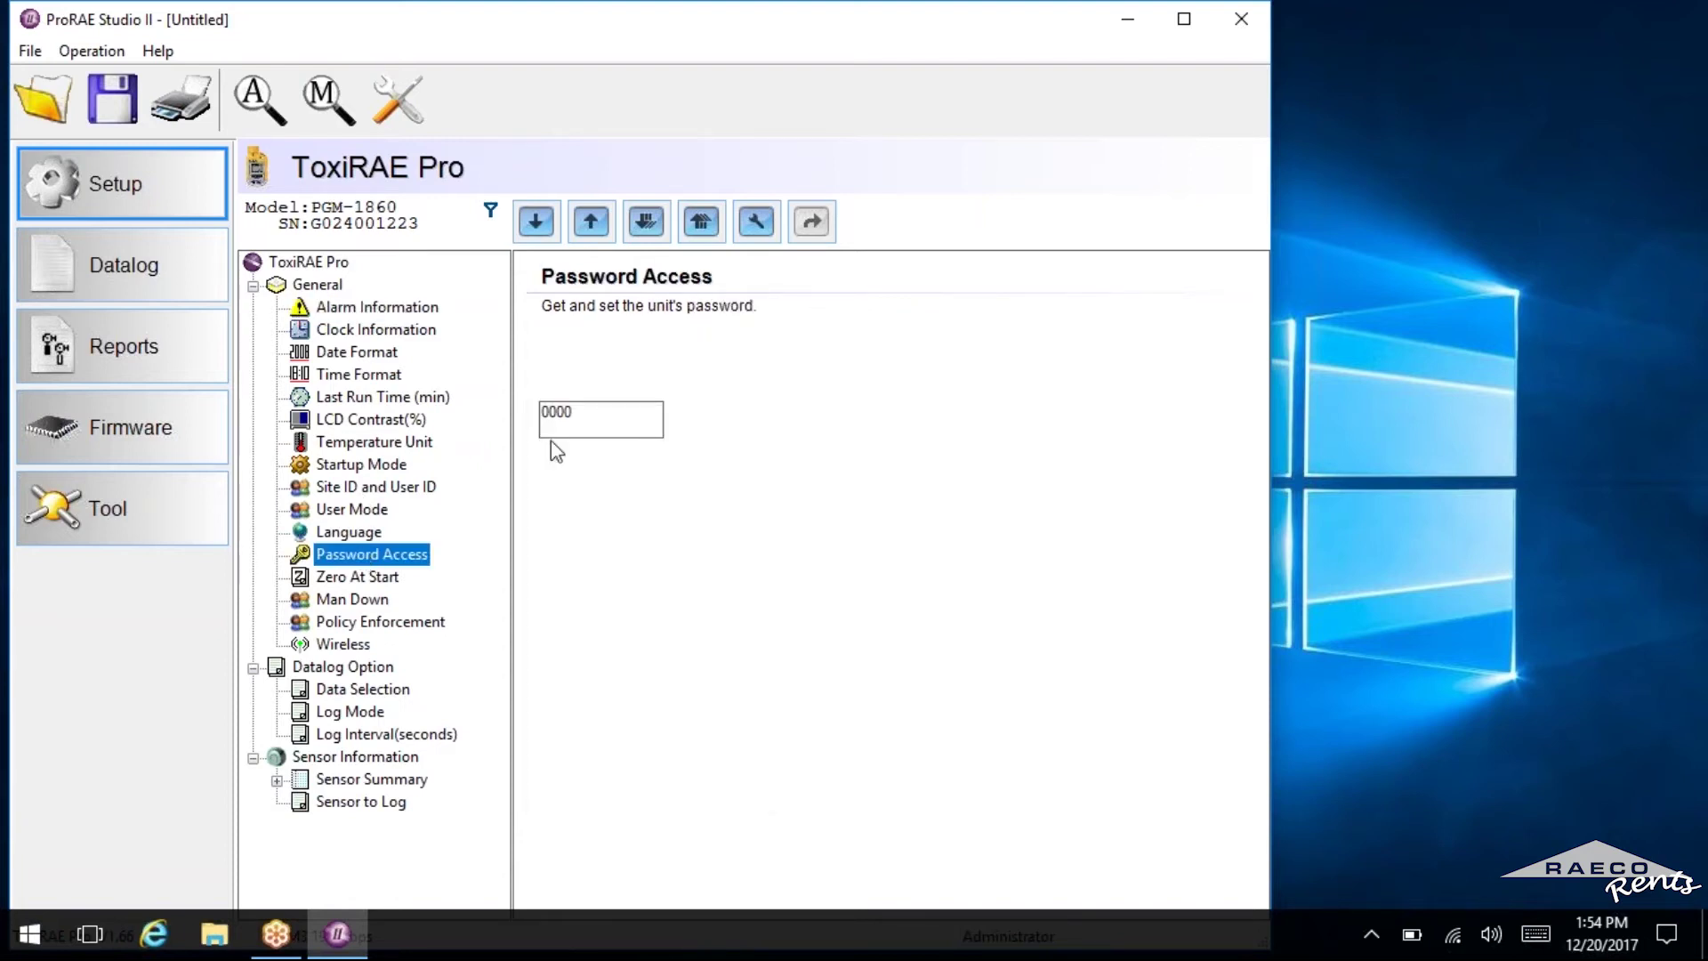
{"action": "double_click", "coordinate": [541, 414]}
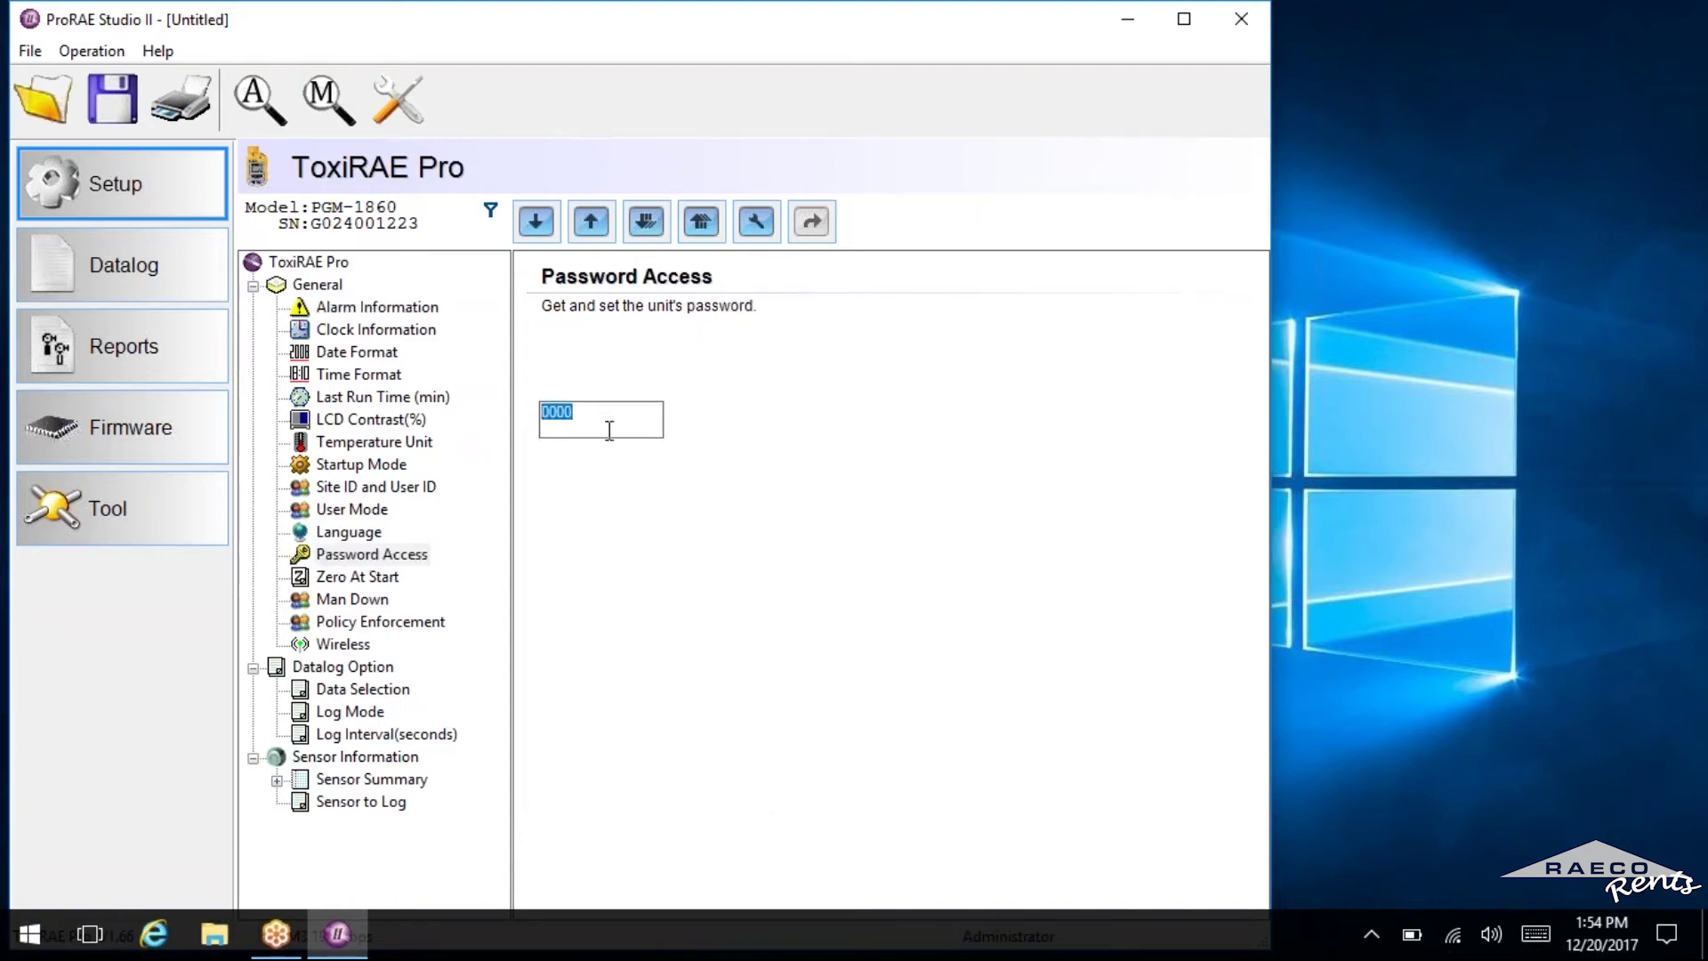
{"action": "left_click", "coordinate": [608, 427]}
Open Datalog and download all data, listing events 001 to 012.
{"action": "left_click", "coordinate": [146, 288]}
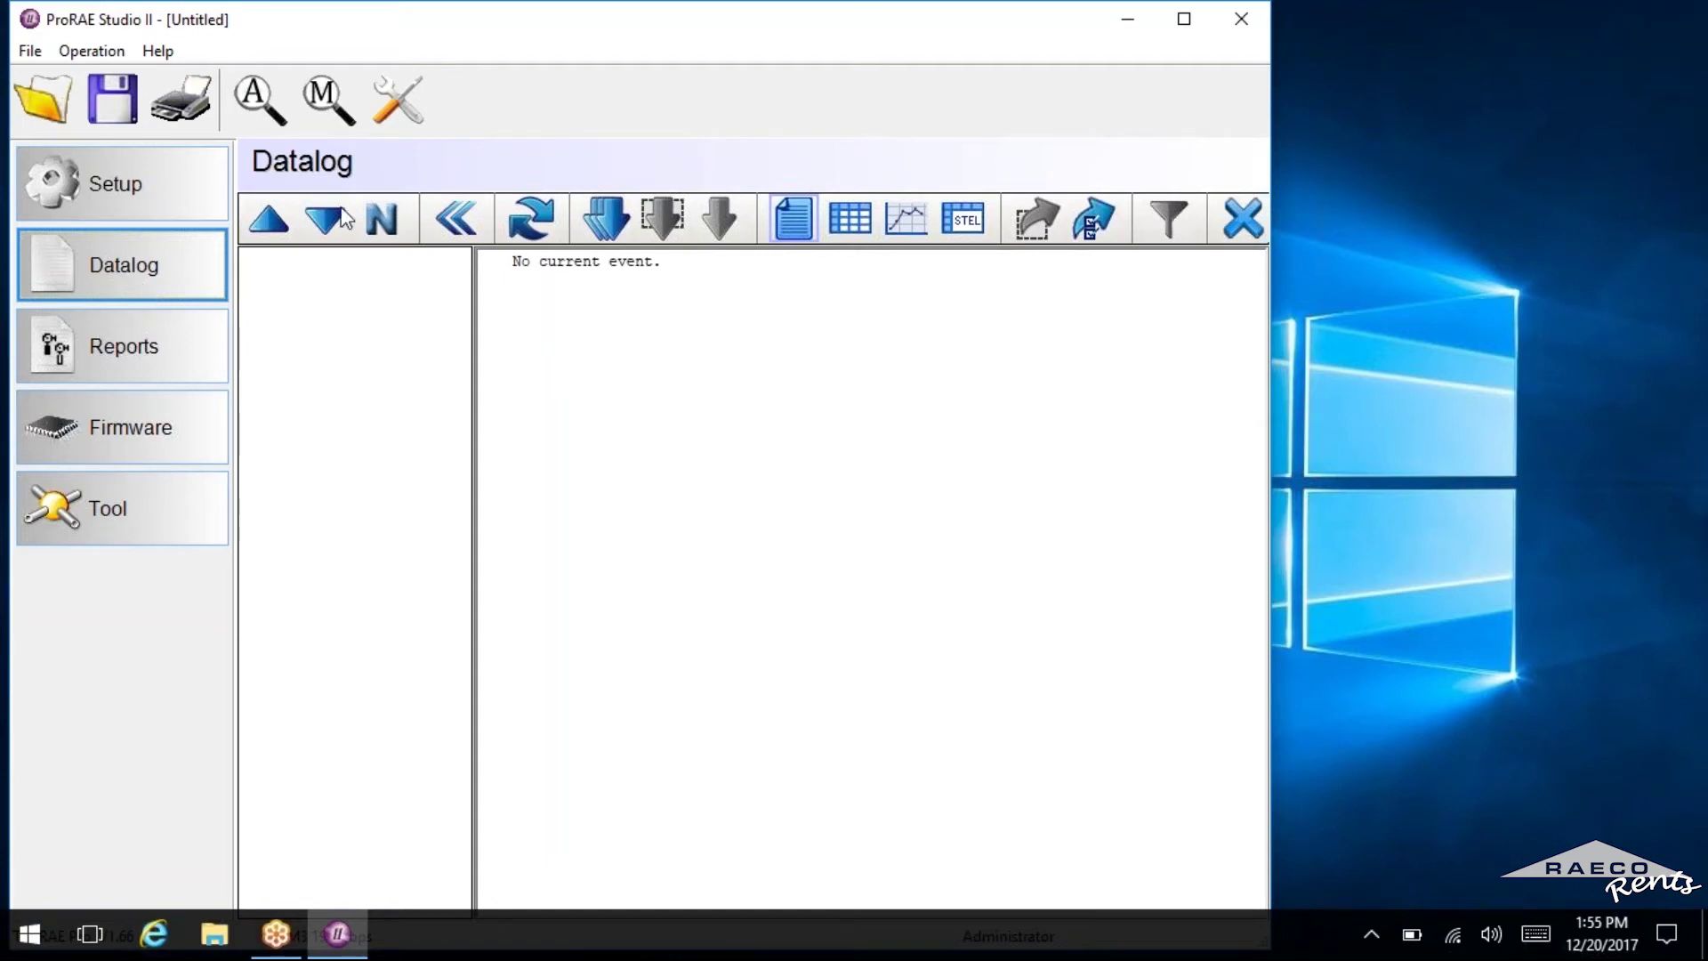
{"action": "left_click", "coordinate": [607, 222]}
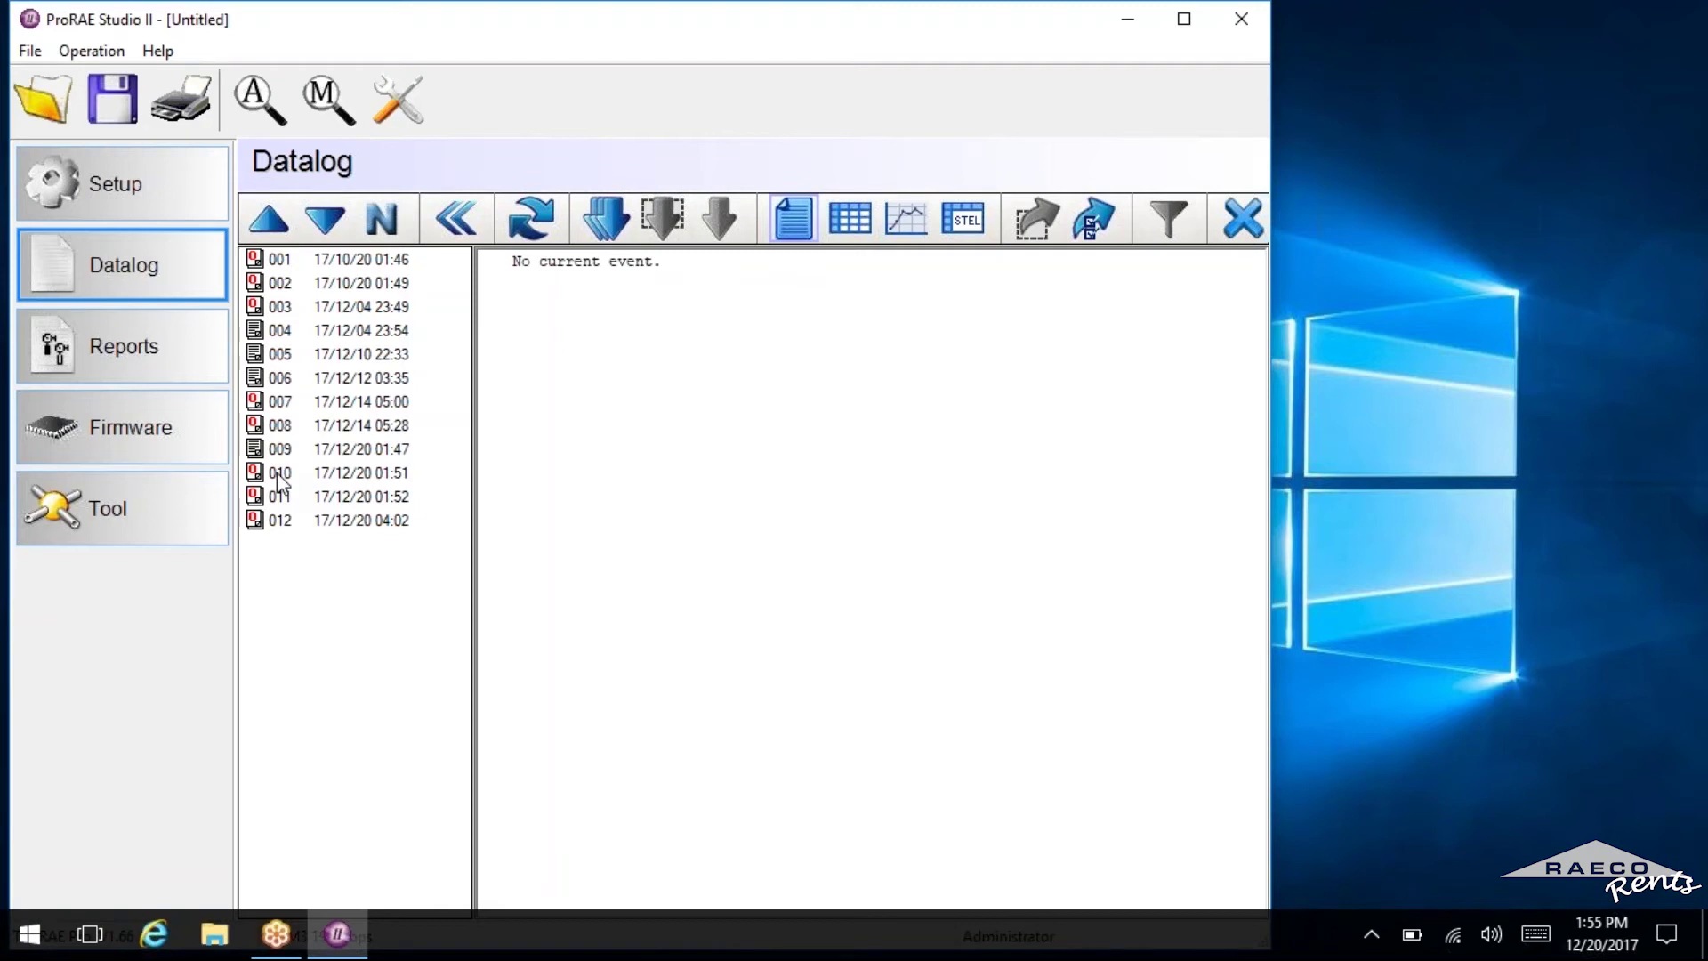
Browse the summaries of events 010, 004, 005, 006, 009 and 007, ending on event 004.
{"action": "left_click", "coordinate": [279, 481]}
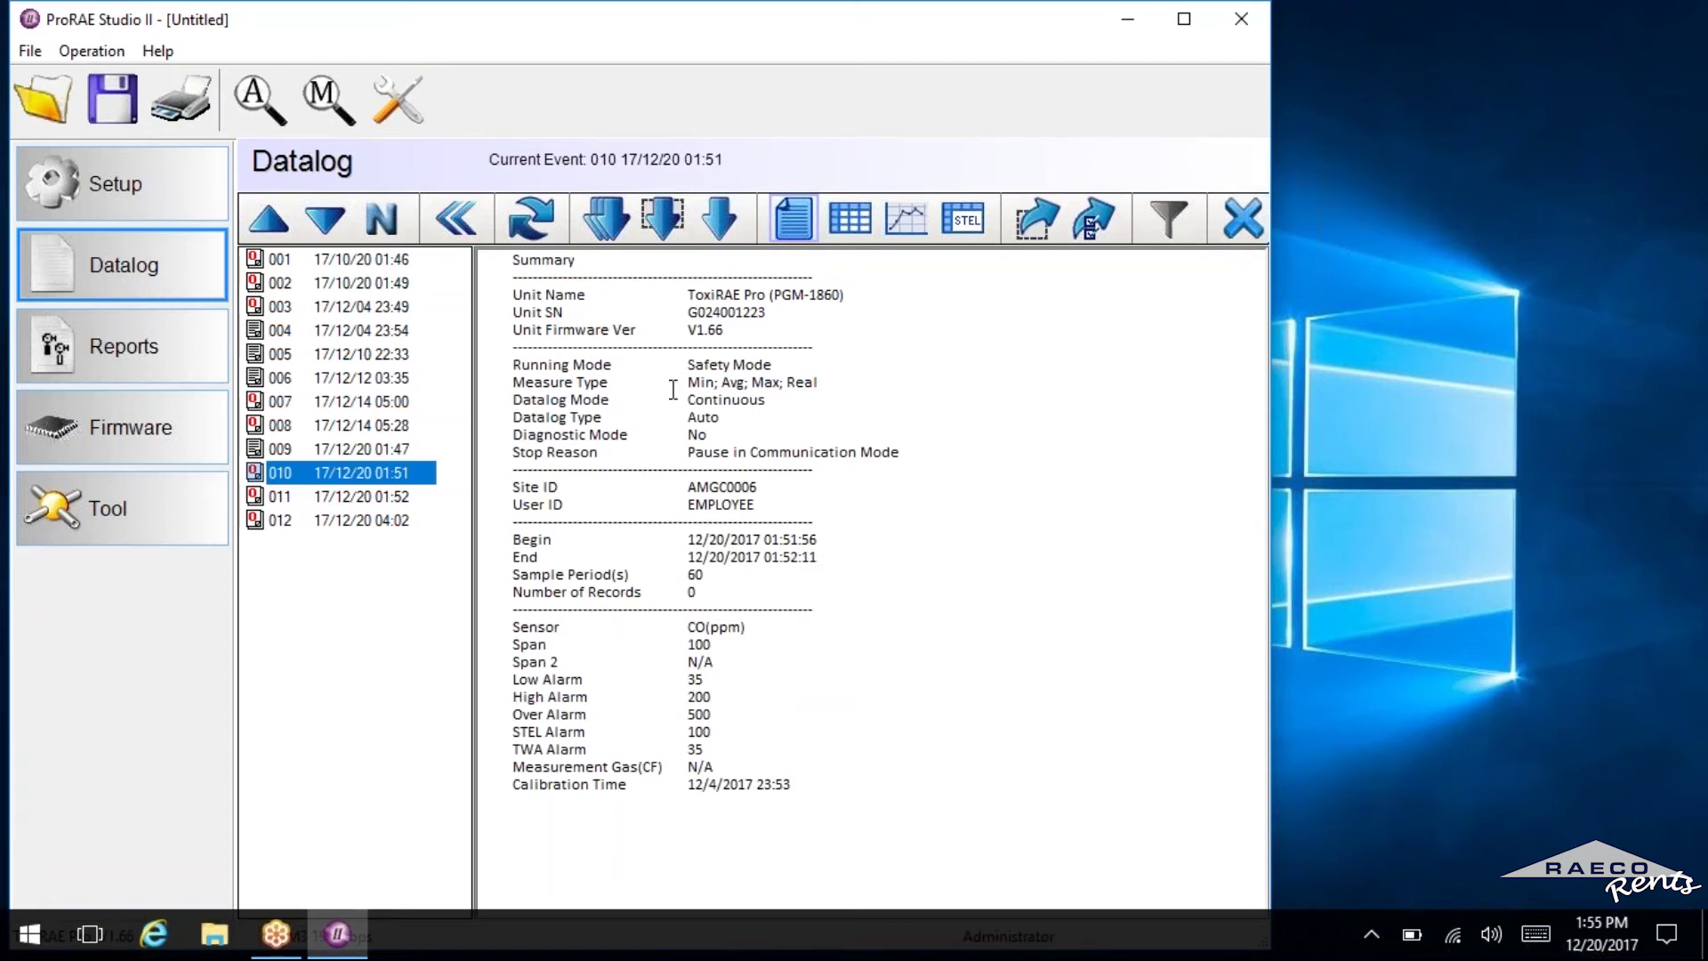
{"action": "left_click", "coordinate": [336, 333]}
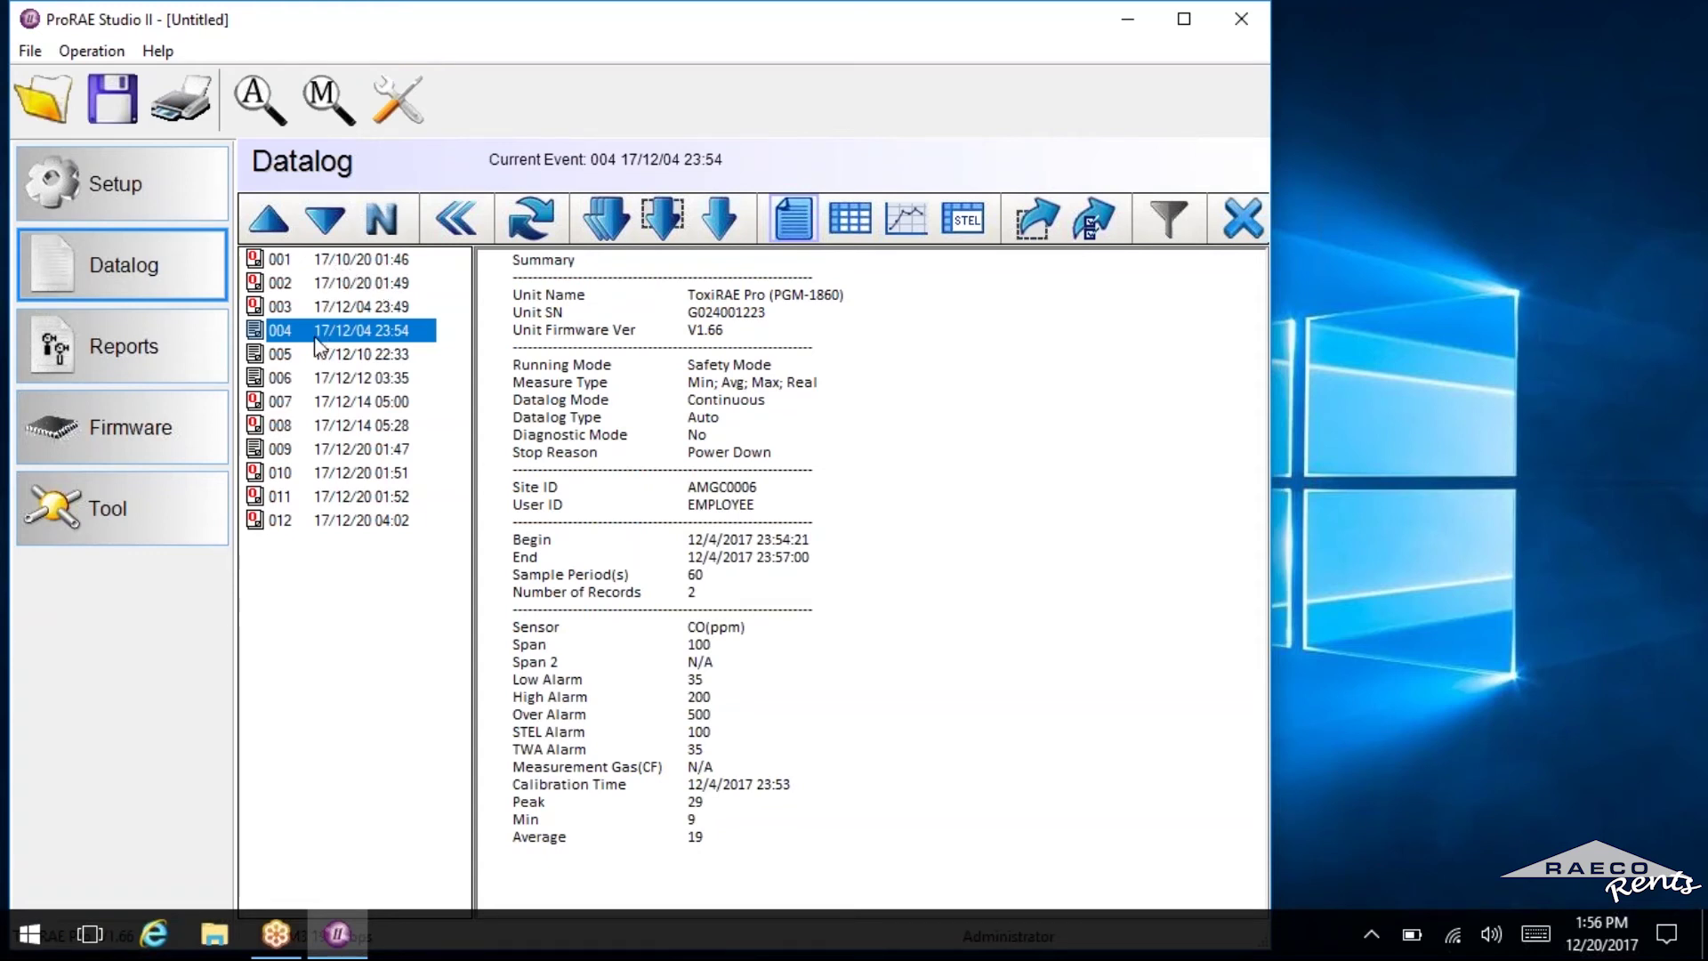
{"action": "left_click", "coordinate": [317, 356], "text": "shift"}
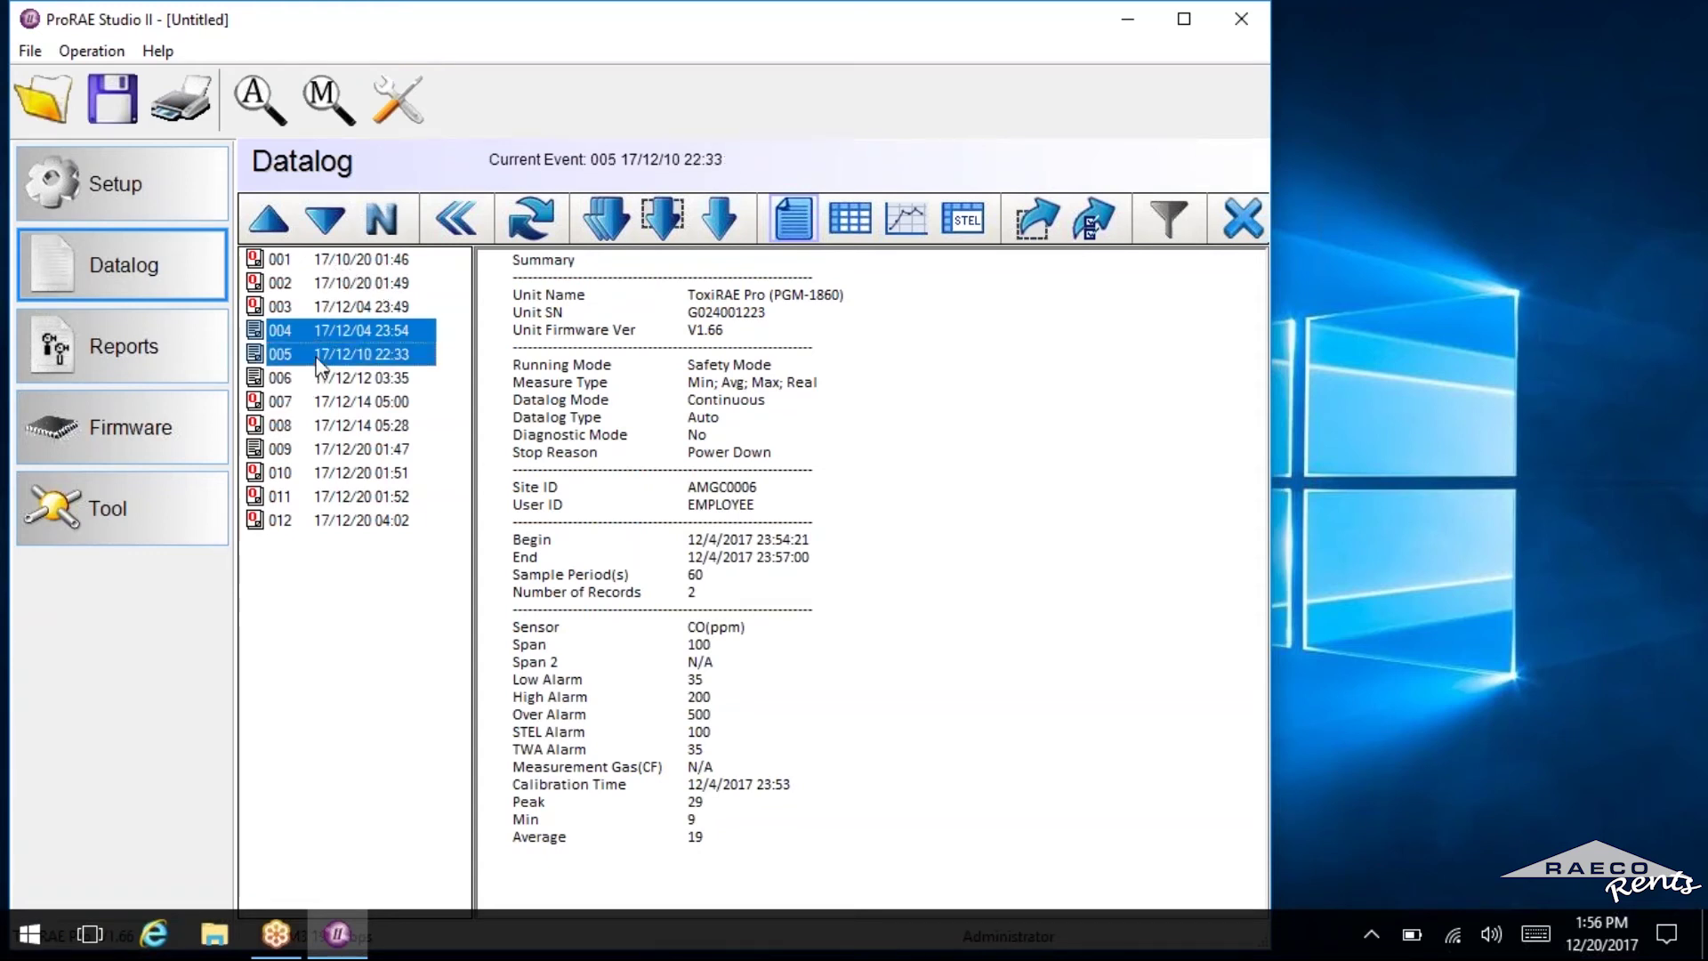
{"action": "left_click", "coordinate": [317, 381], "text": "shift"}
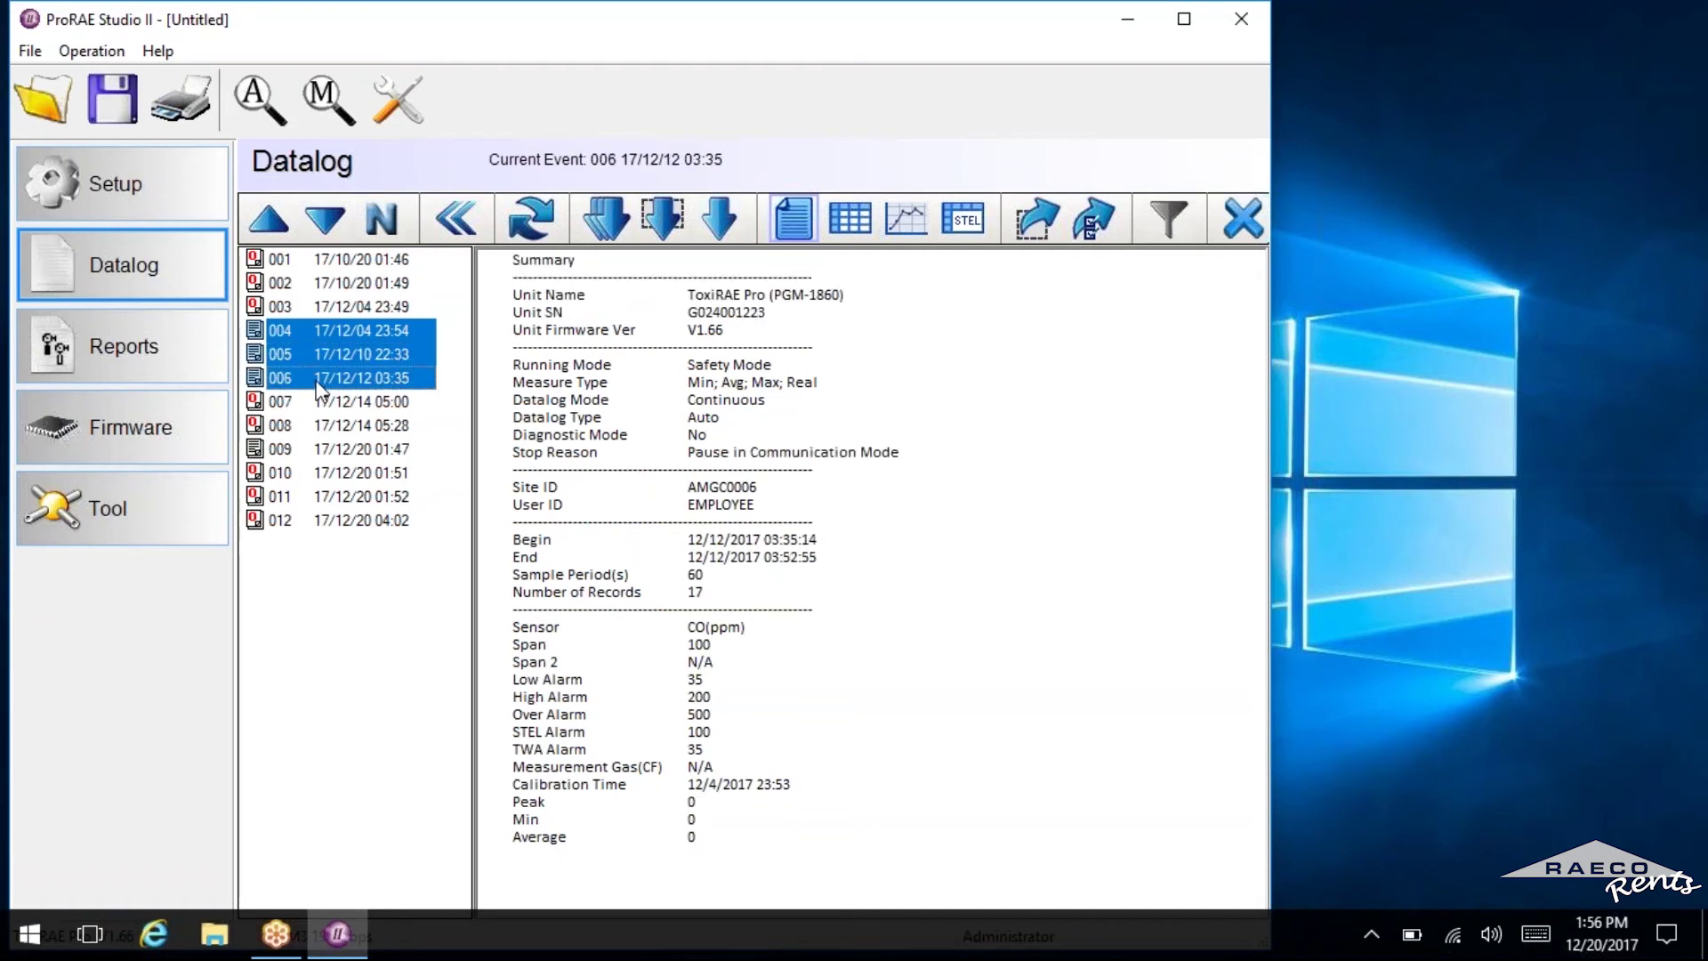
{"action": "left_click", "coordinate": [333, 452], "text": "ctrl"}
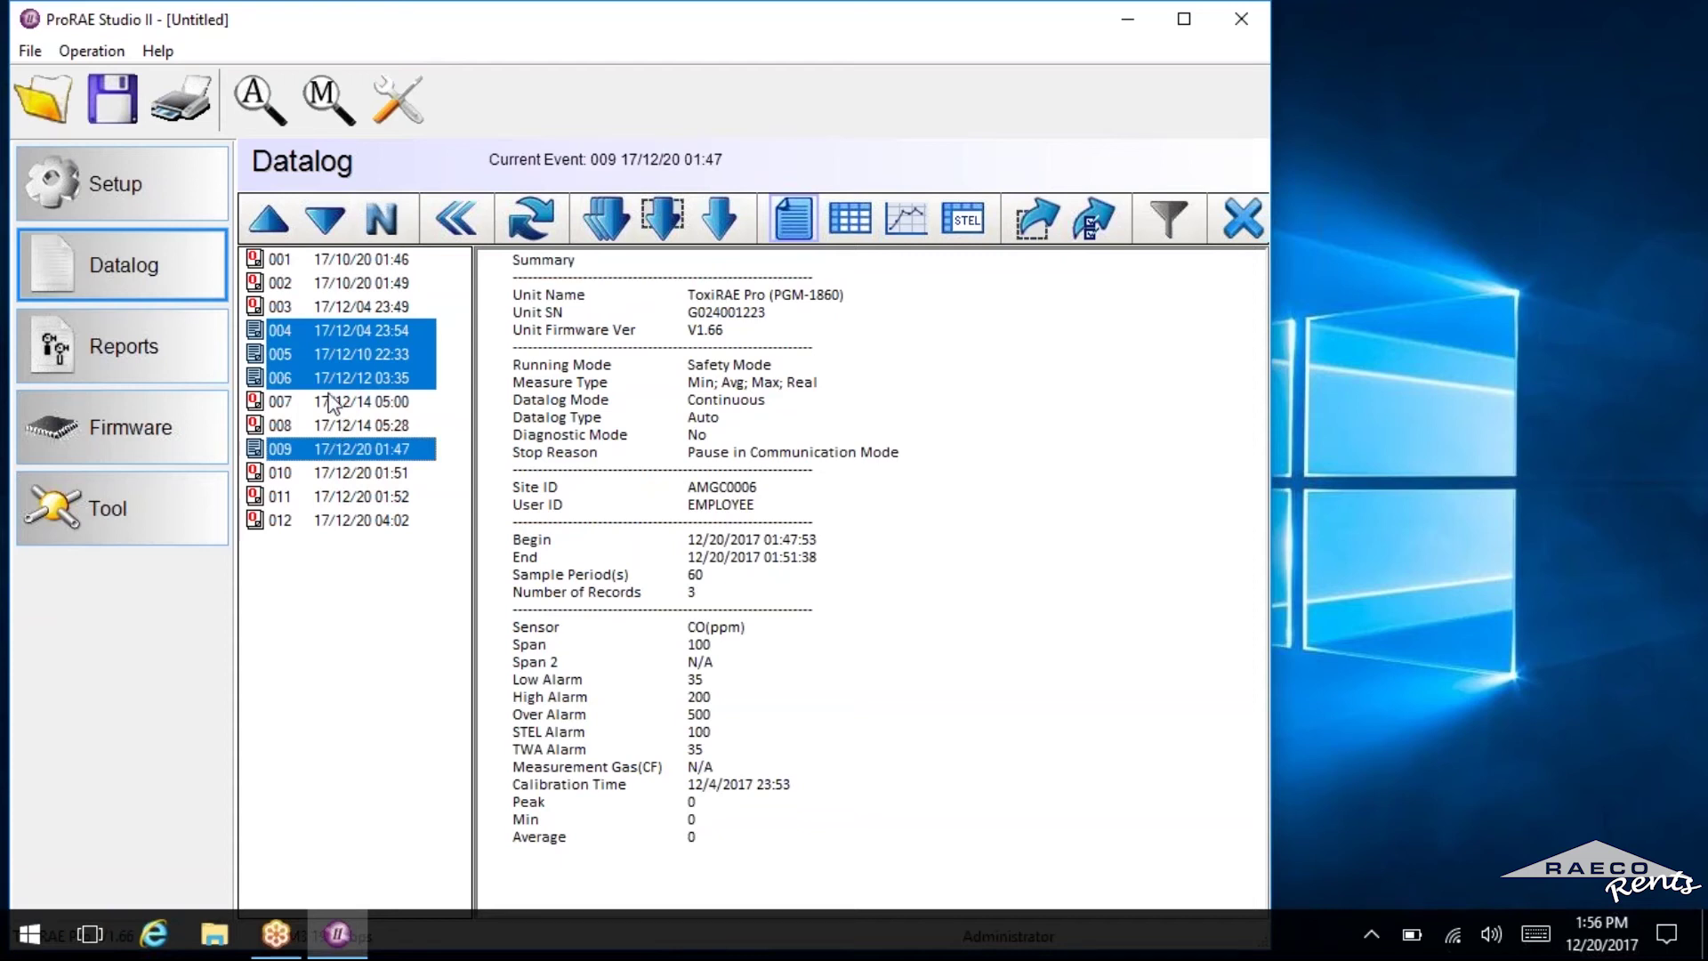
{"action": "left_click", "coordinate": [331, 403]}
{"action": "left_click", "coordinate": [321, 331]}
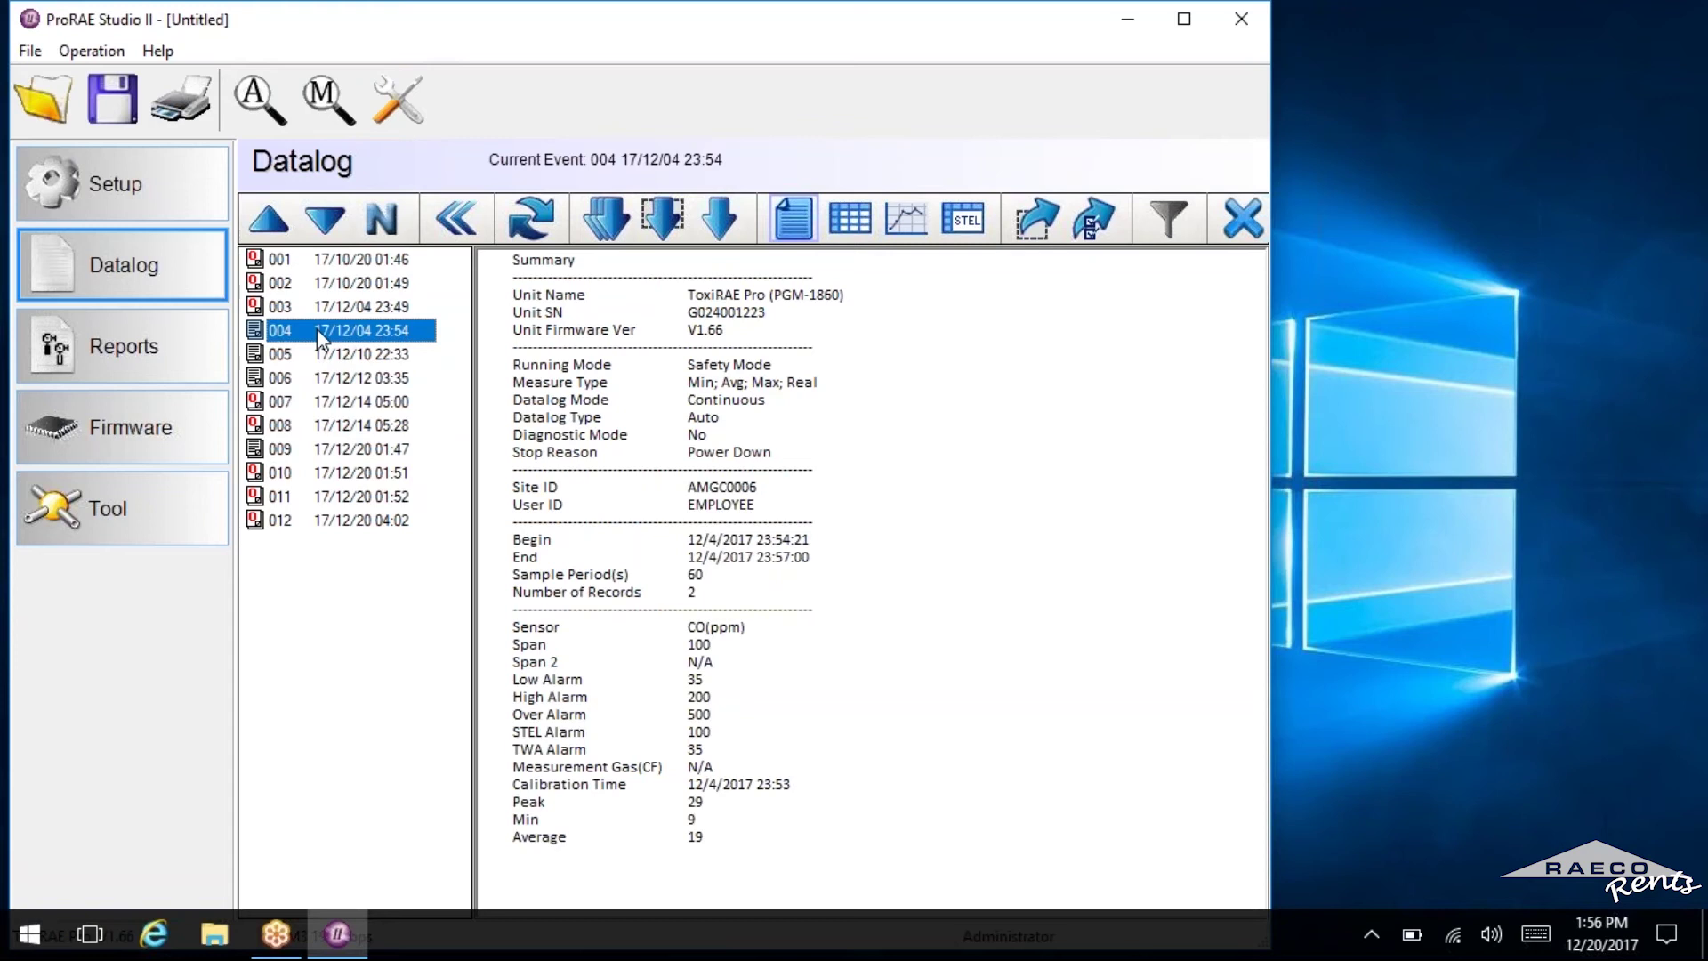
Export event 004 with Export selected event(s), bringing up a TXT save window.
{"action": "right_click", "coordinate": [319, 338]}
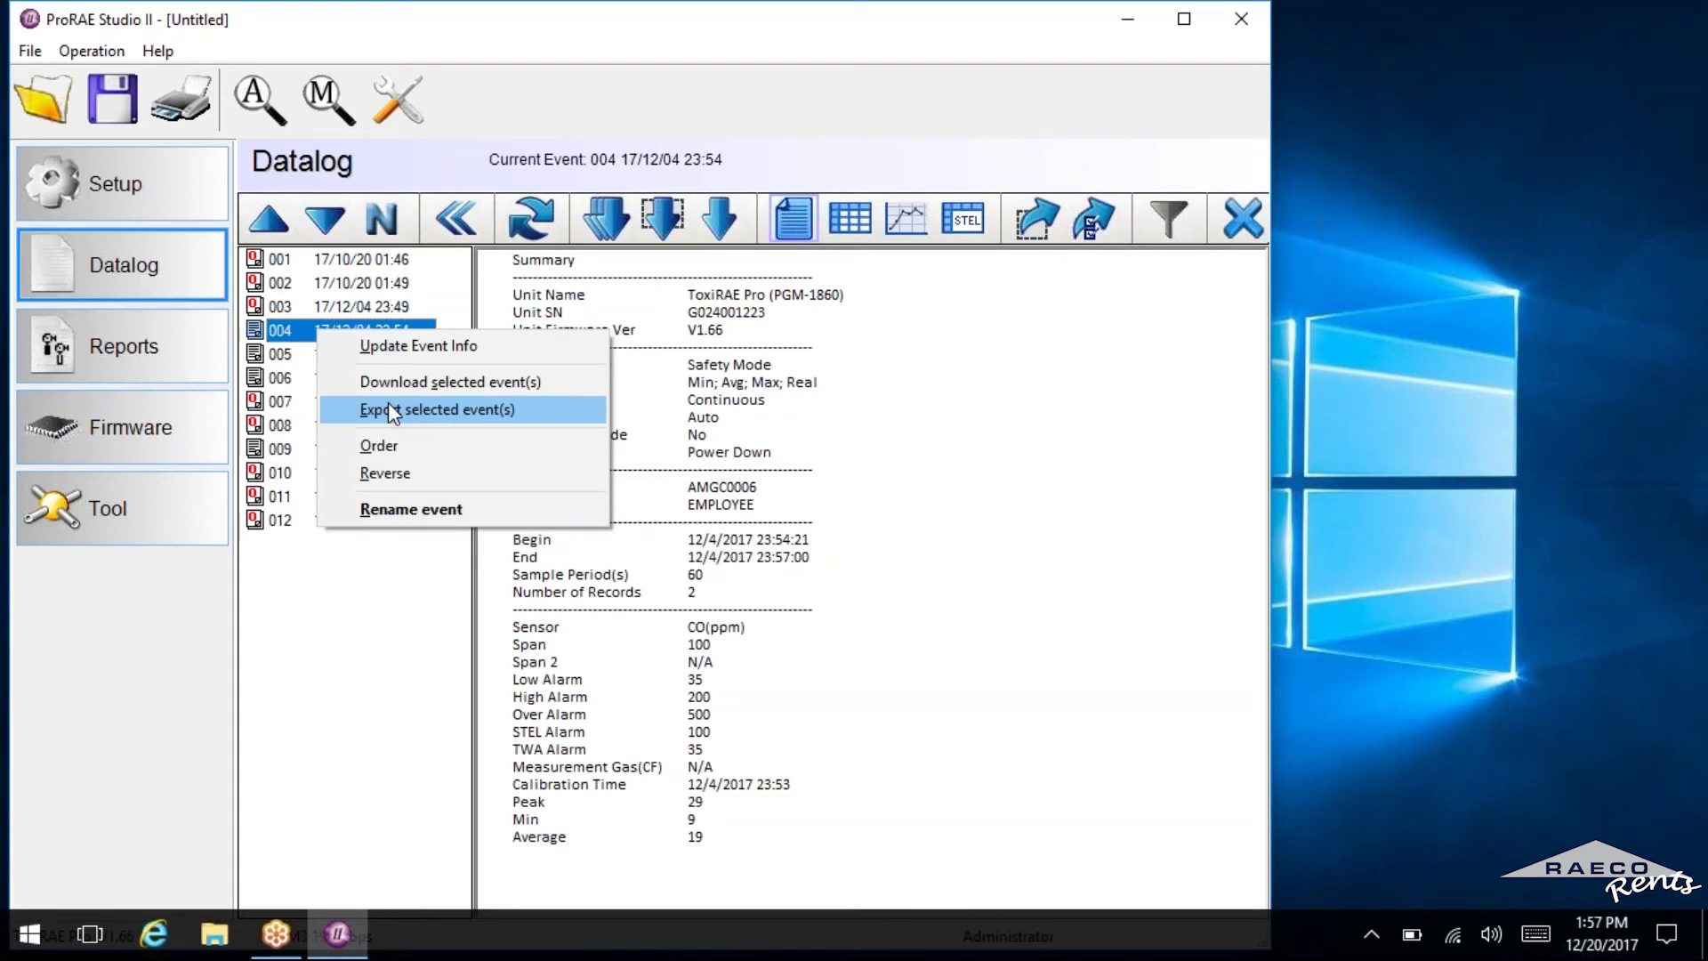
{"action": "left_click", "coordinate": [388, 403]}
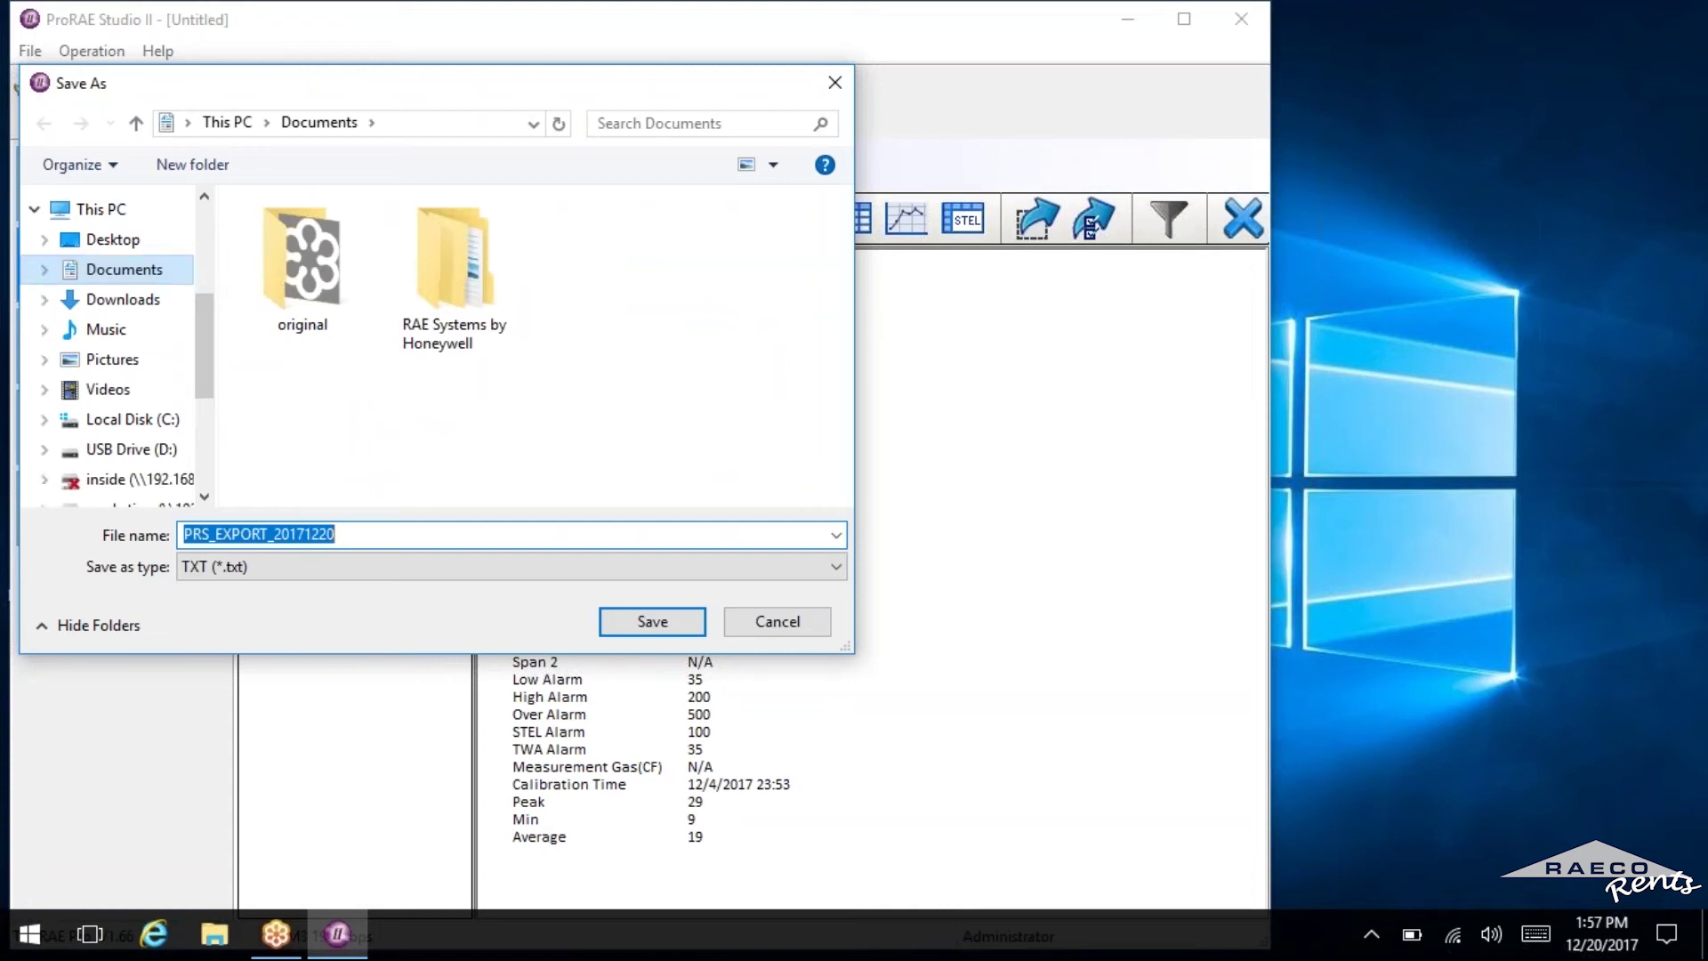
Point the Save As dialog at Documents and the RAE Systems by Honeywell folder.
{"action": "left_click", "coordinate": [125, 279]}
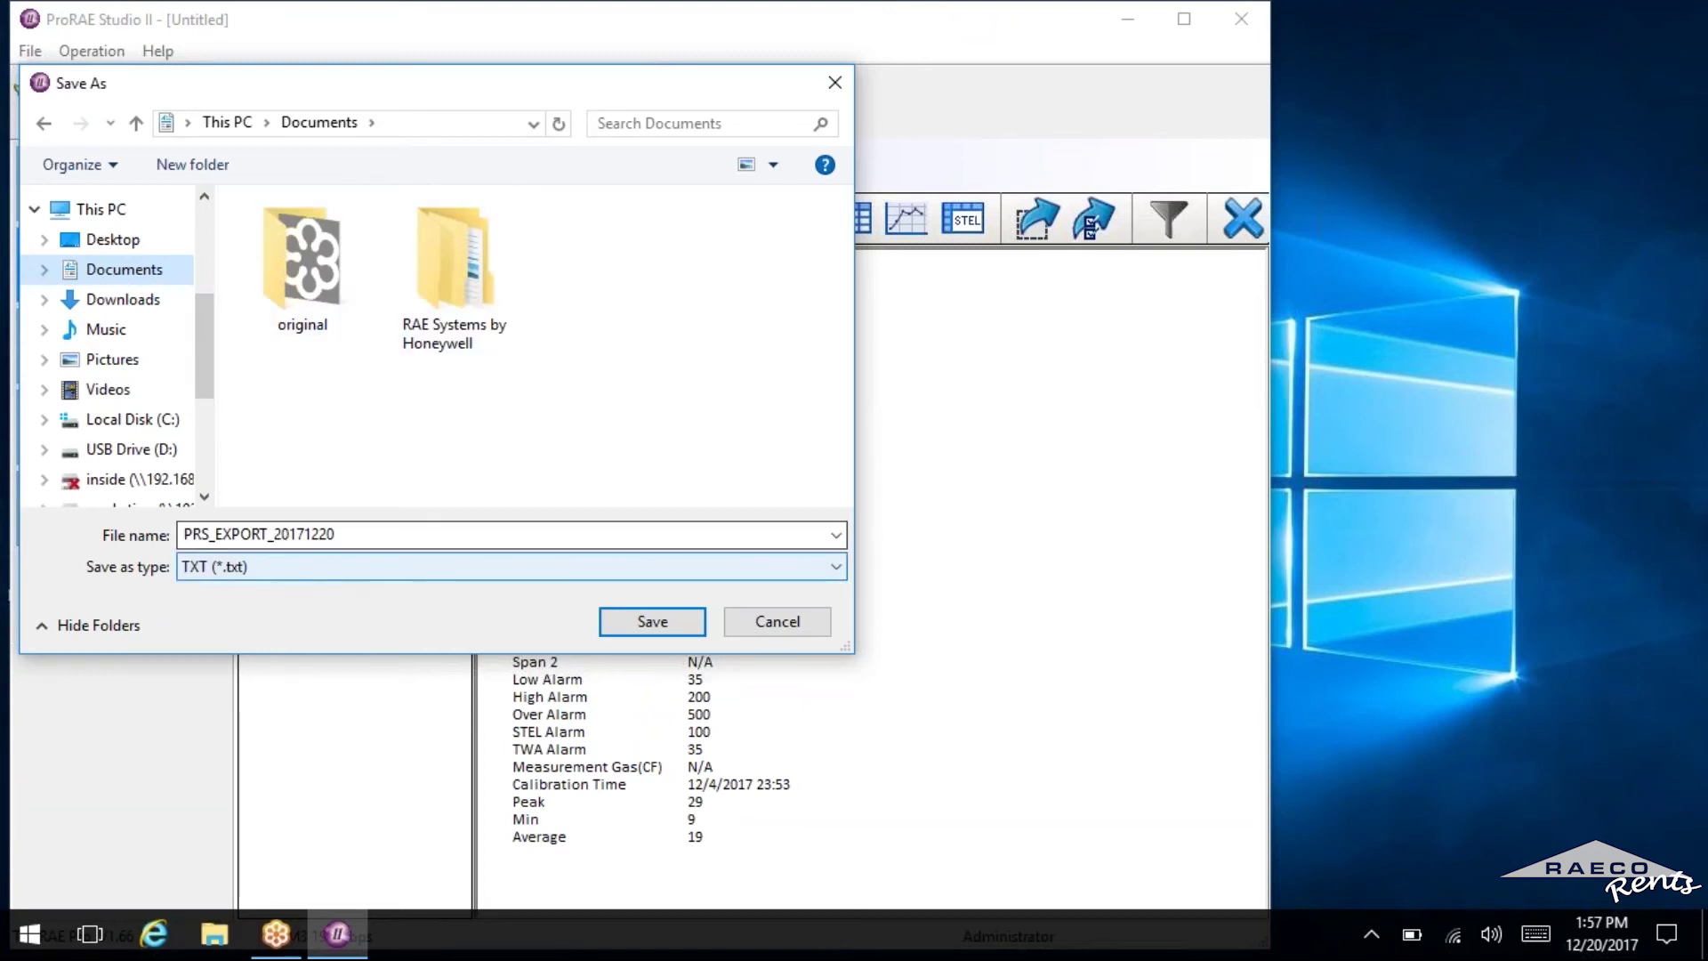
{"action": "left_click", "coordinate": [455, 267]}
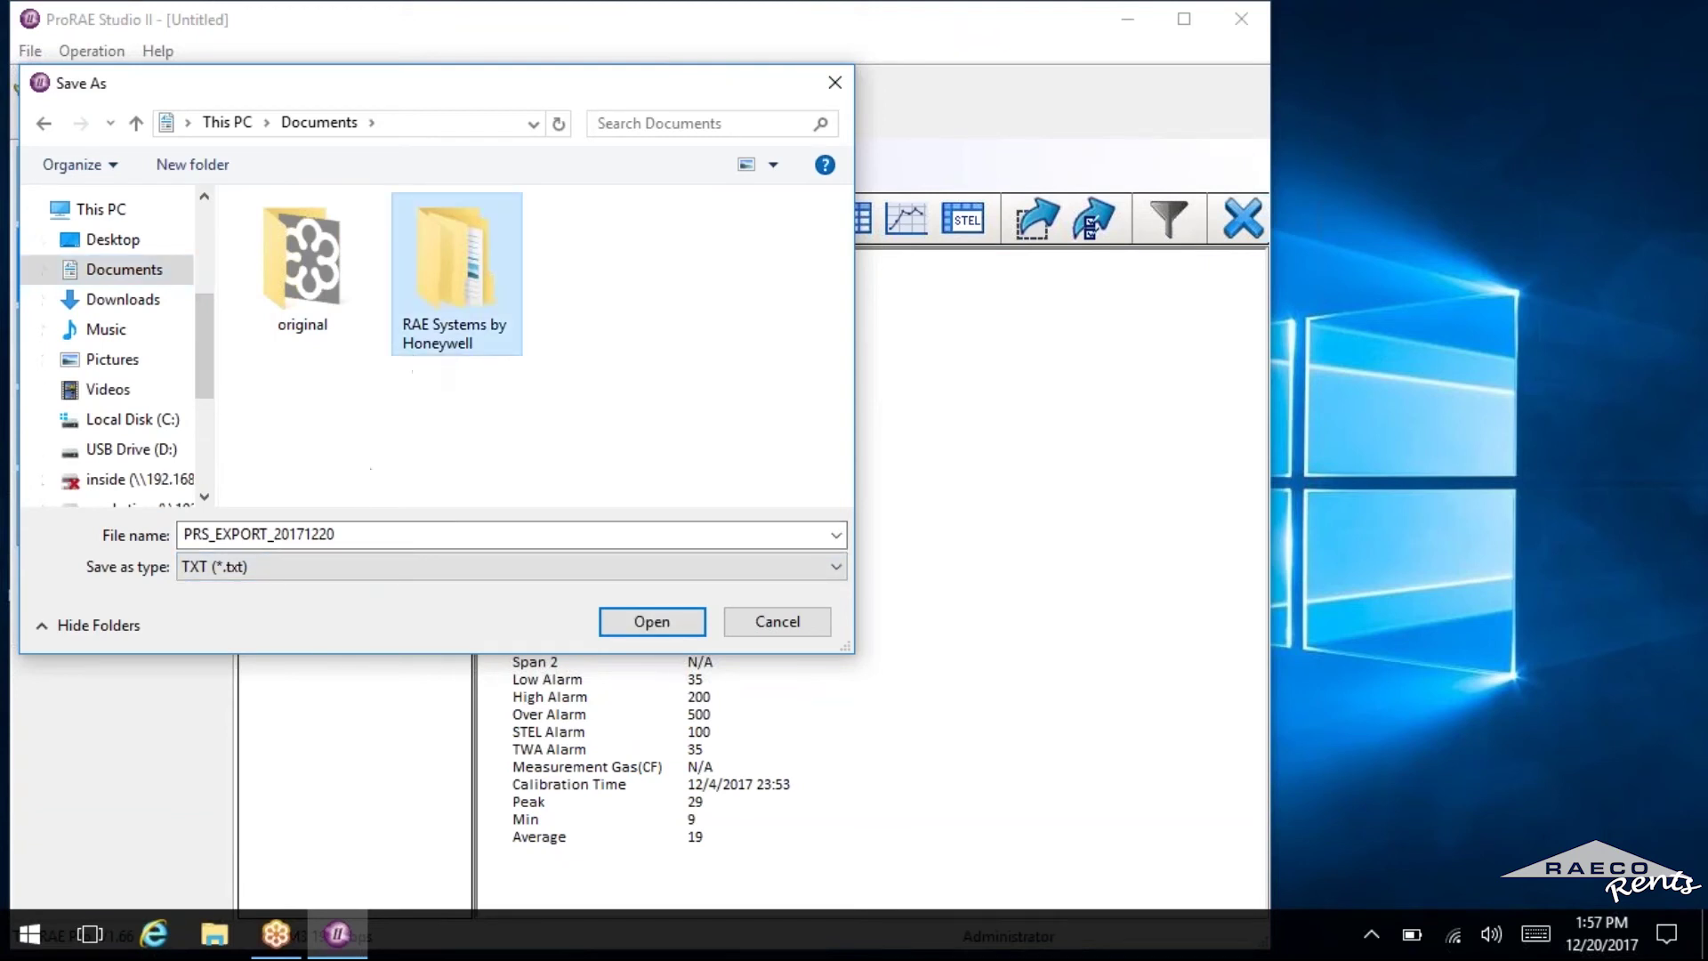
Save event 004 as the TXT (*.txt) file 'RAECO Rents test data'.
{"action": "left_click", "coordinate": [345, 537]}
{"action": "type", "text": "R"}
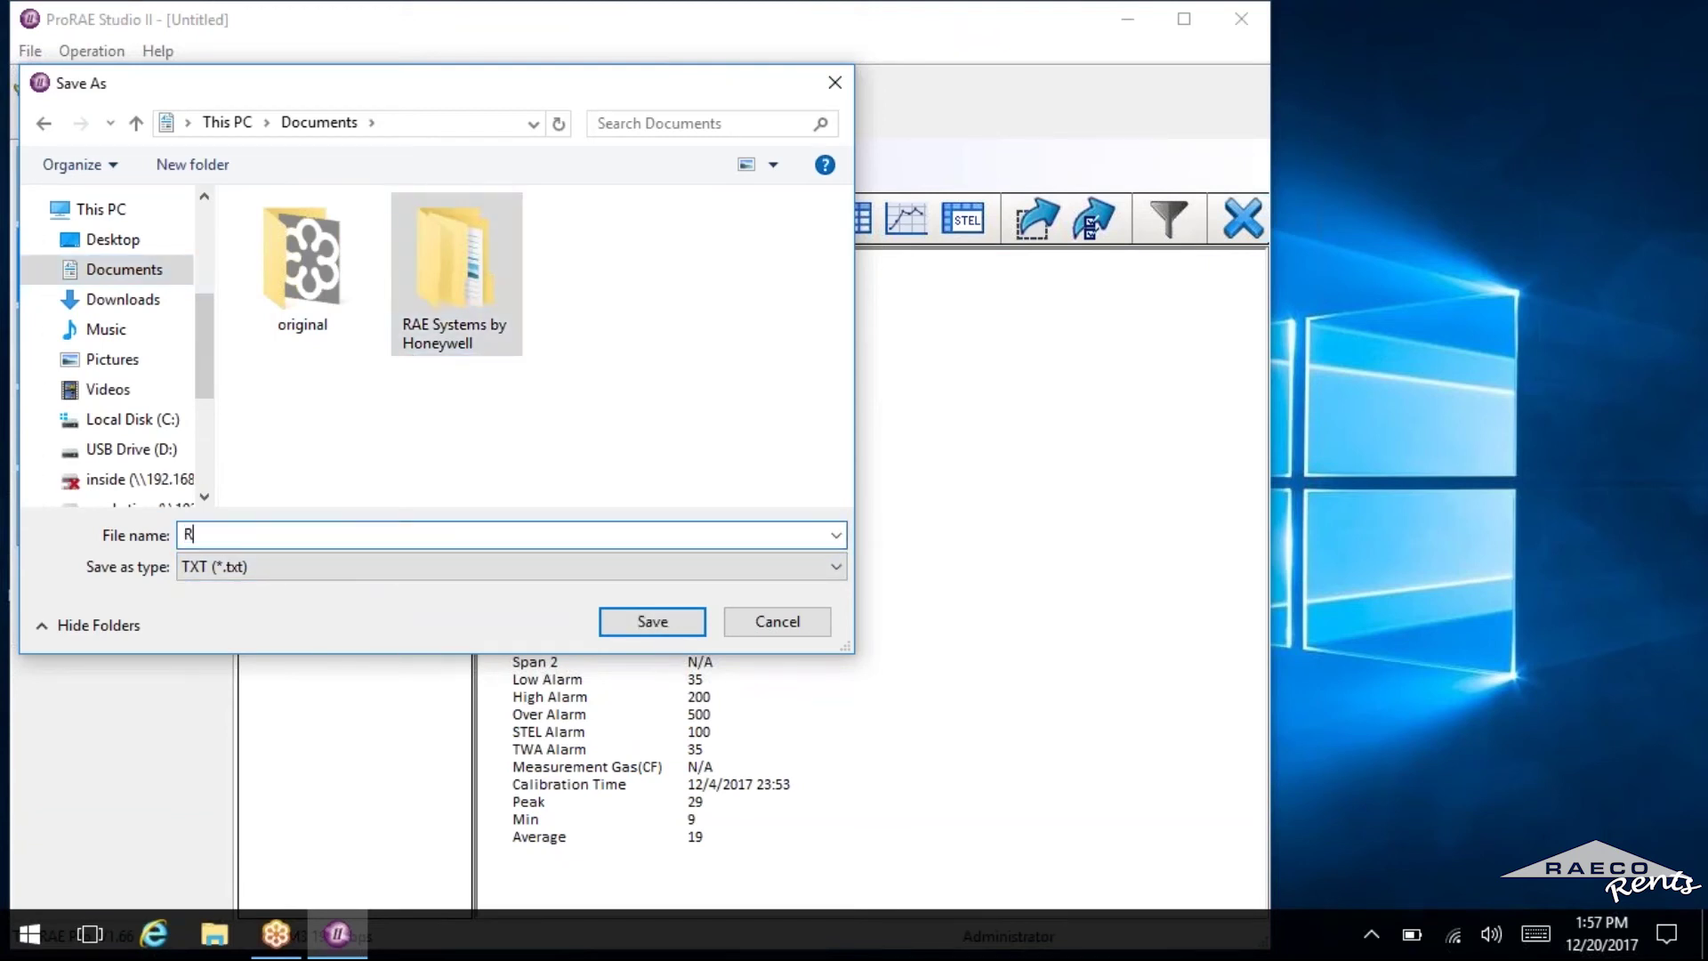
{"action": "type", "text": "AECO REnts test data"}
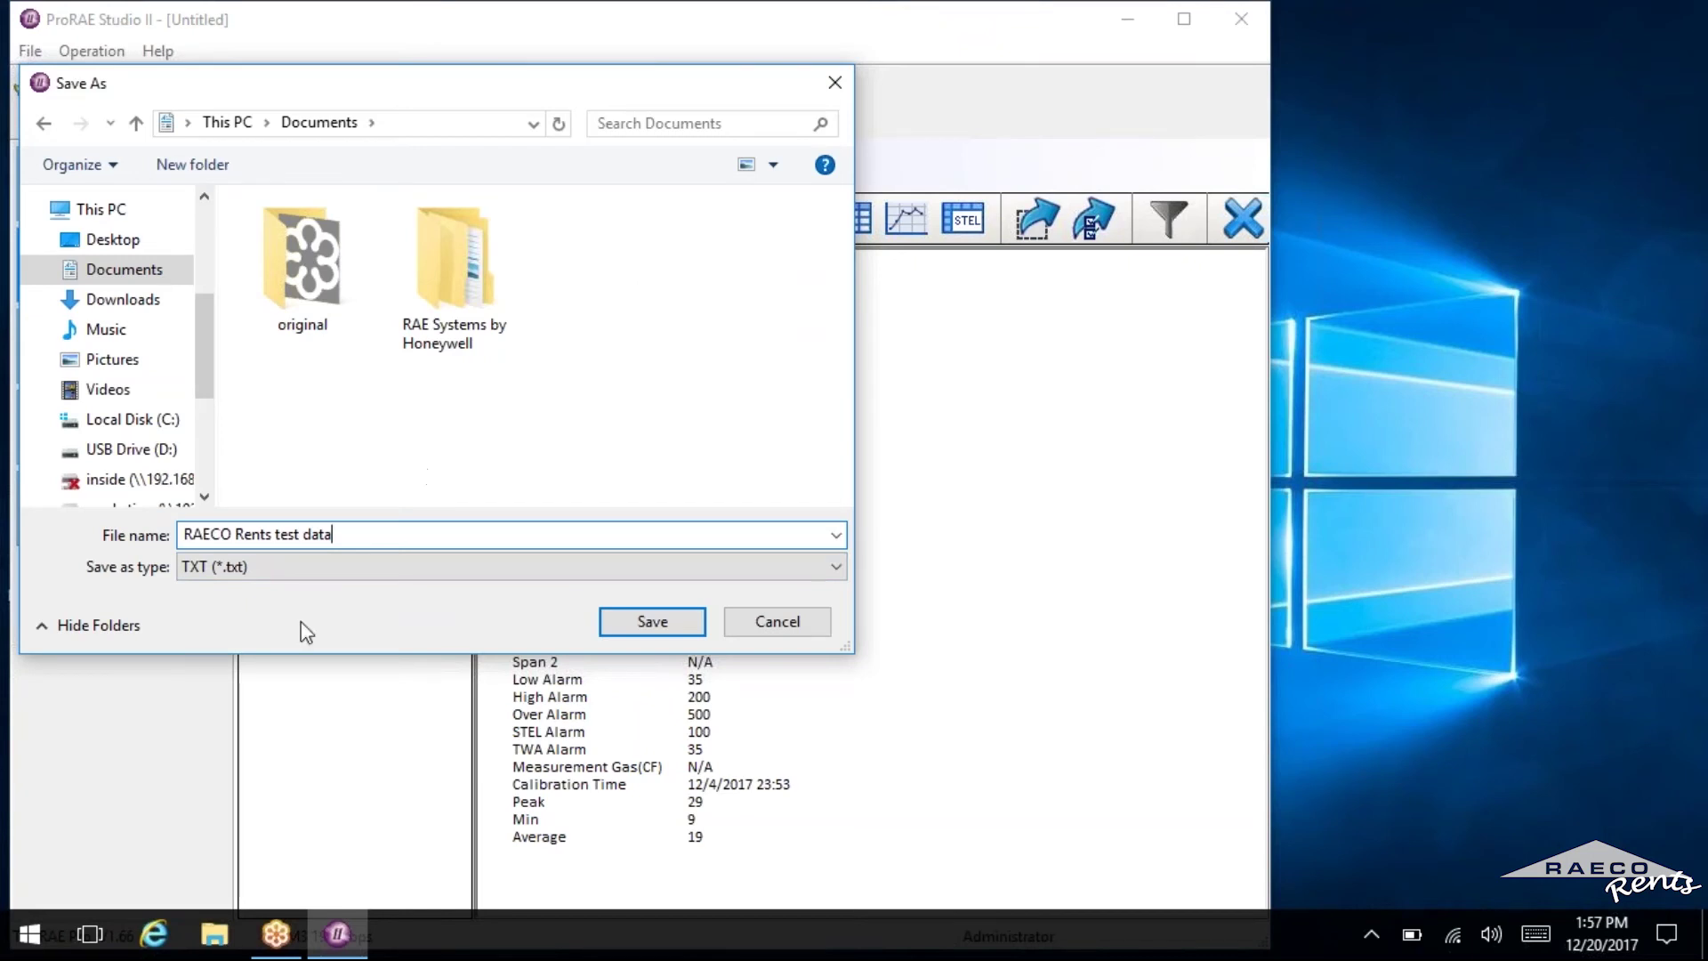
{"action": "left_click", "coordinate": [319, 567]}
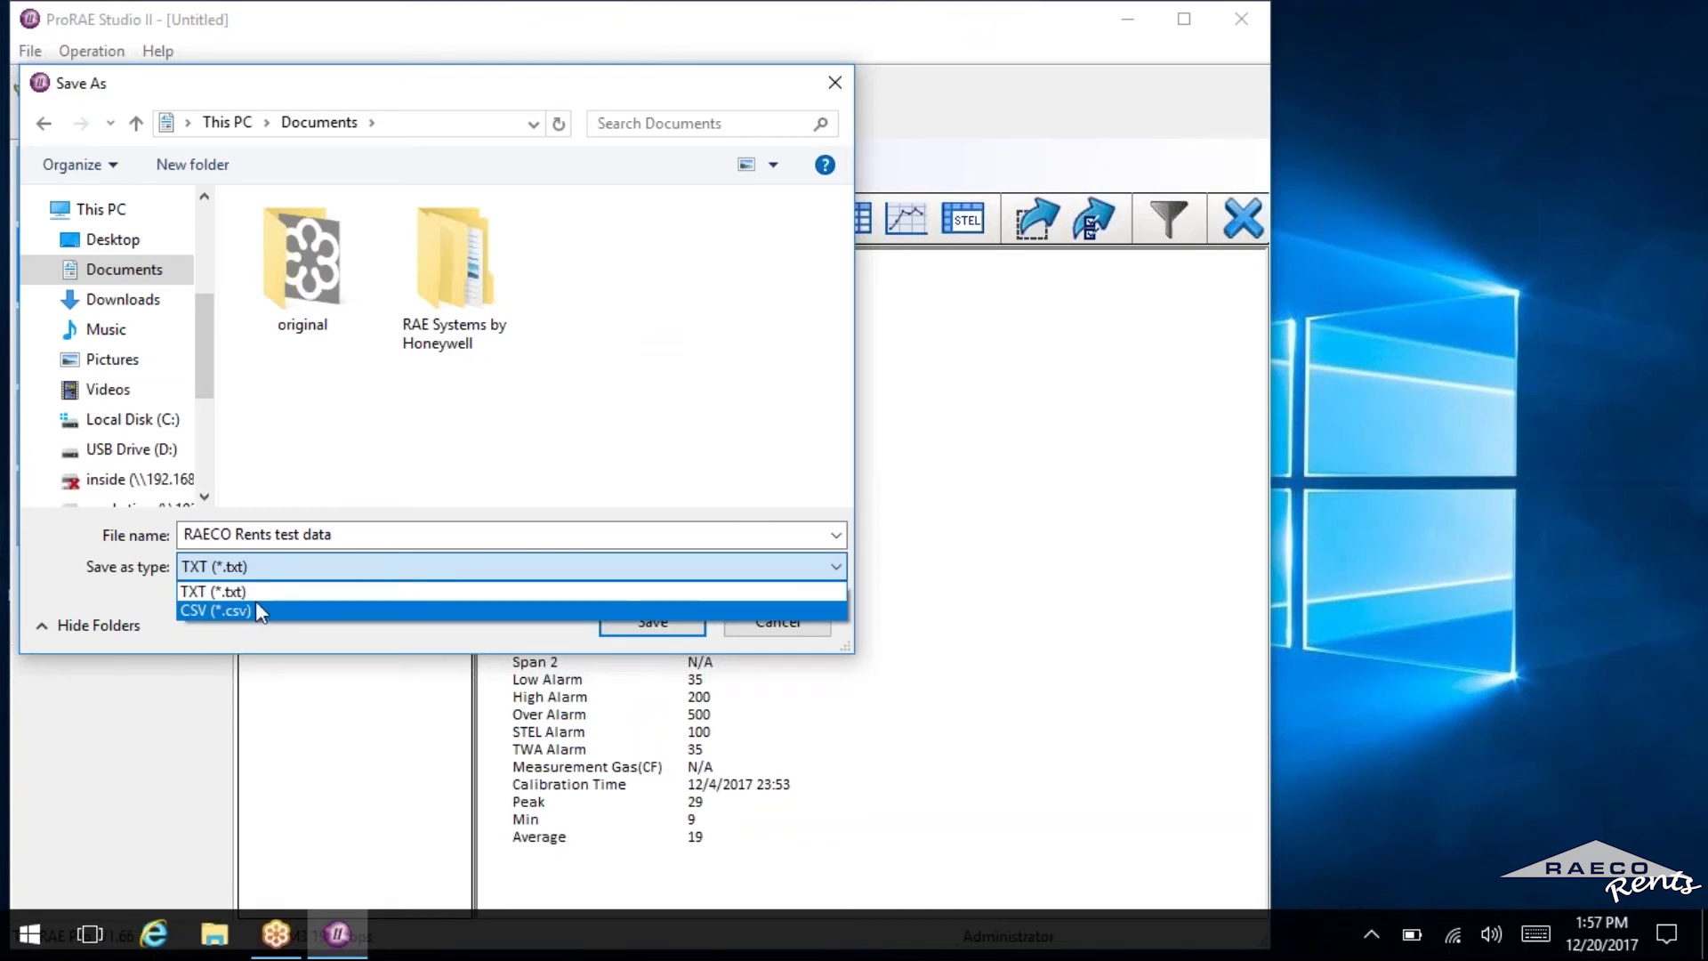
{"action": "left_click", "coordinate": [299, 426]}
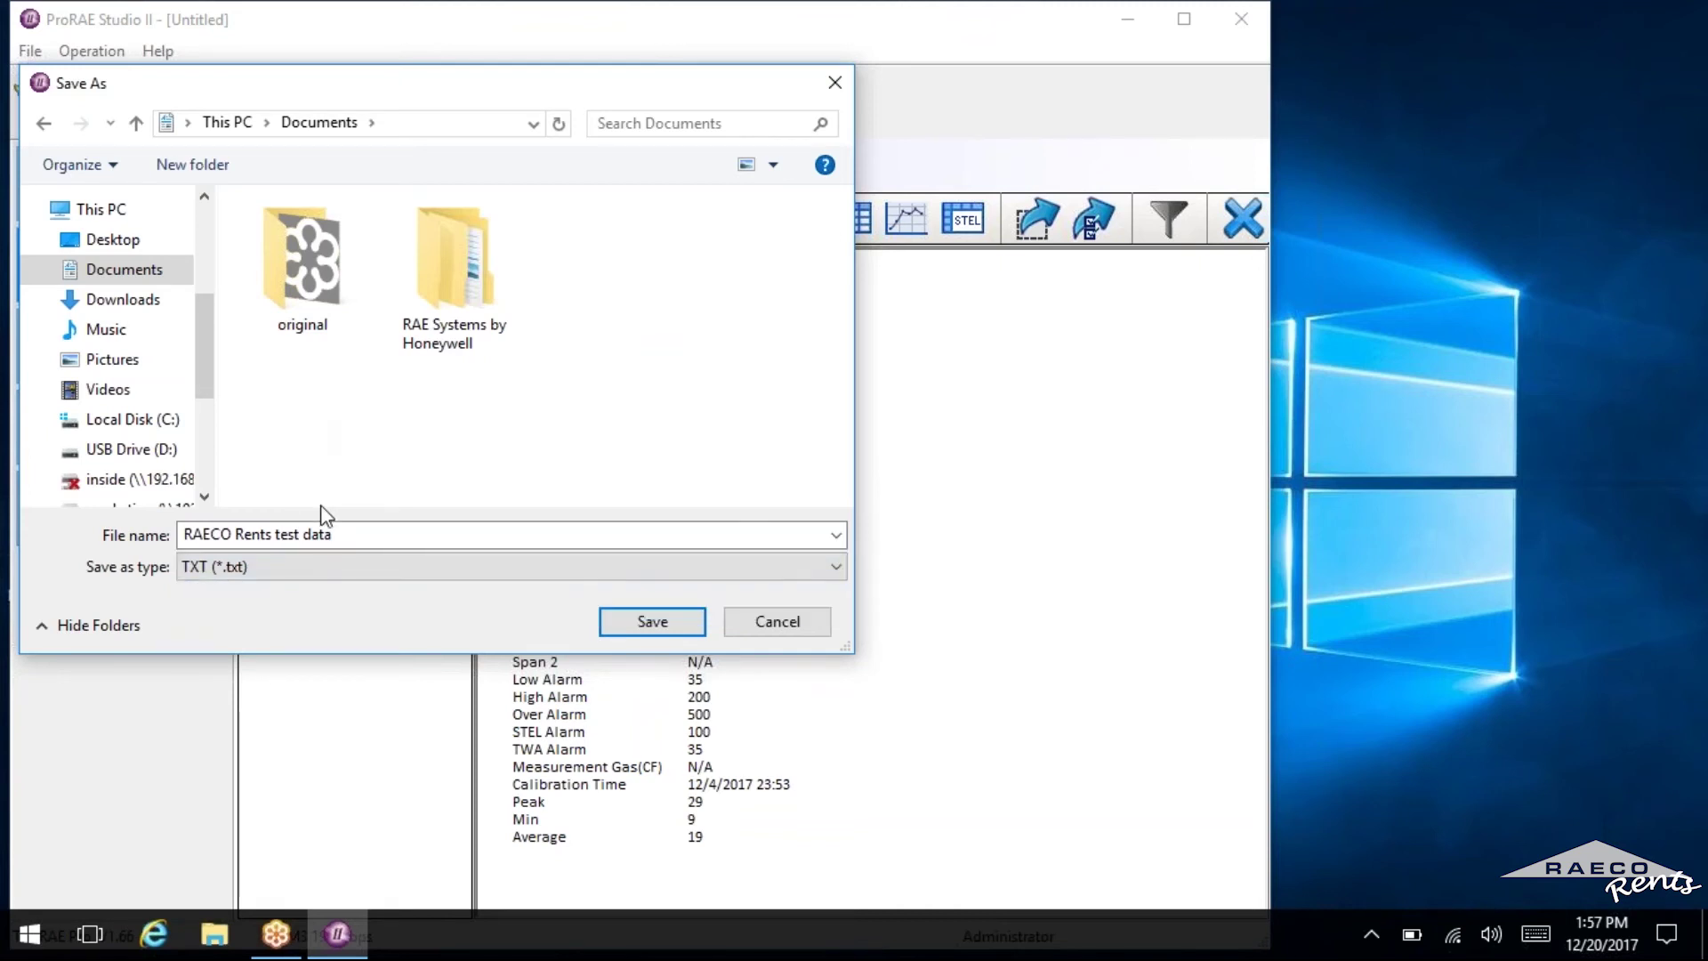
{"action": "left_click", "coordinate": [612, 629]}
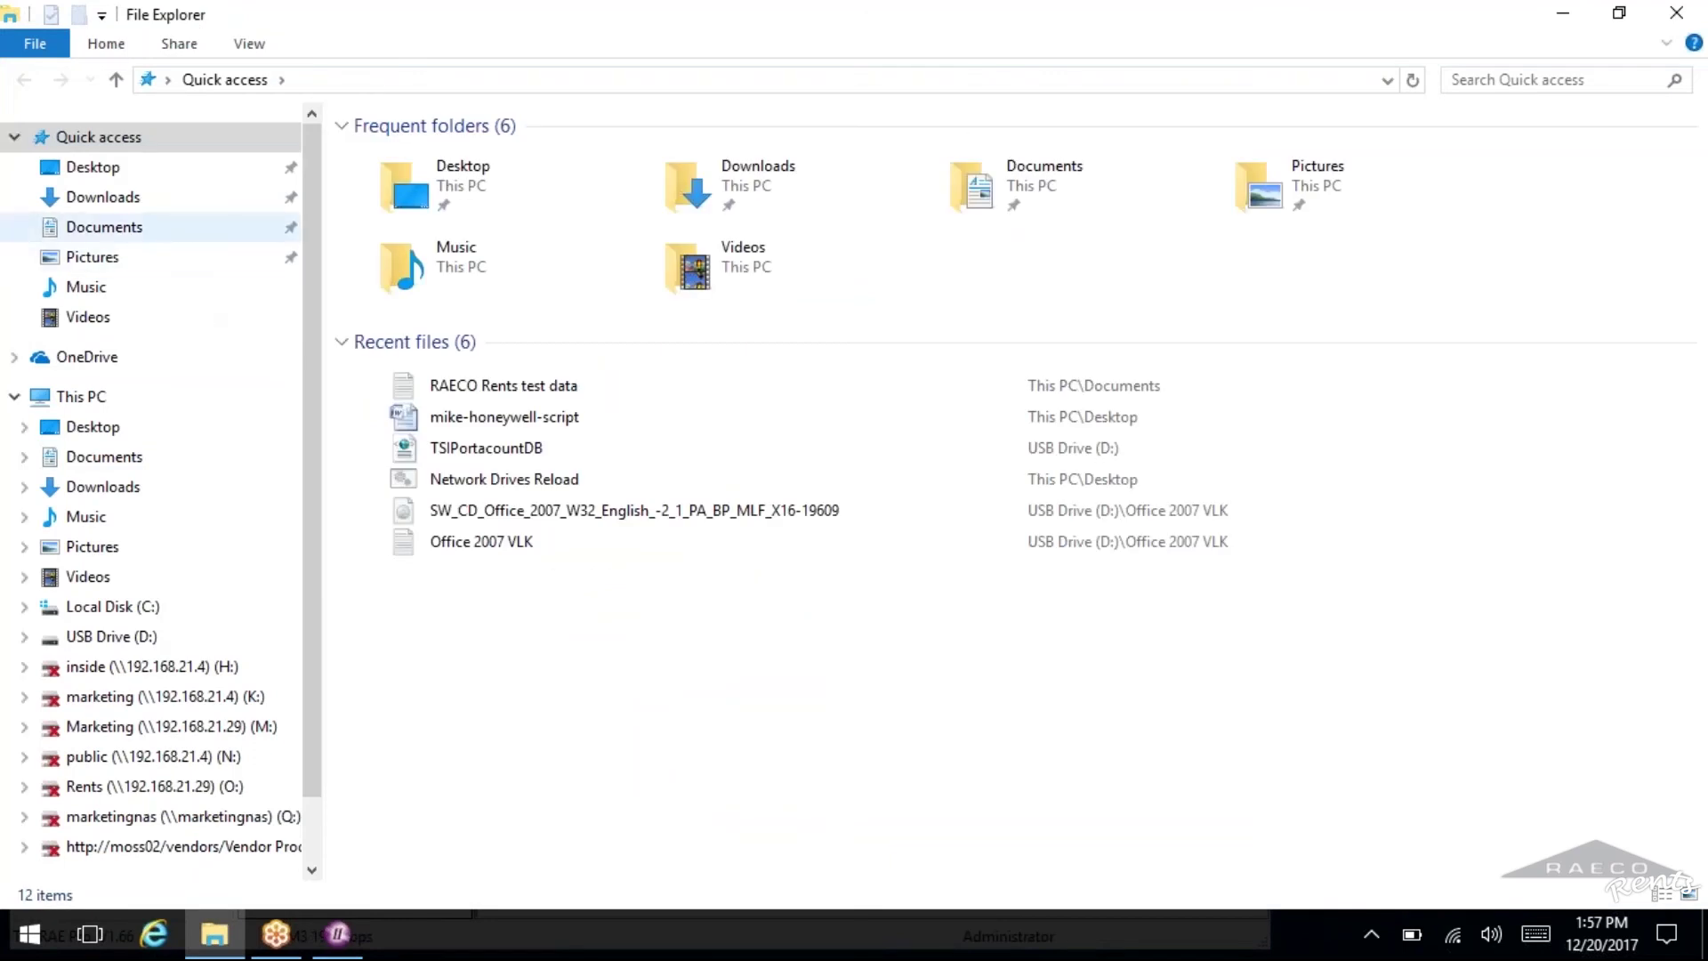
{"action": "left_click", "coordinate": [147, 233]}
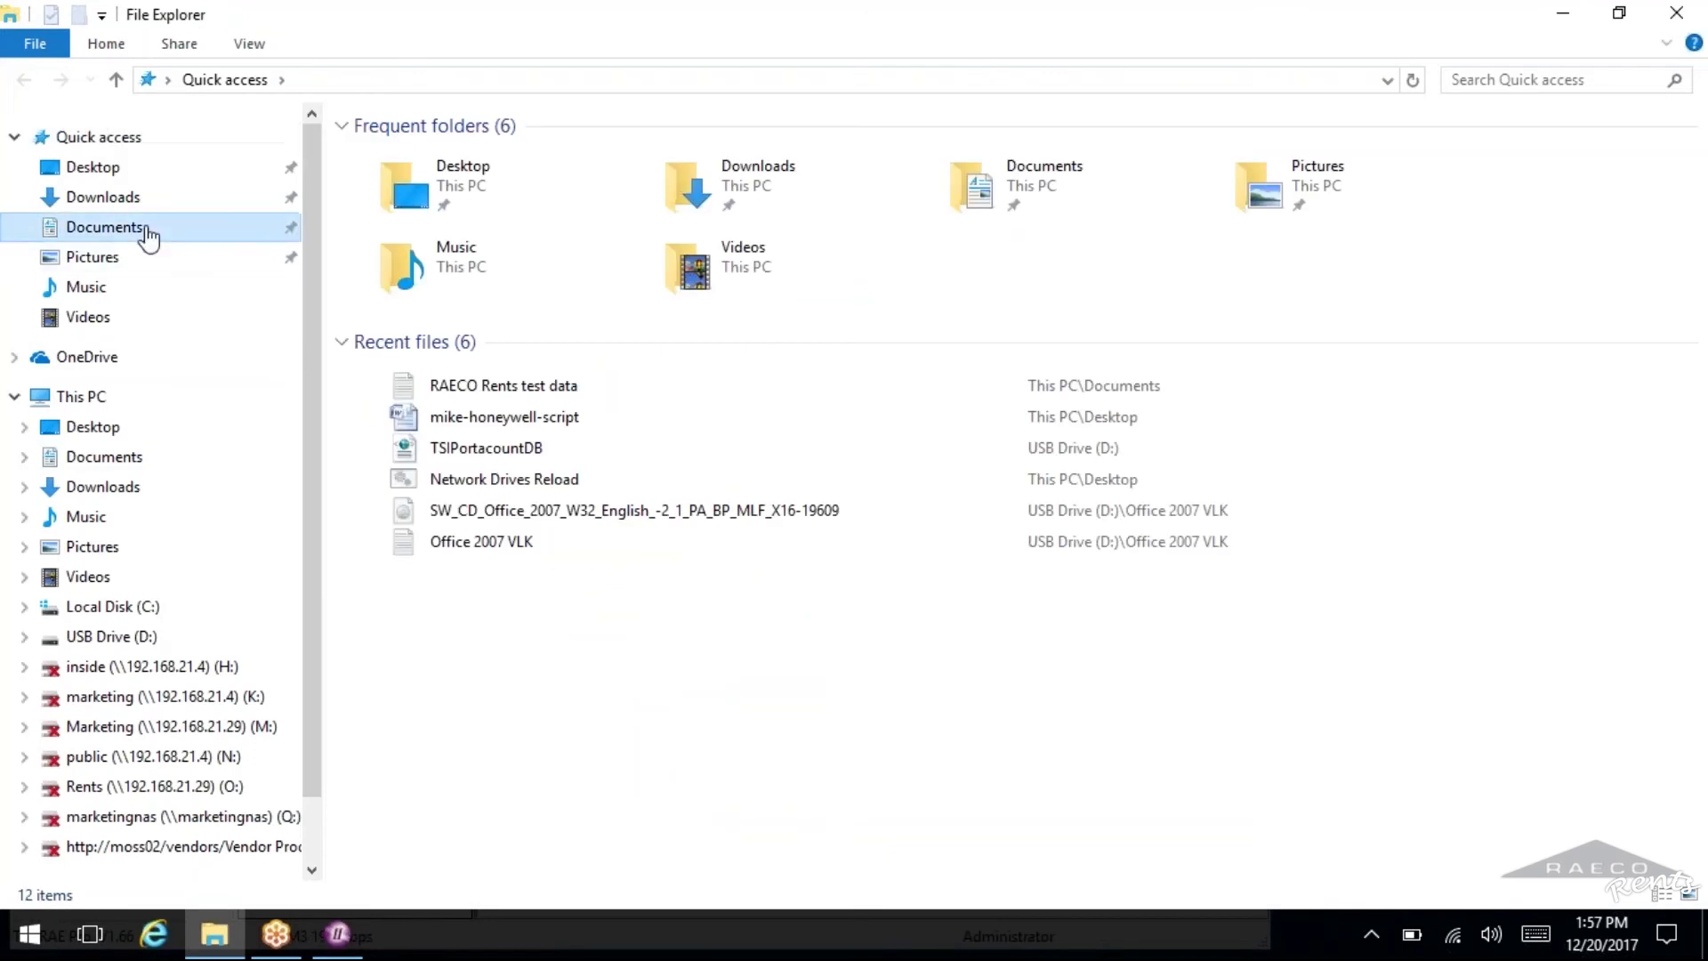
{"action": "left_click", "coordinate": [940, 230]}
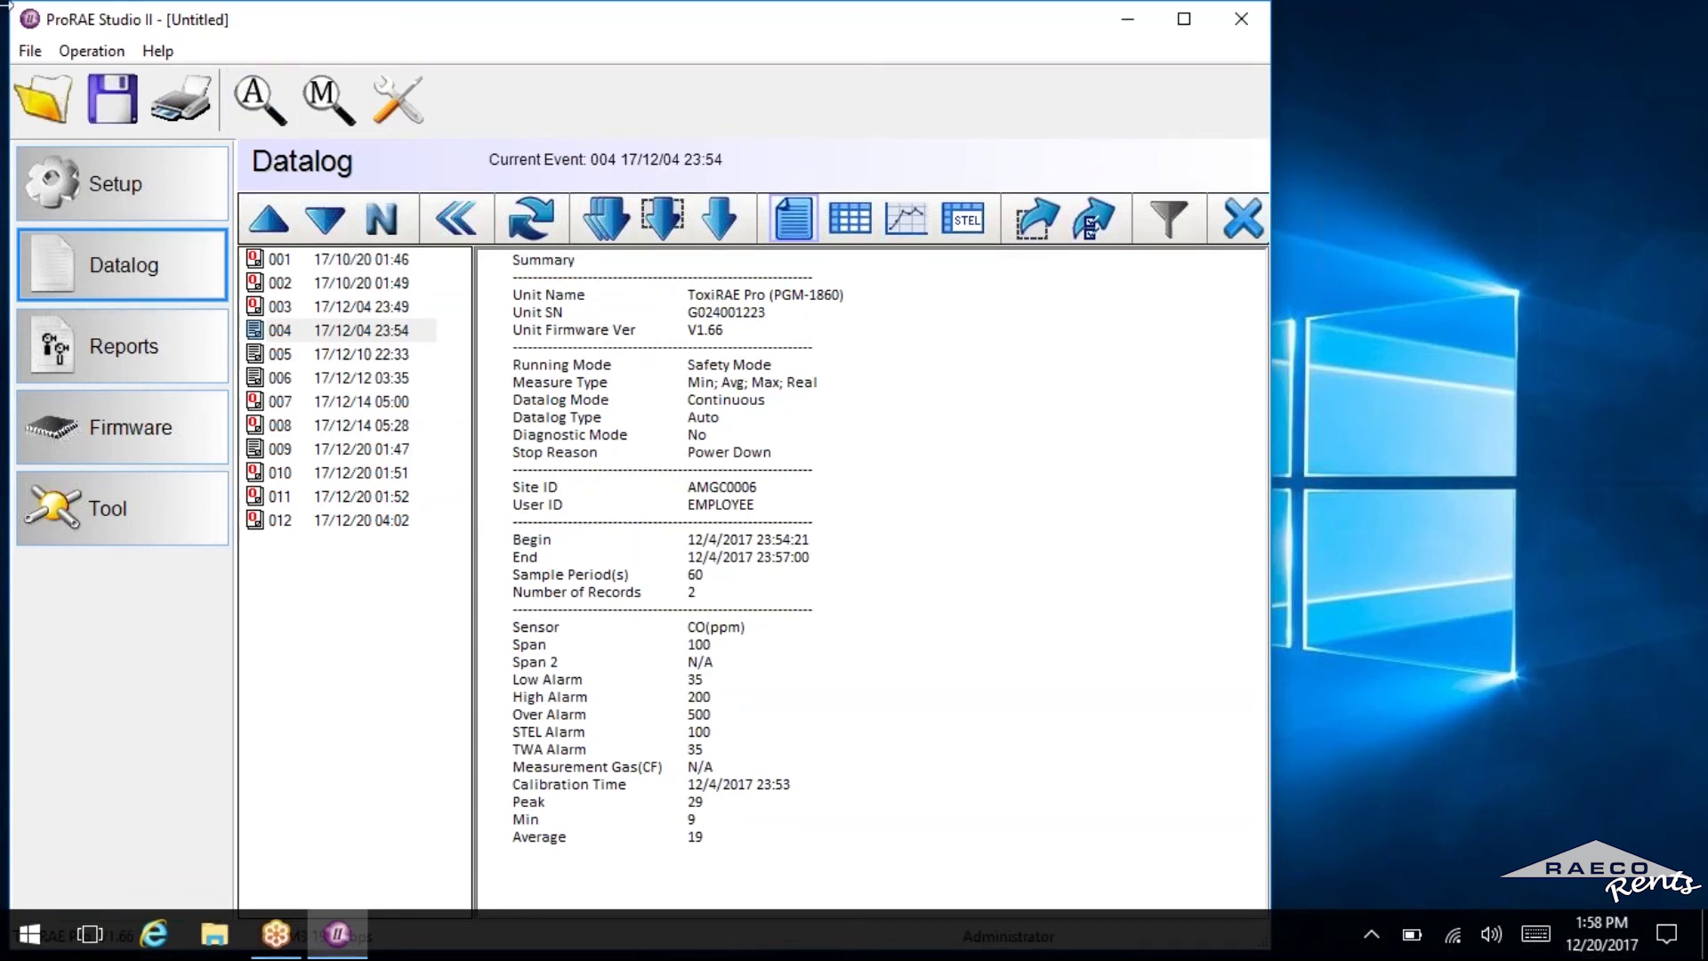
Save the datalog as the ProRAE Studio (*.prs) file 'RAECO Rents test data 2'.
{"action": "left_click", "coordinate": [29, 50]}
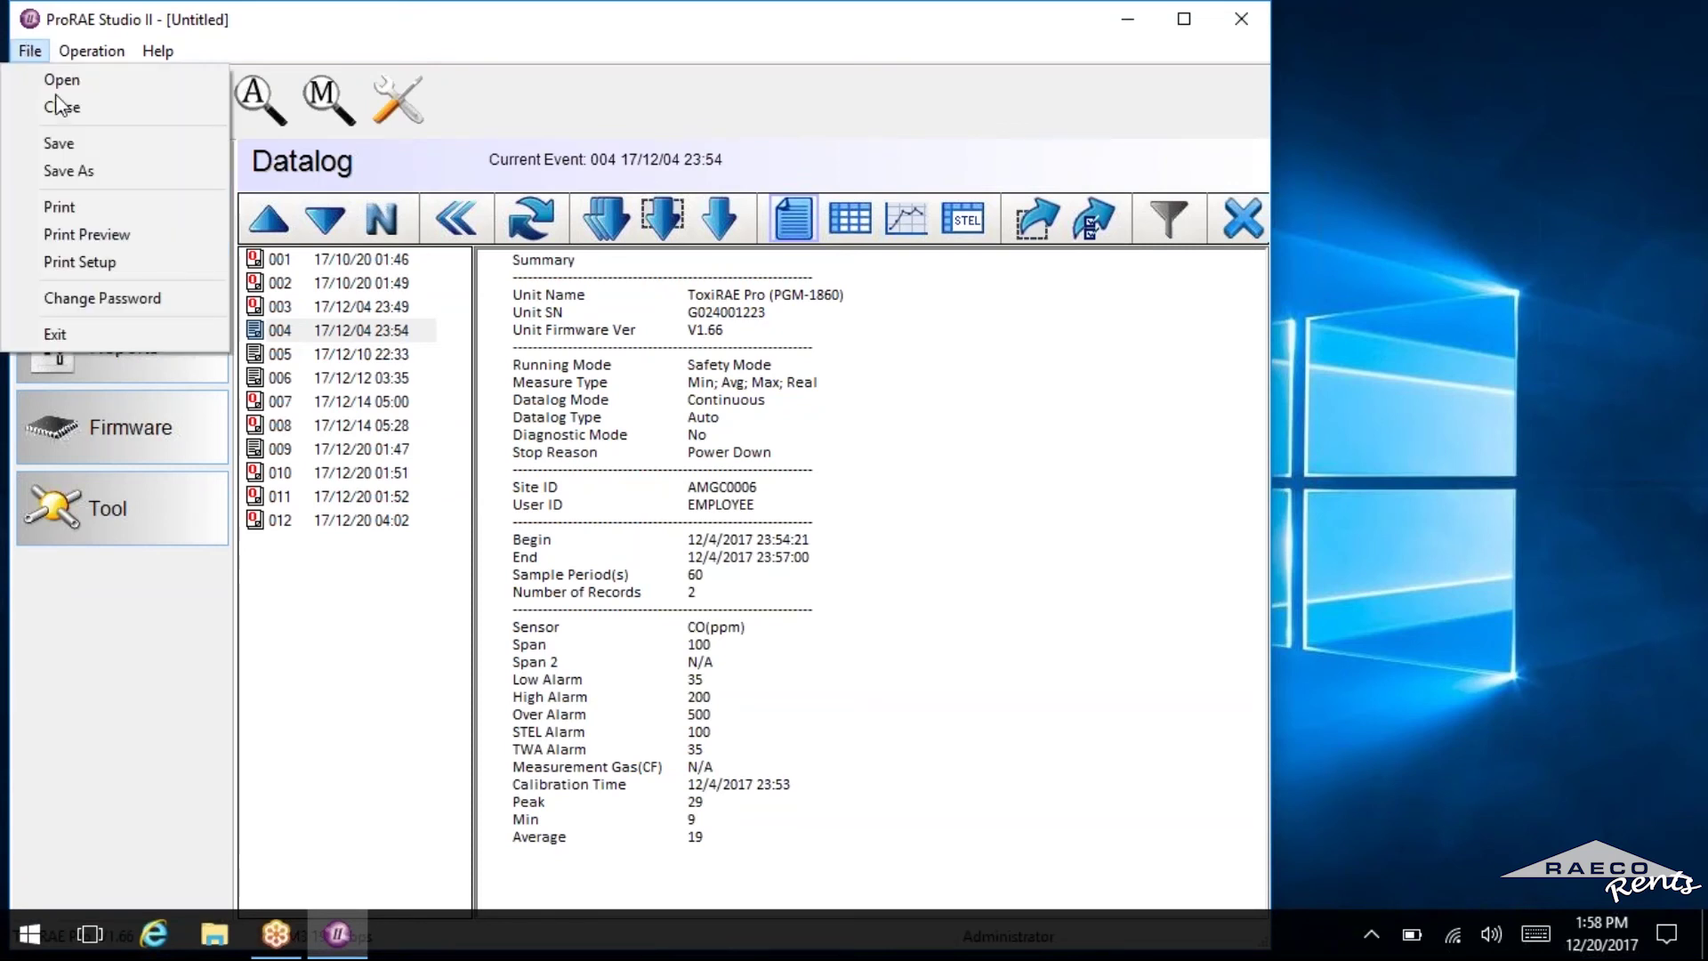
{"action": "left_click", "coordinate": [69, 170]}
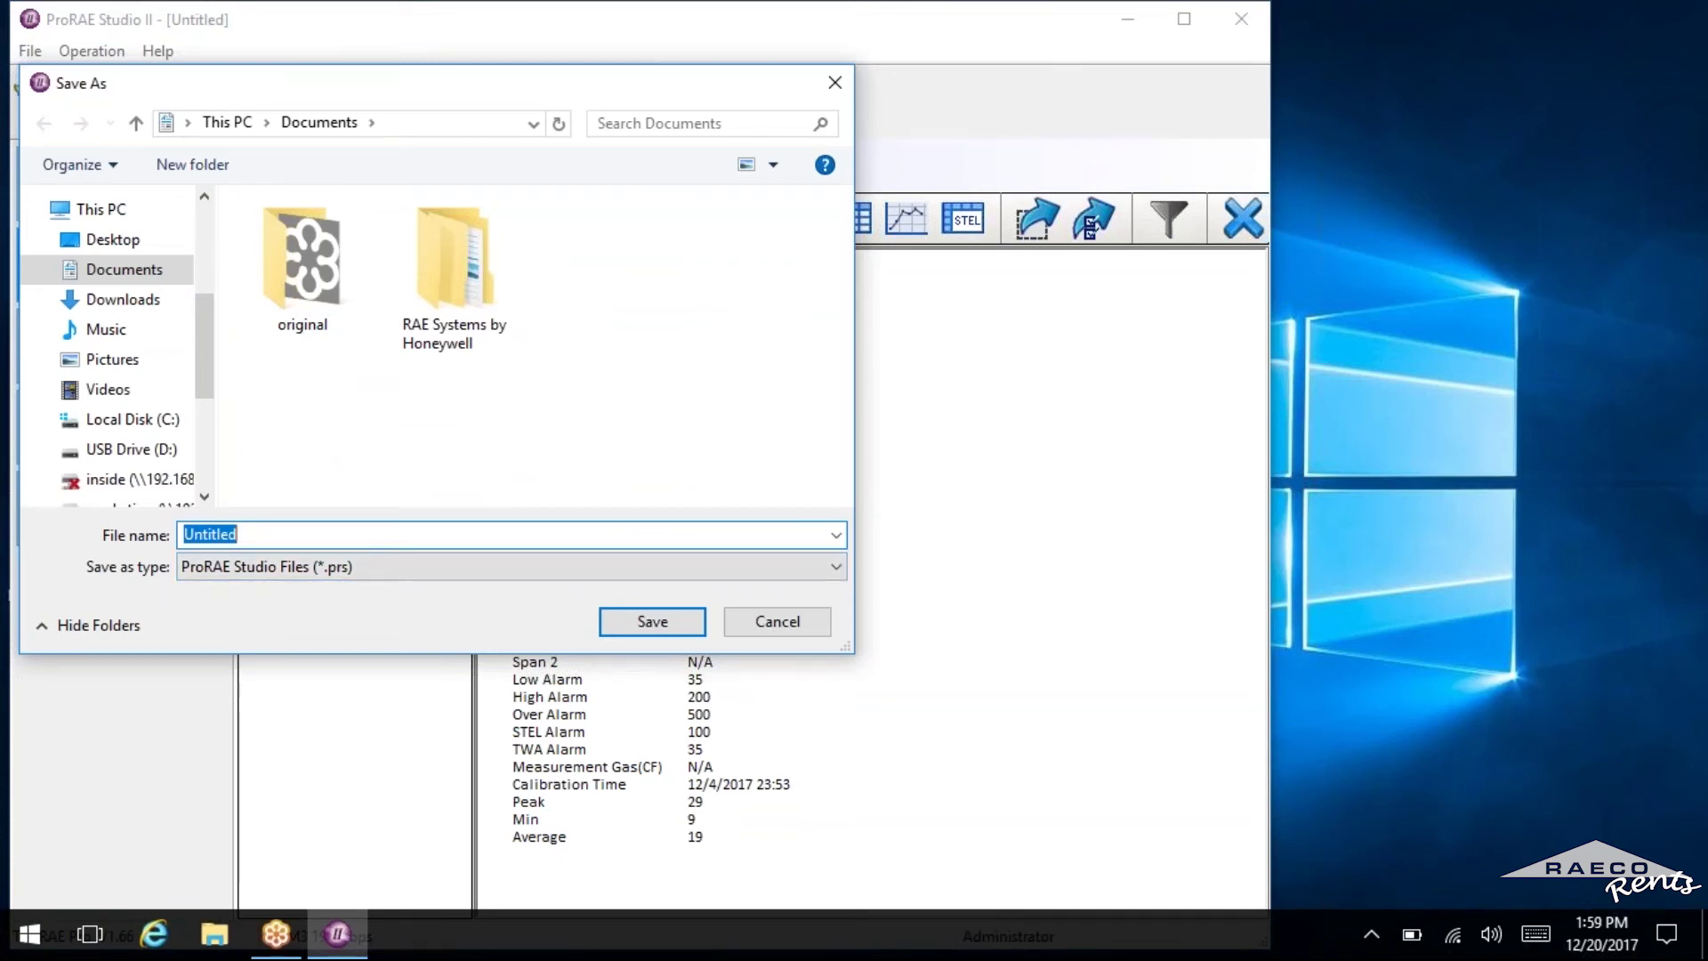
{"action": "type", "text": "RAECO Rents test data "}
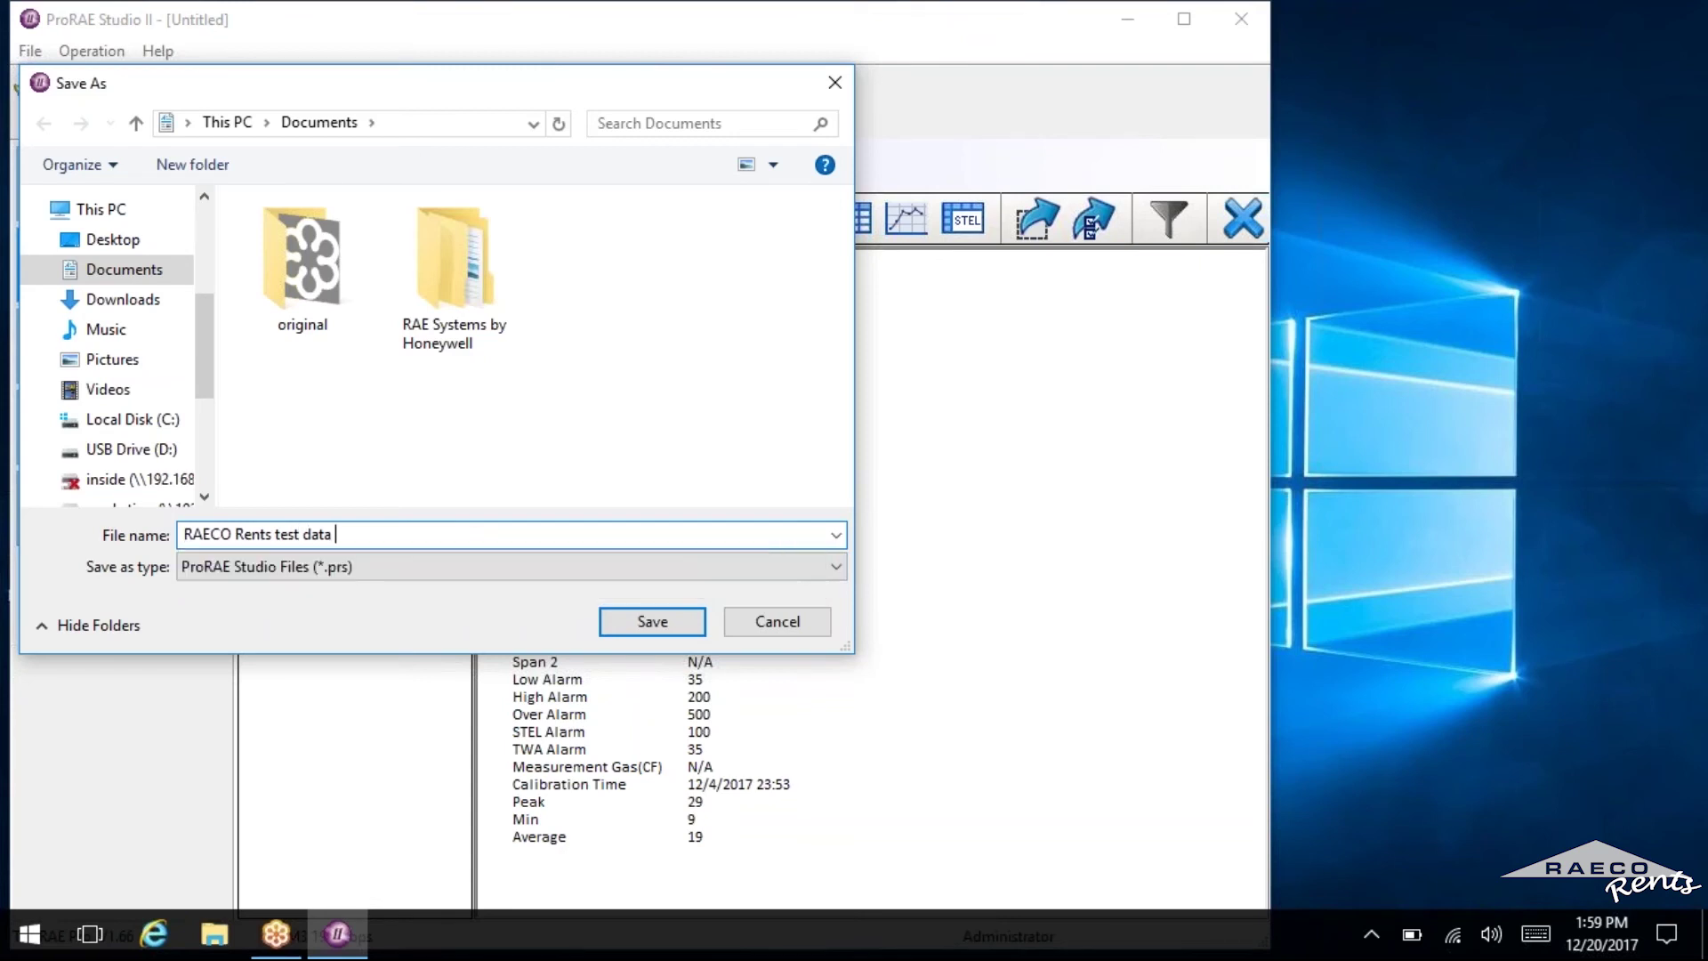
{"action": "type", "text": "2"}
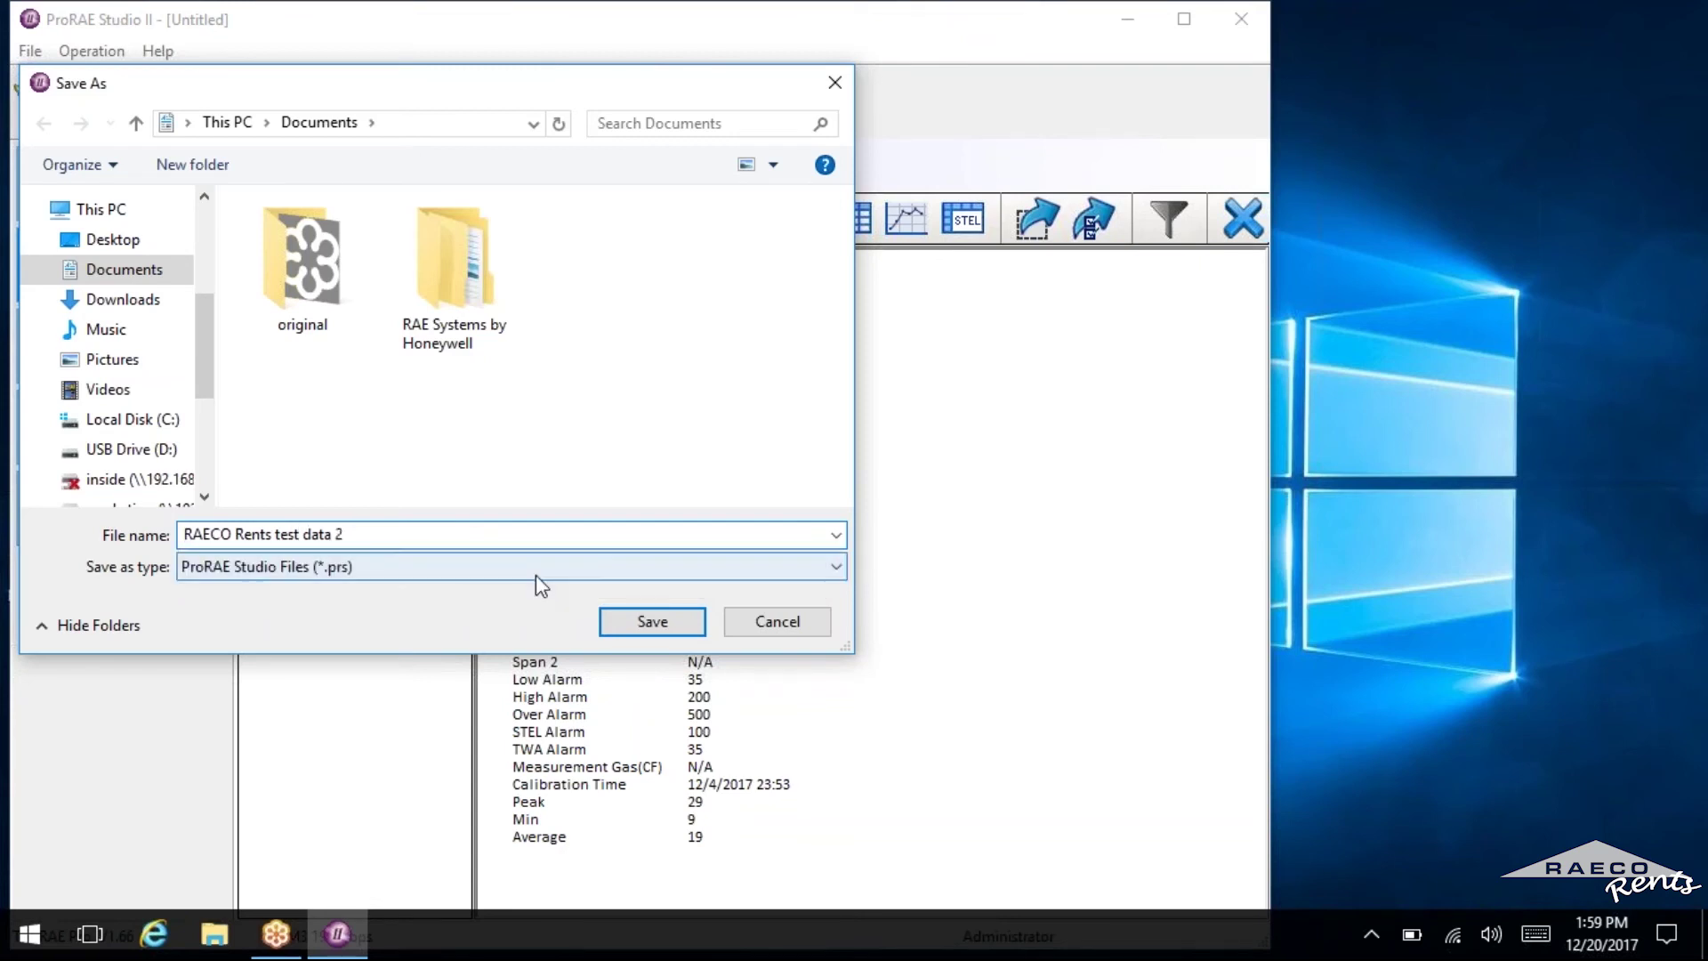
{"action": "left_click", "coordinate": [656, 624]}
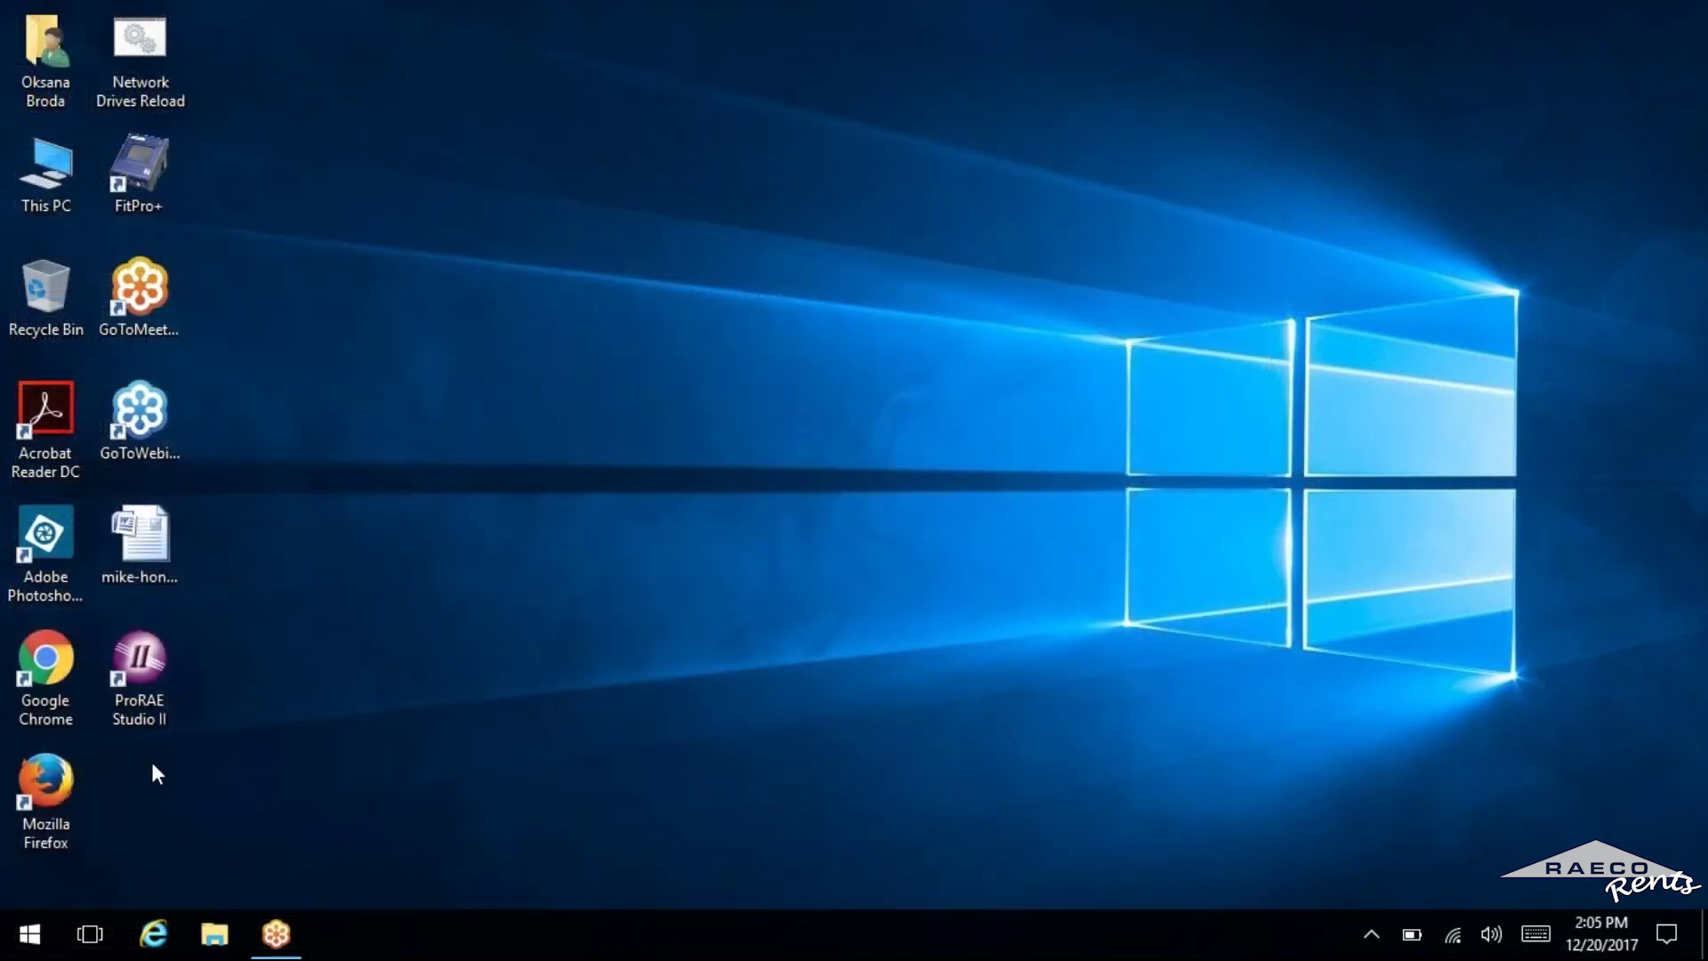
Relaunch ProRAE Studio II, log in as Administrator with the password, and close the update checker.
{"action": "left_click", "coordinate": [133, 698]}
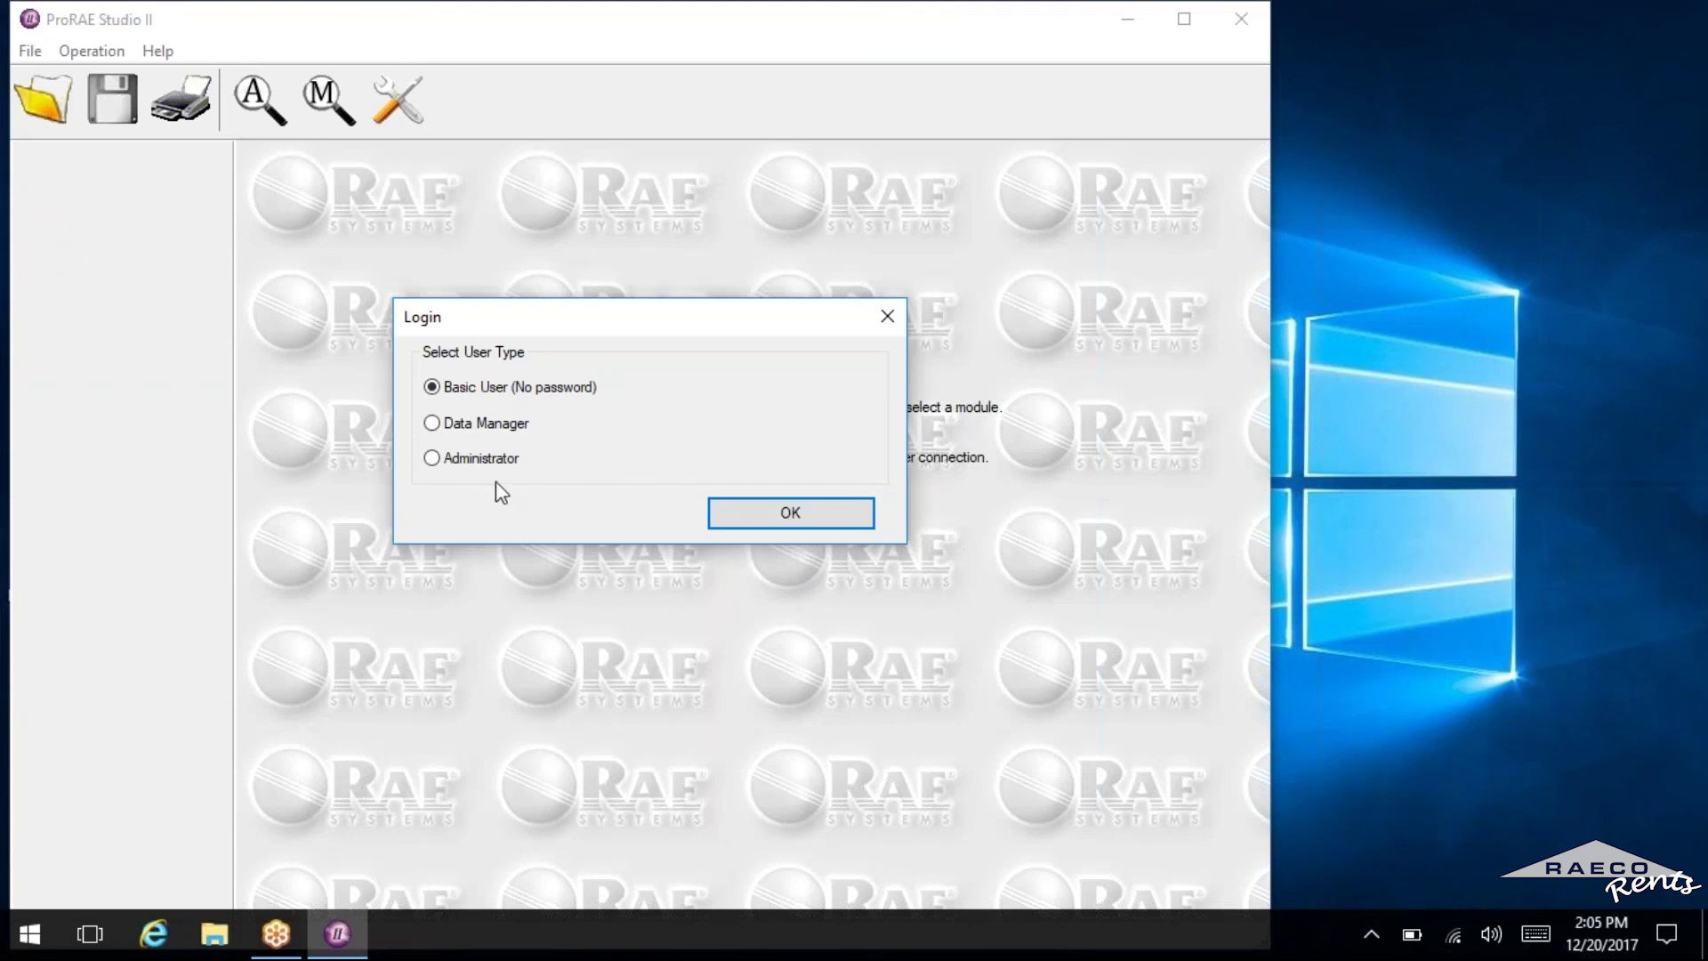
{"action": "left_click", "coordinate": [464, 457]}
{"action": "type", "text": "rae"}
{"action": "key", "text": "Return"}
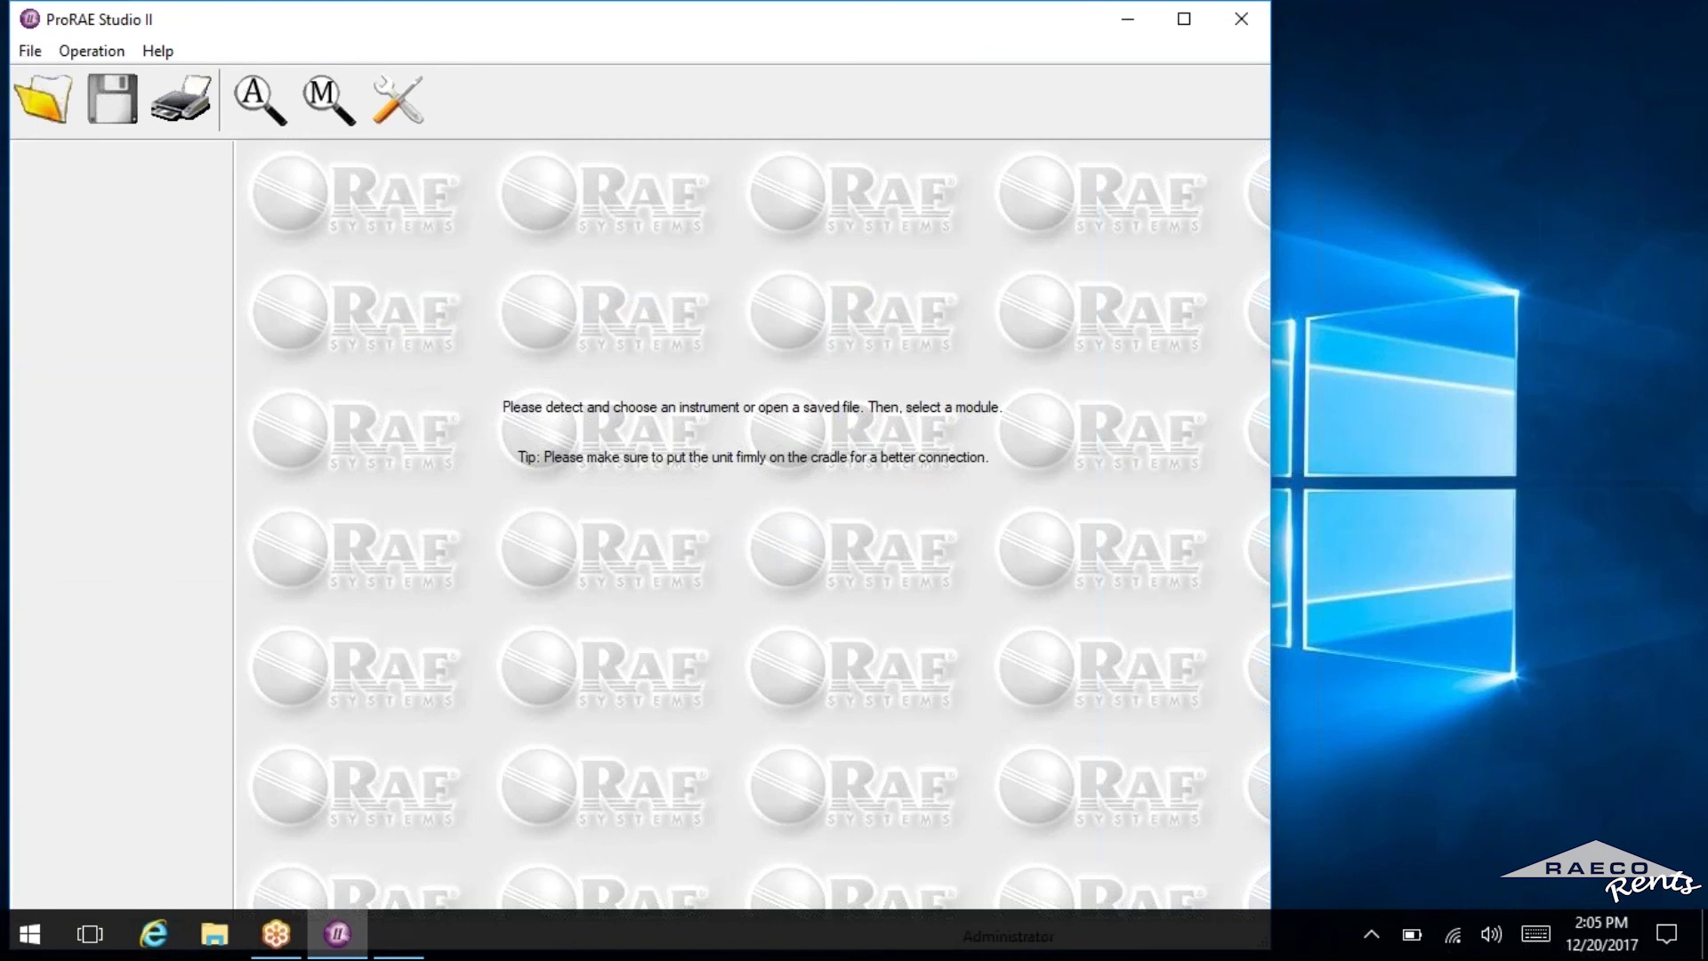
{"action": "left_click", "coordinate": [31, 50]}
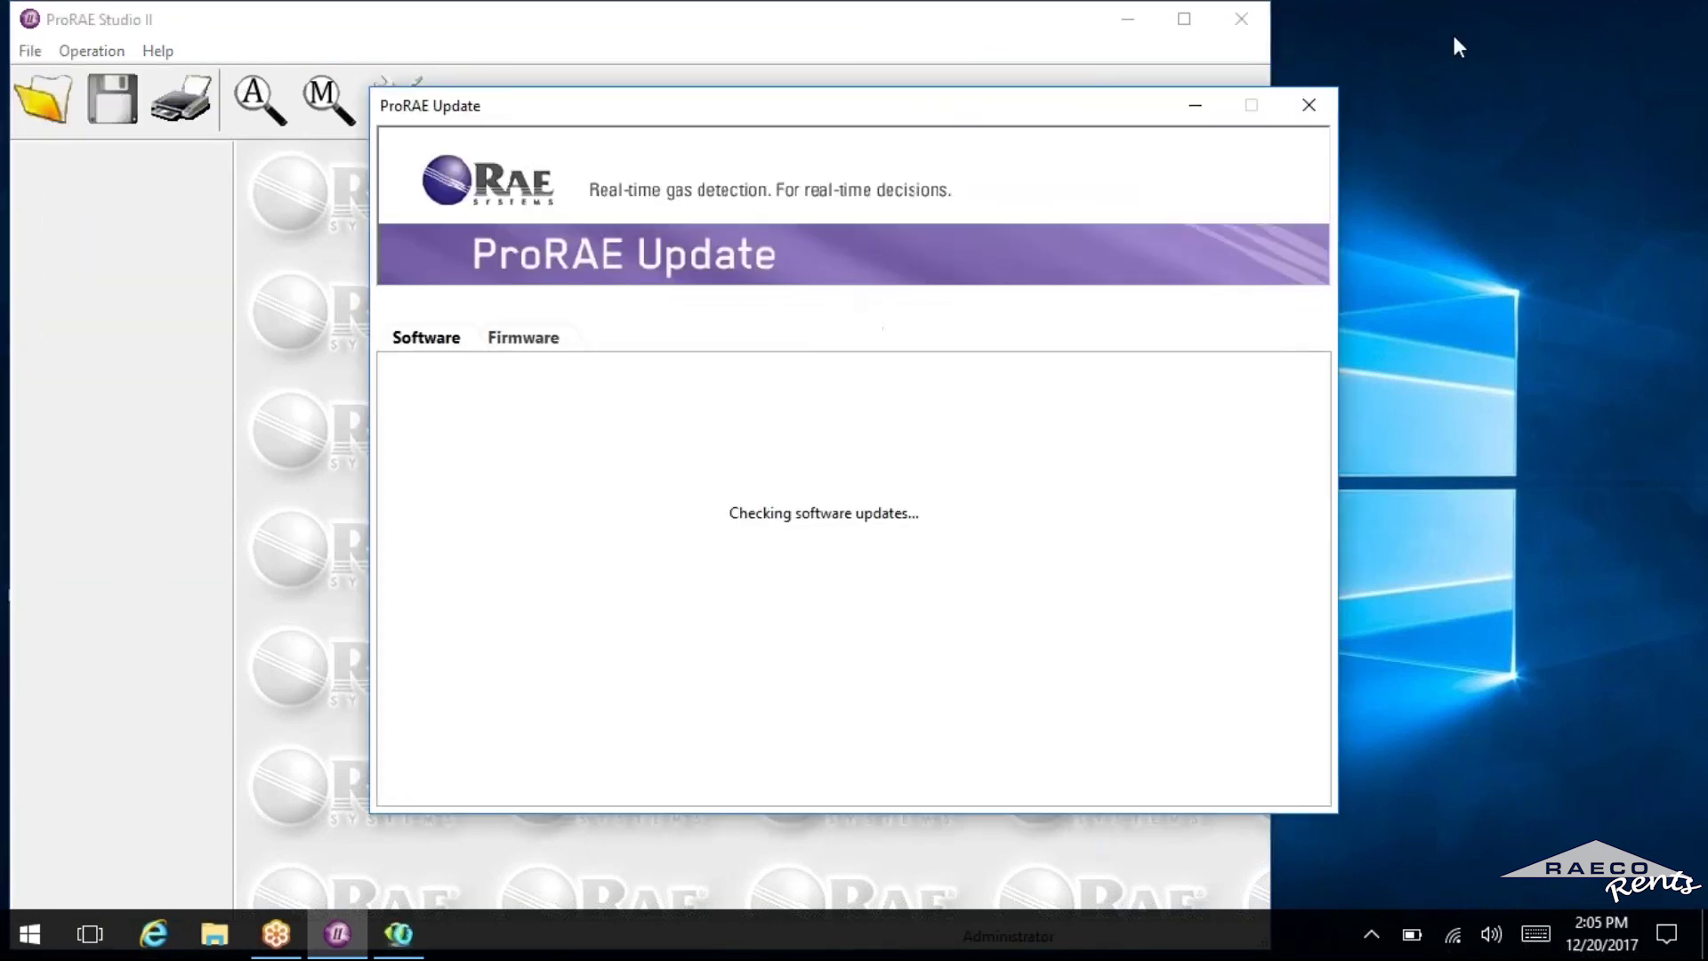
{"action": "left_click", "coordinate": [1313, 103]}
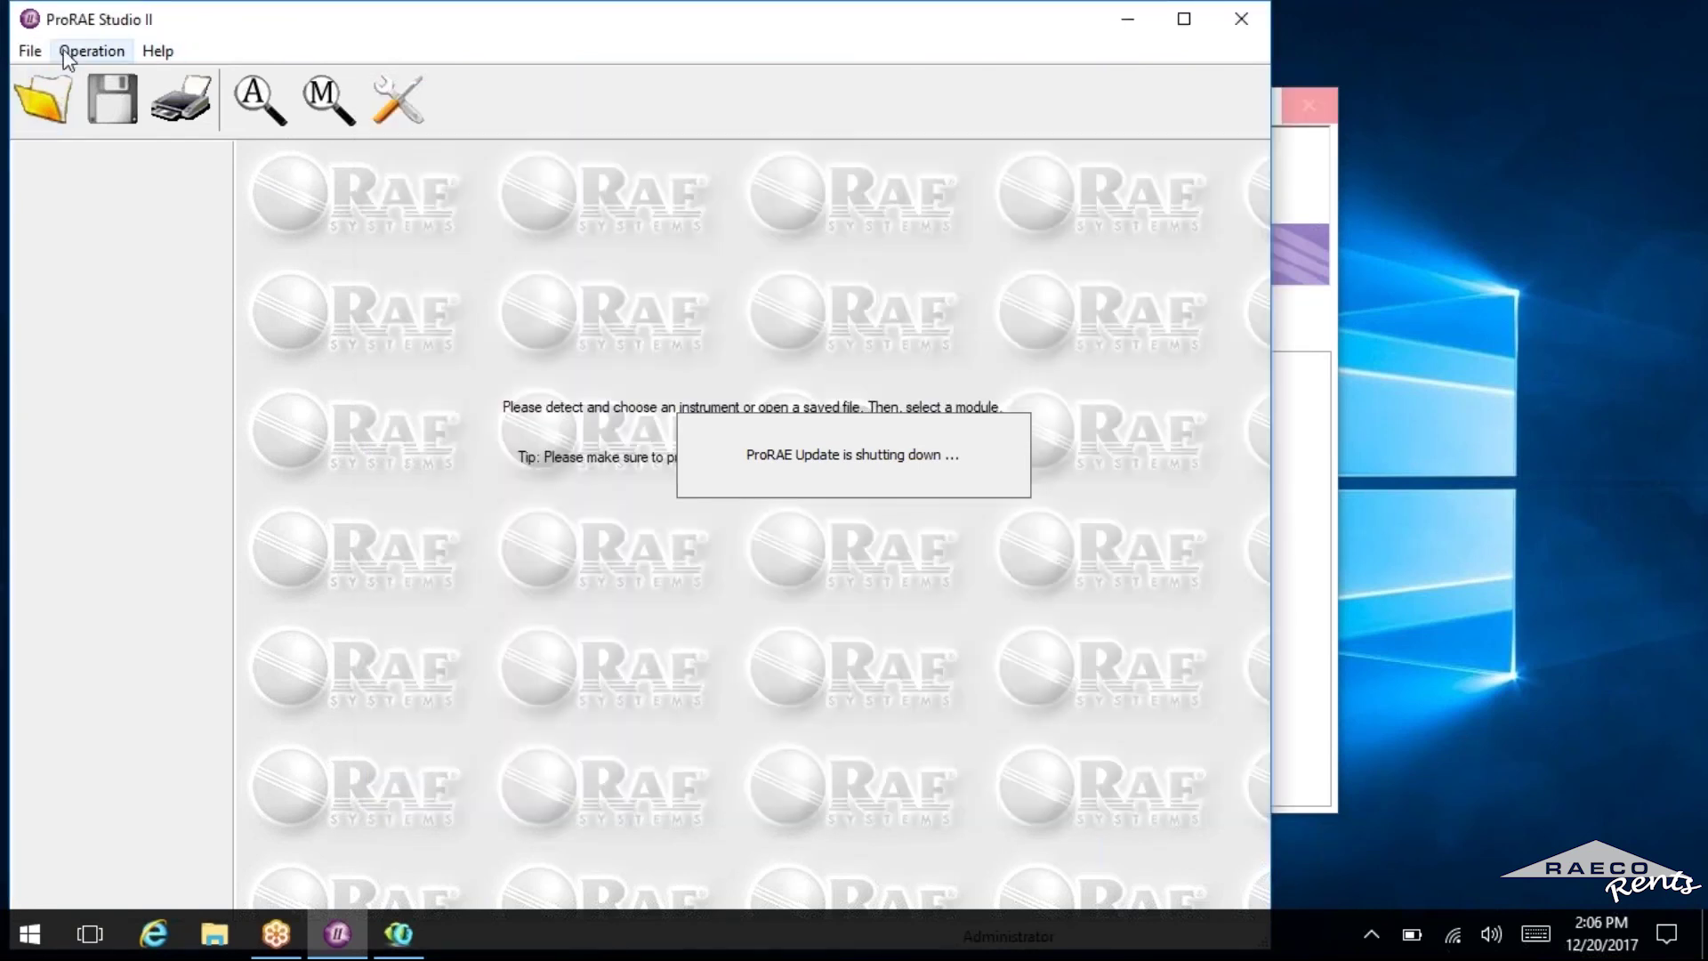
Open RAECO Rents test data 2.prs and set the ToxiRAE Pro on COM3 as its device location.
{"action": "left_click", "coordinate": [32, 51]}
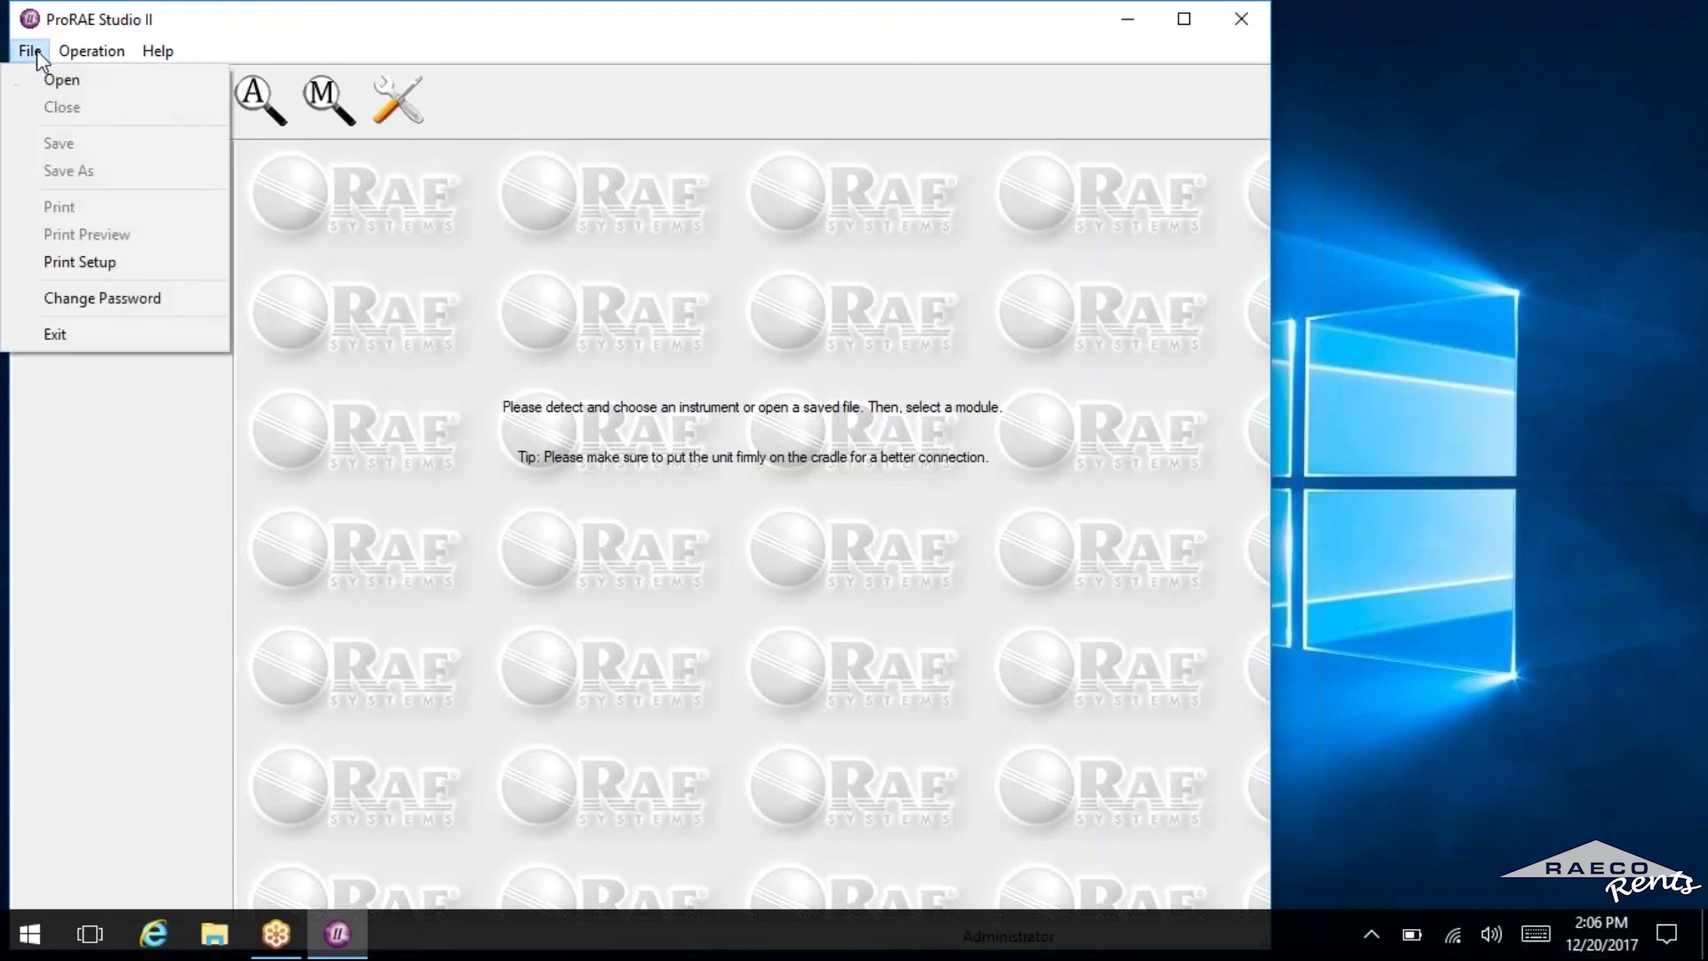
{"action": "left_click", "coordinate": [42, 78]}
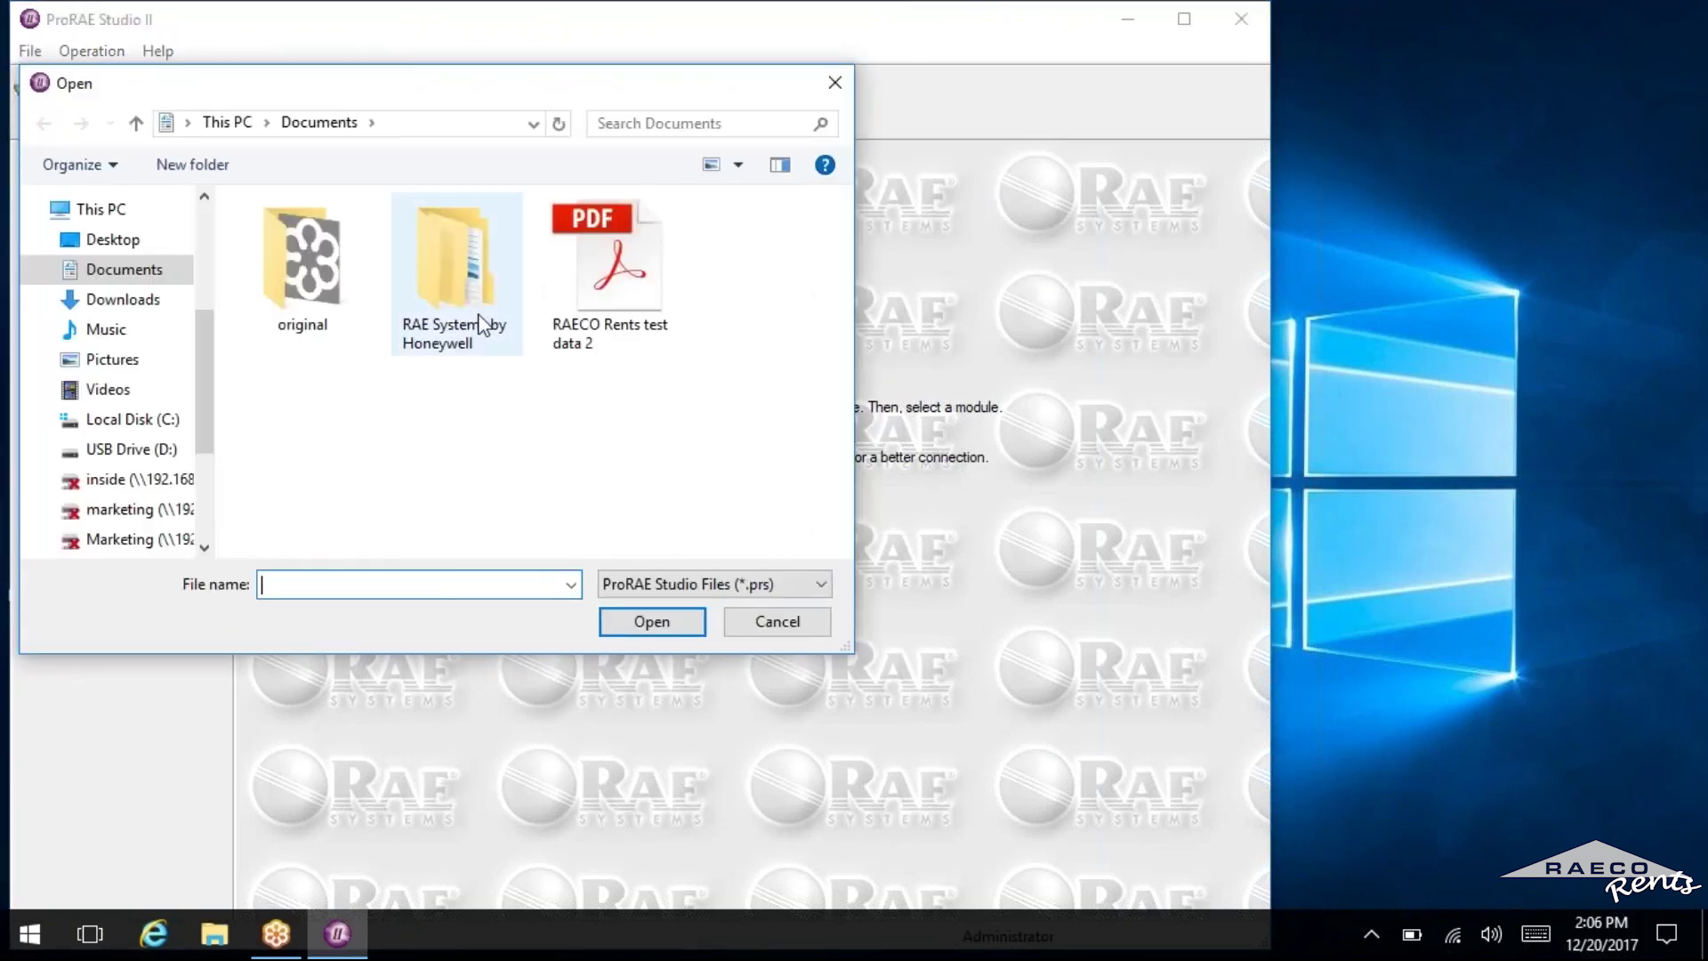
{"action": "left_click", "coordinate": [620, 239]}
{"action": "left_click", "coordinate": [638, 622]}
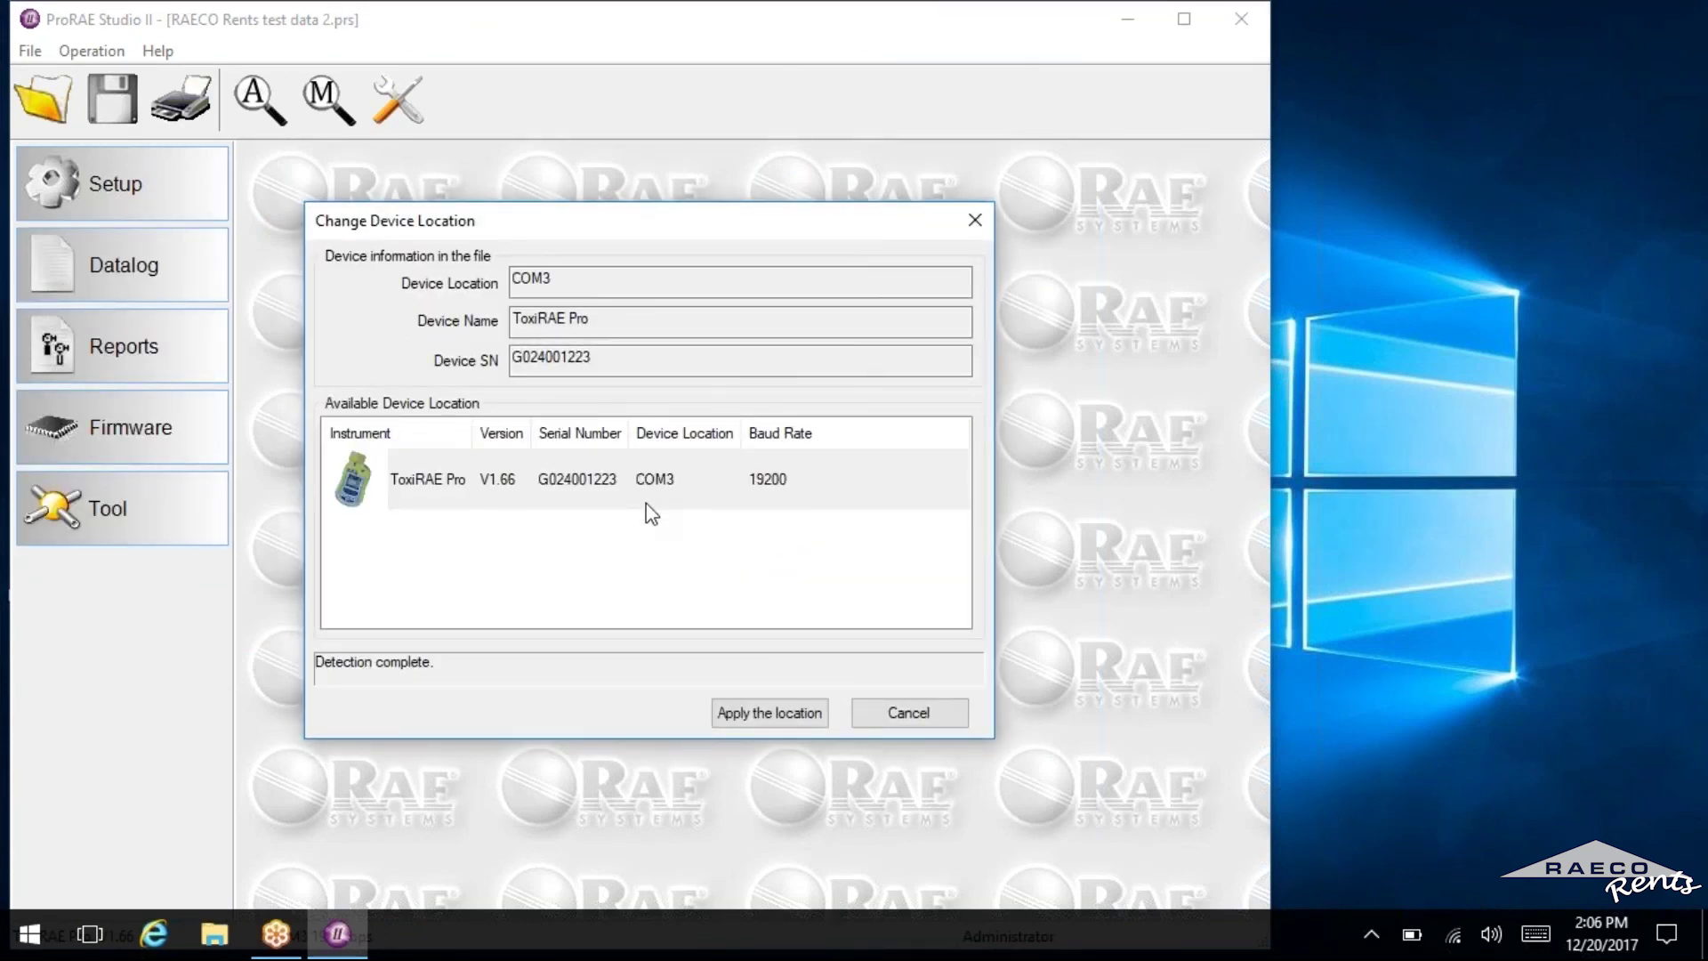
{"action": "double_click", "coordinate": [641, 484]}
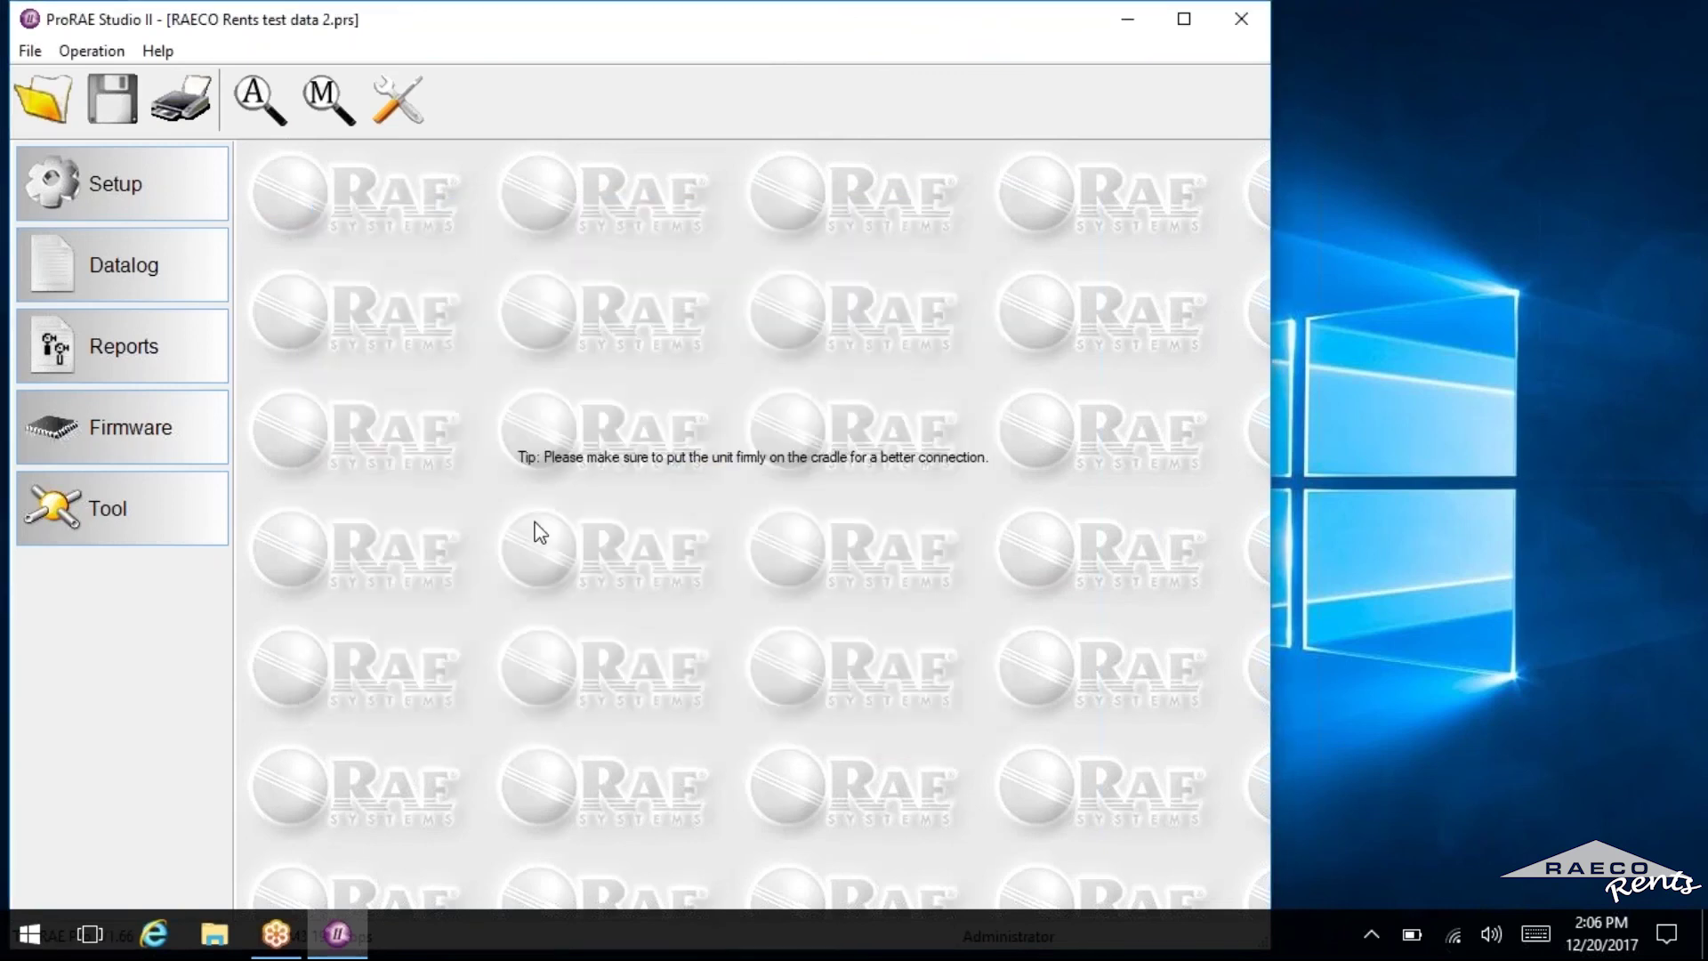
Show the reopened Datalog and review events 004 and 009 (3 CO records, peak 0).
{"action": "left_click", "coordinate": [178, 283]}
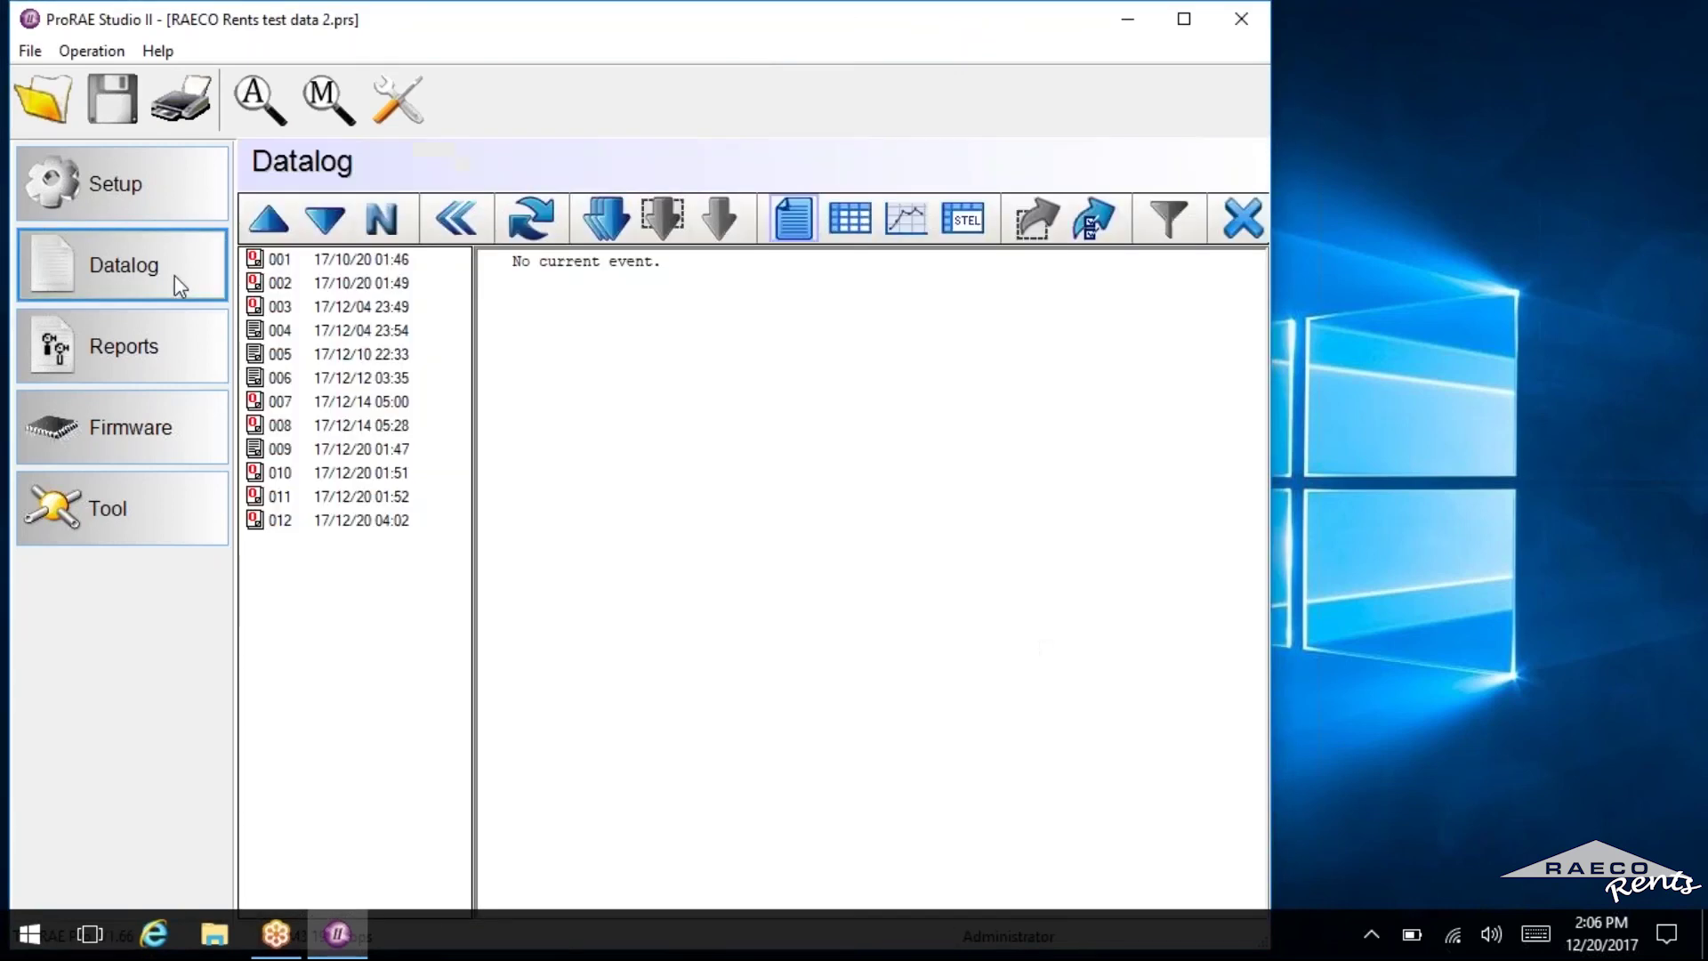
{"action": "left_click", "coordinate": [324, 331]}
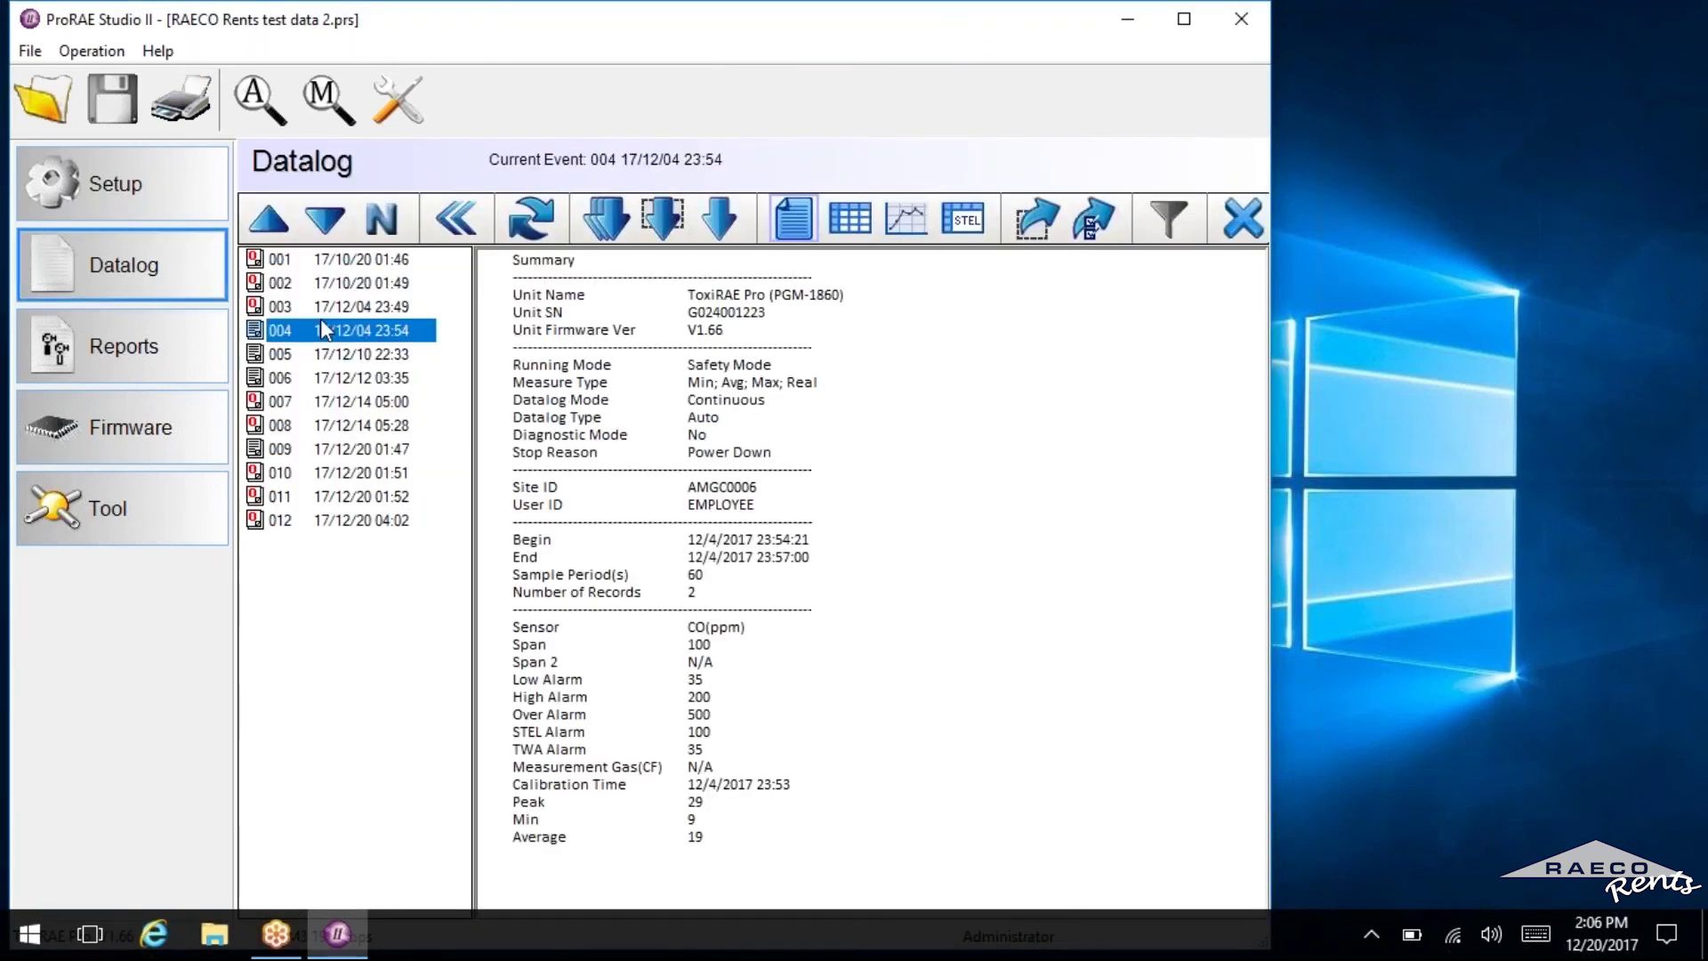
{"action": "left_click", "coordinate": [364, 449]}
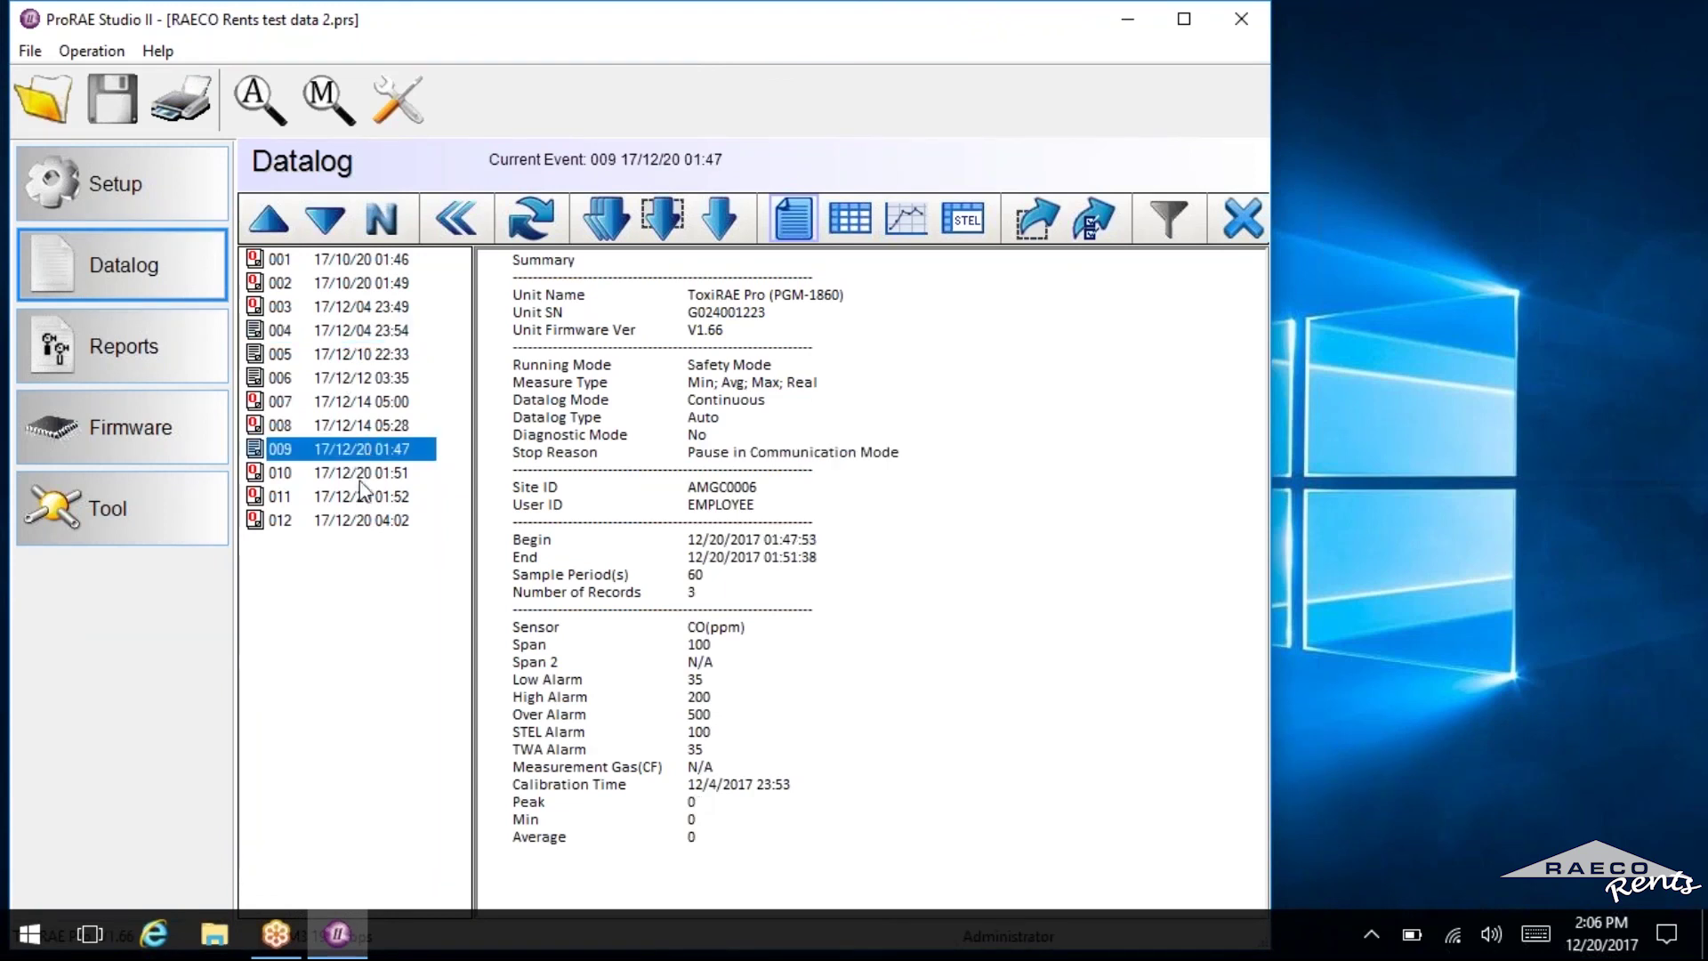
{"action": "left_click", "coordinate": [345, 534]}
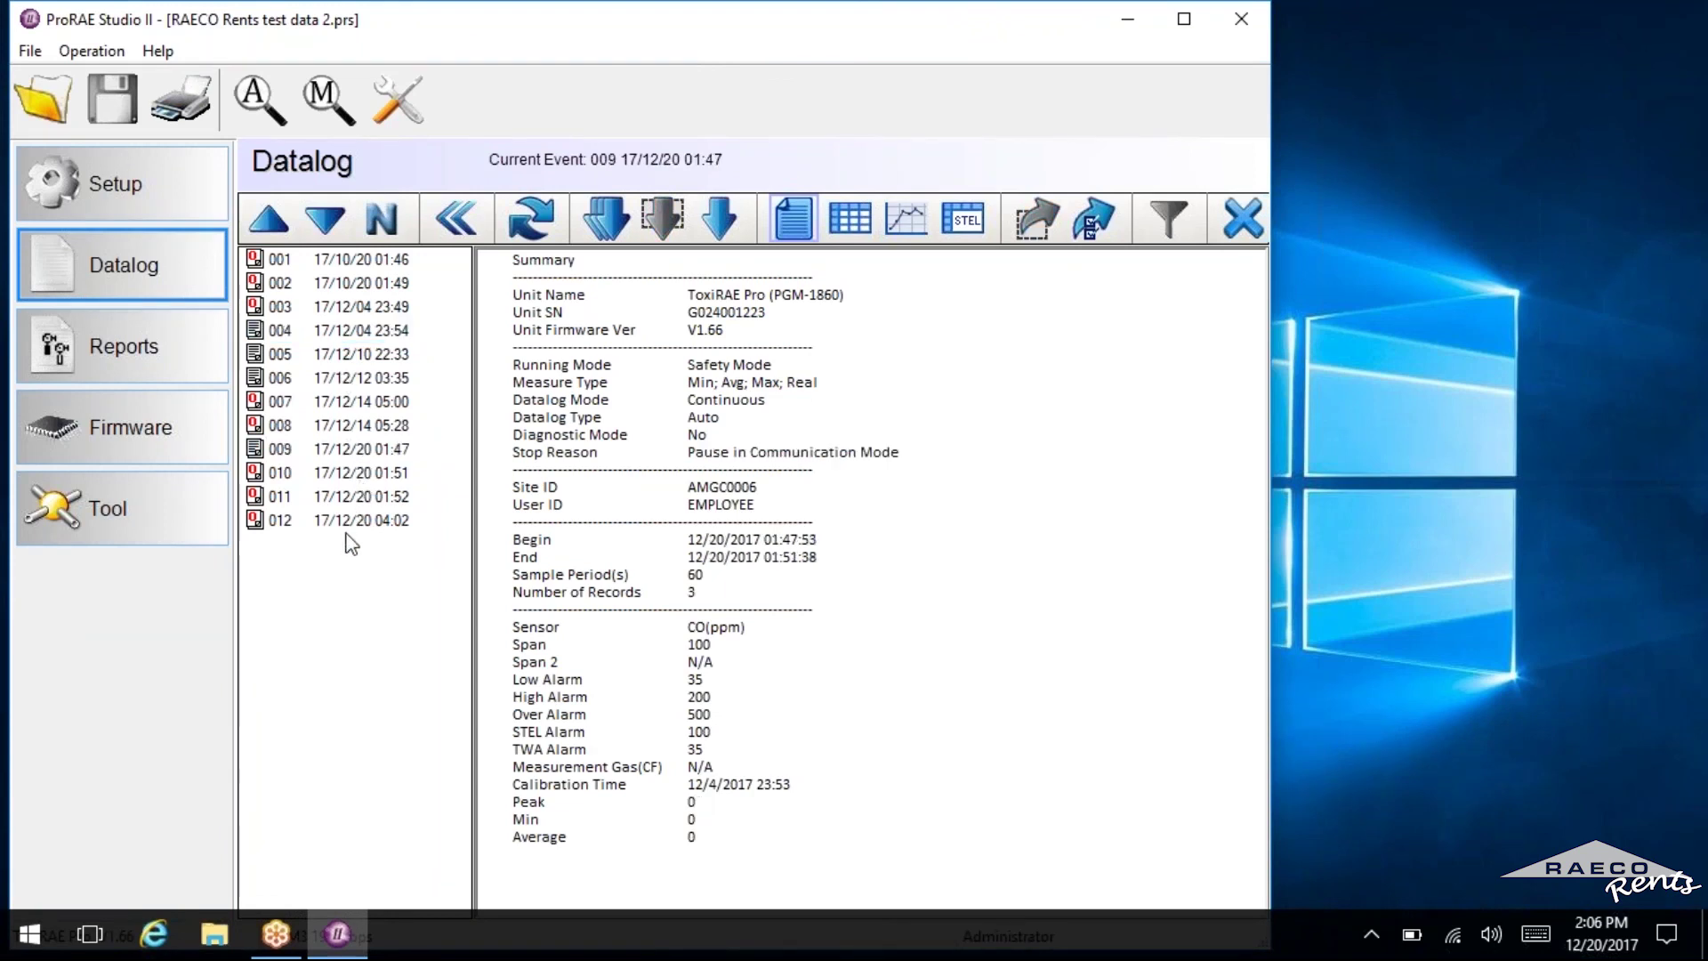
{"action": "left_click", "coordinate": [359, 446]}
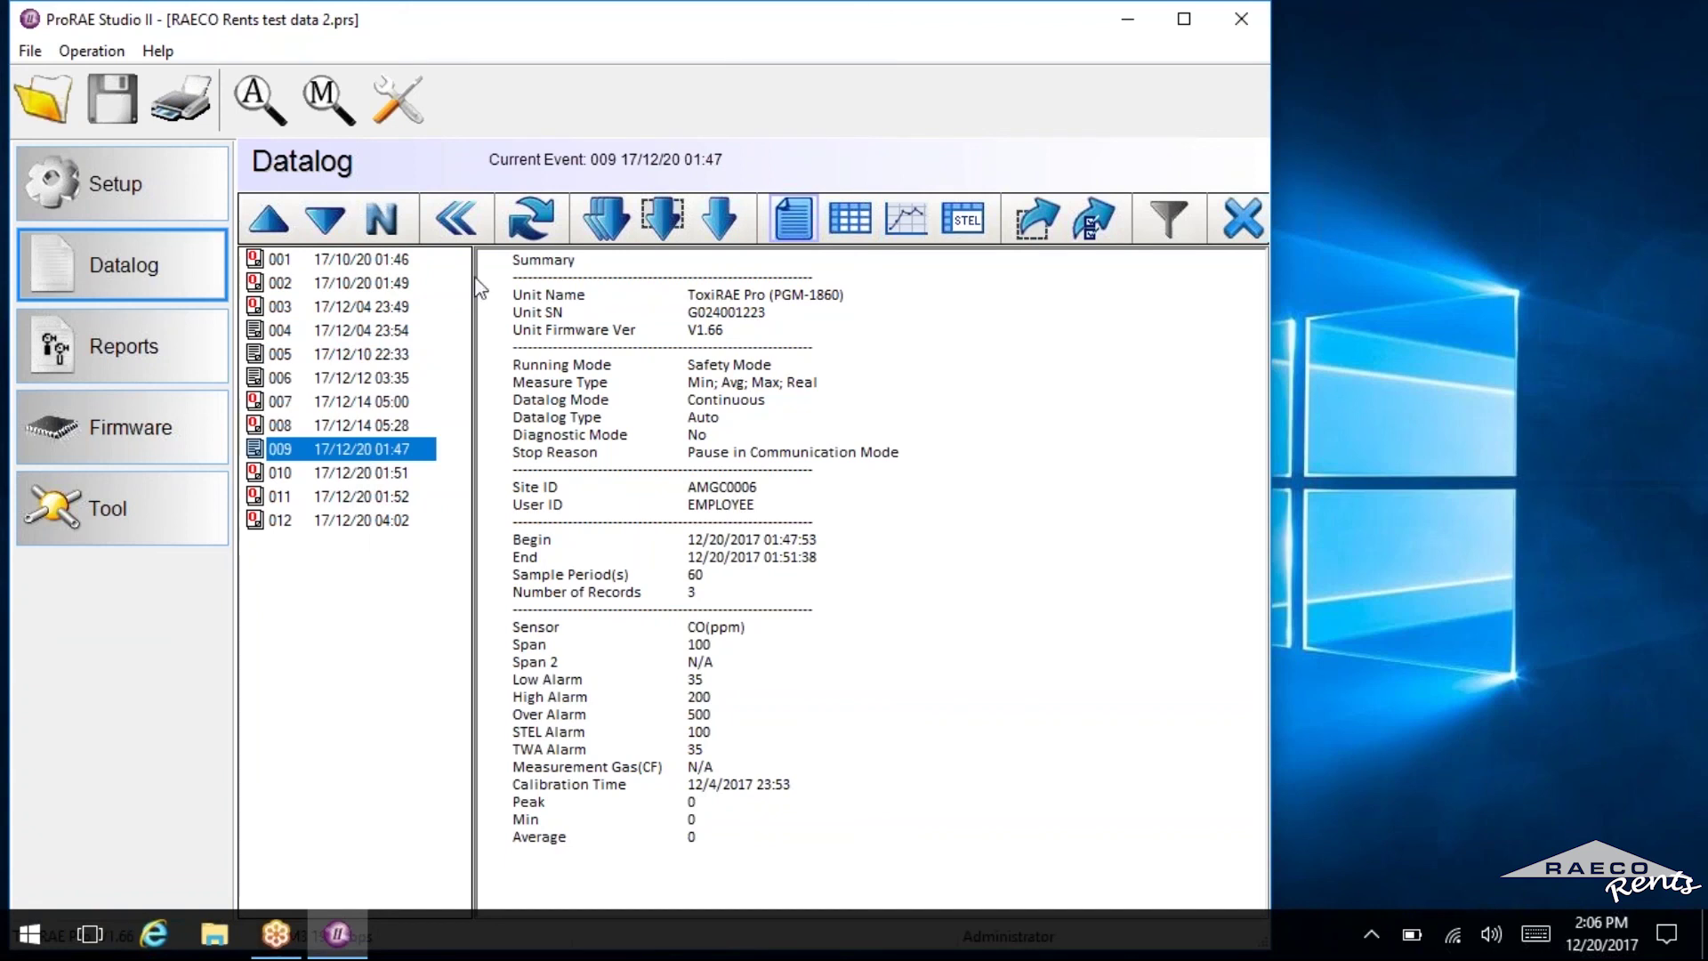
{"action": "left_click", "coordinate": [30, 51]}
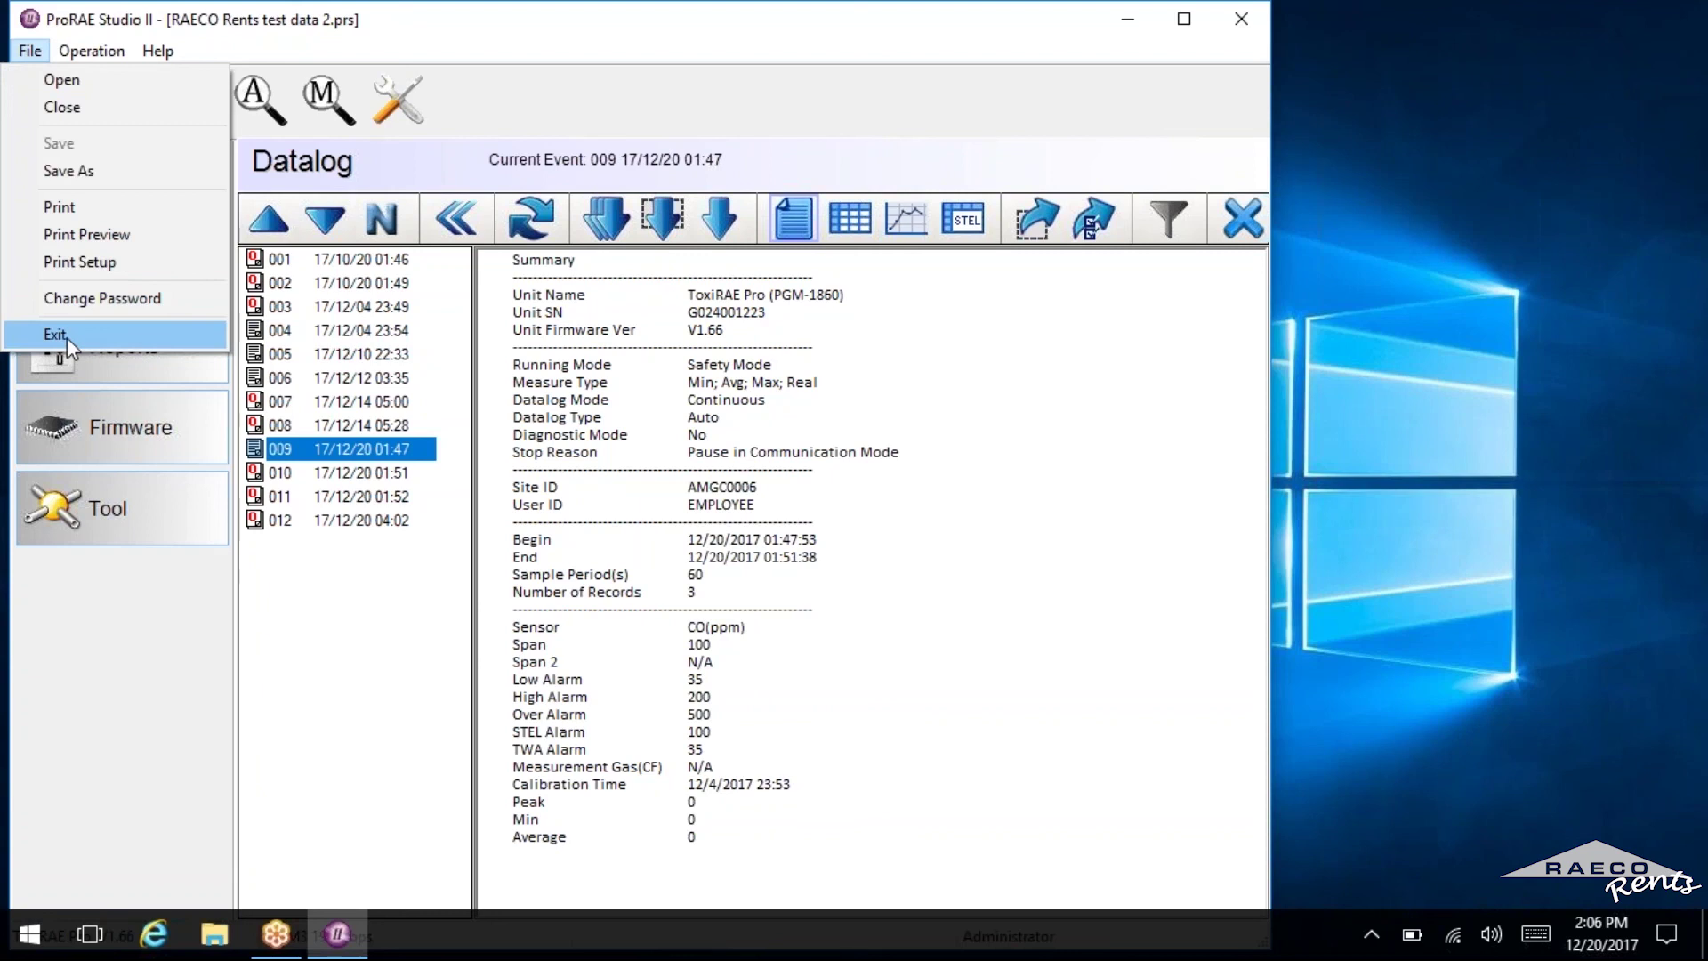
{"action": "left_click", "coordinate": [489, 151]}
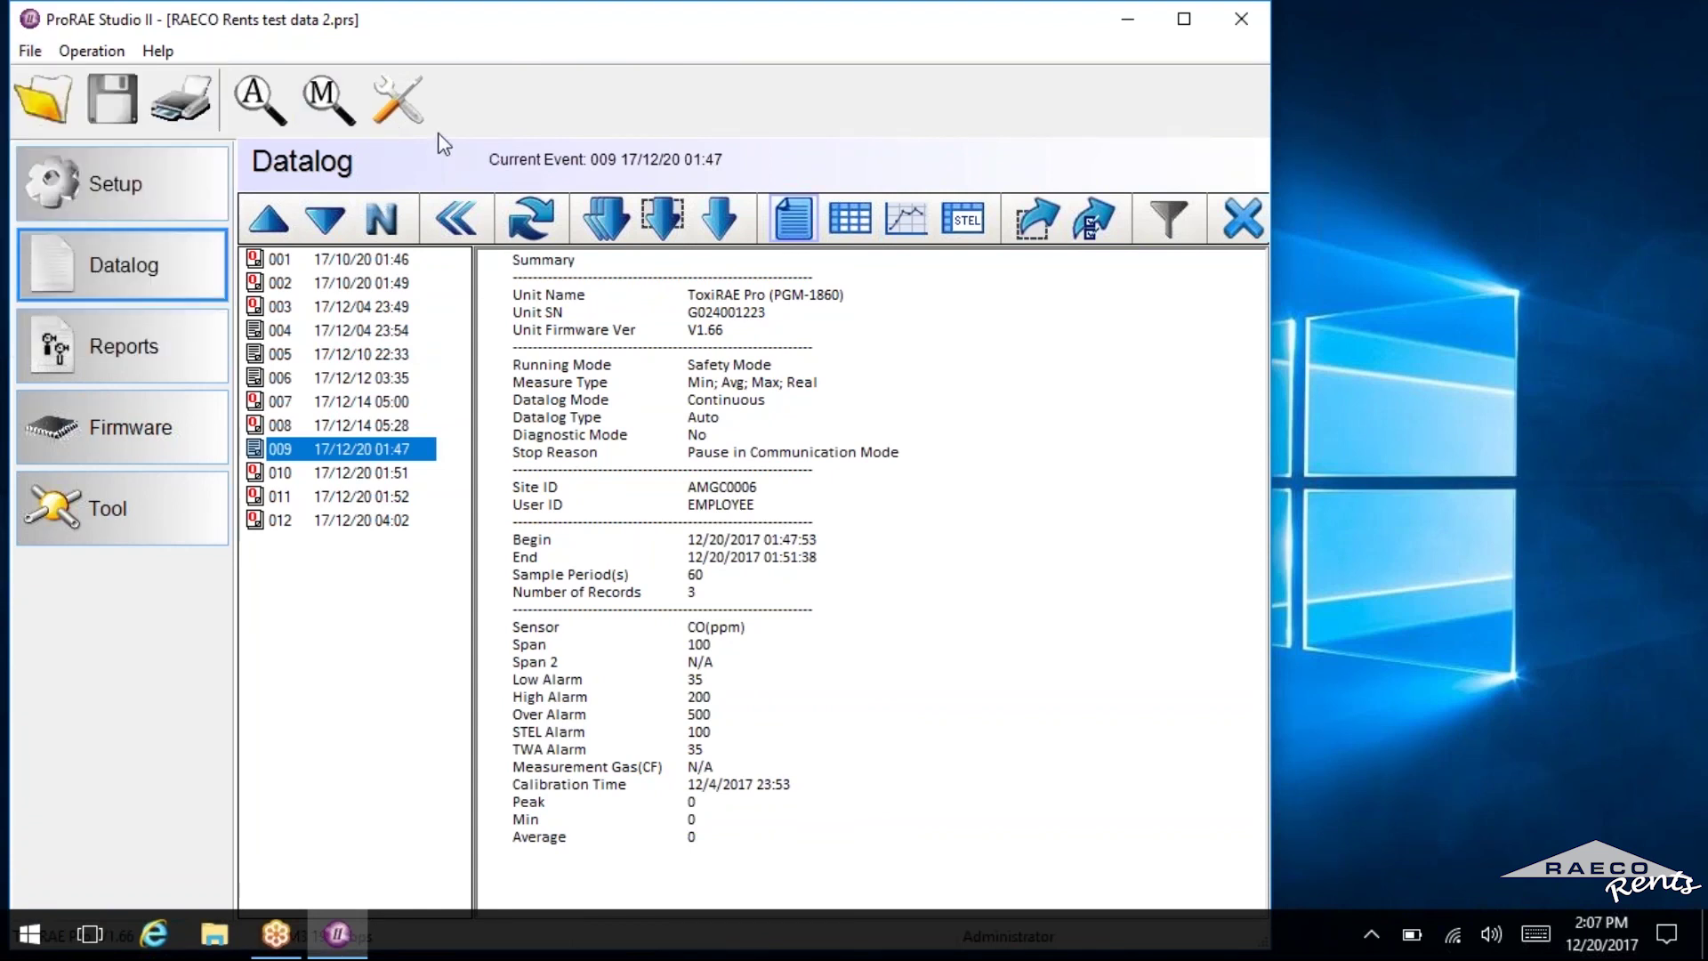
{"action": "left_click", "coordinate": [269, 99]}
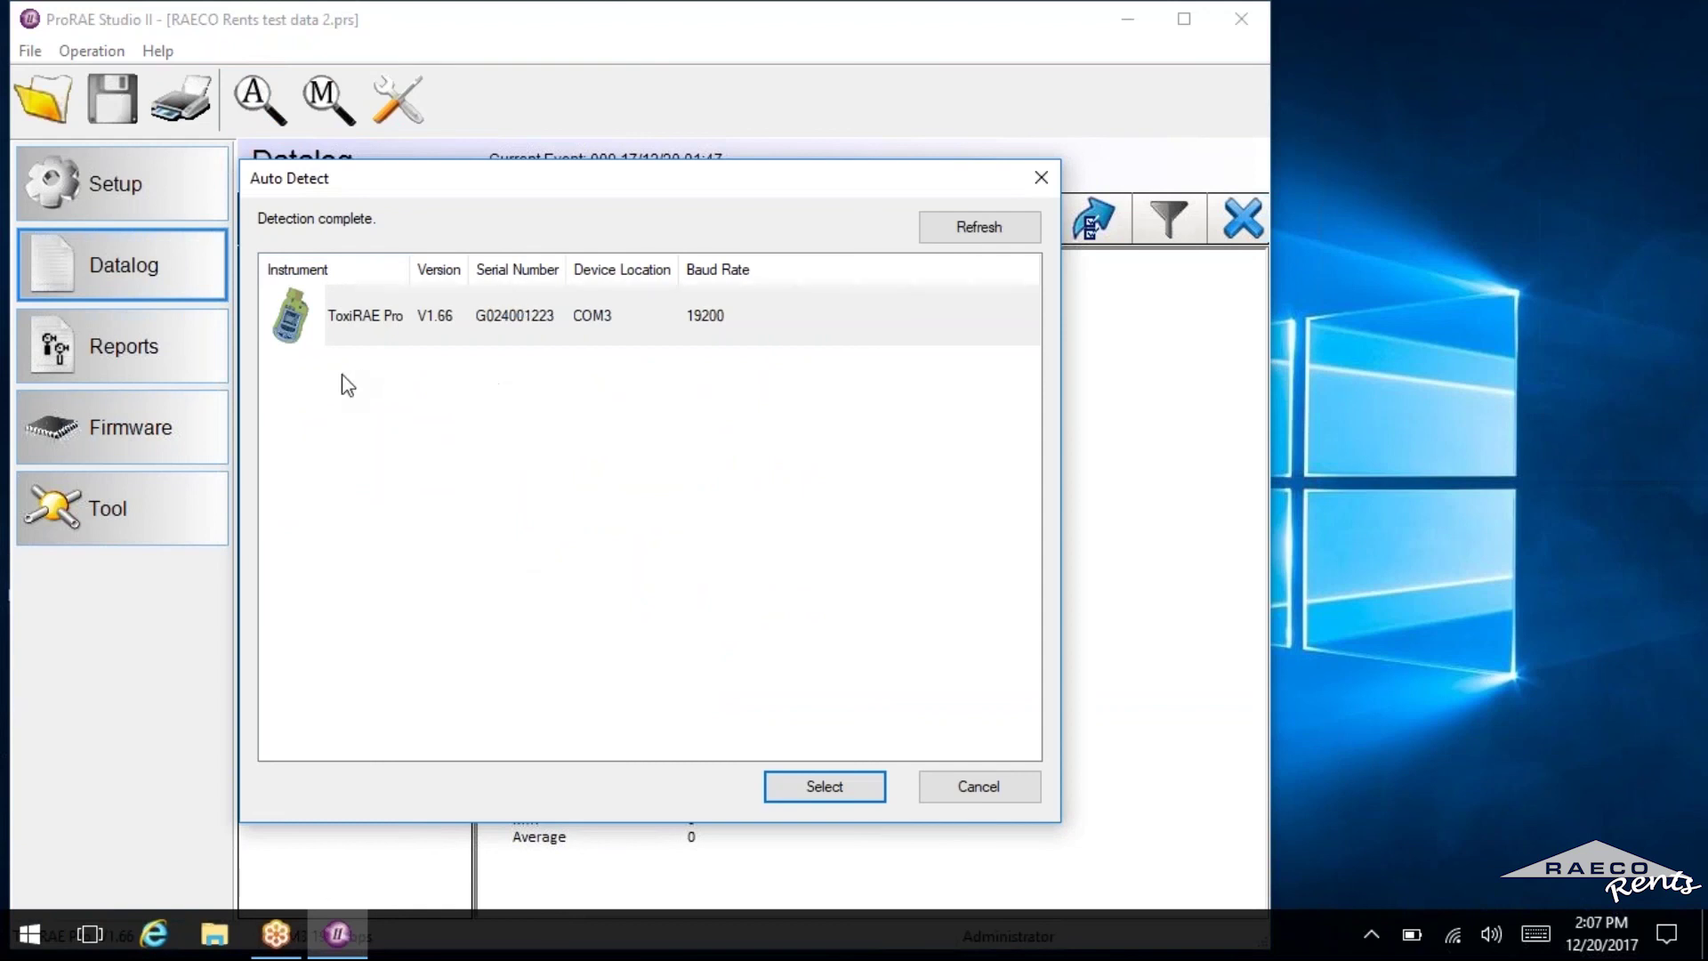
{"action": "left_click", "coordinate": [976, 796]}
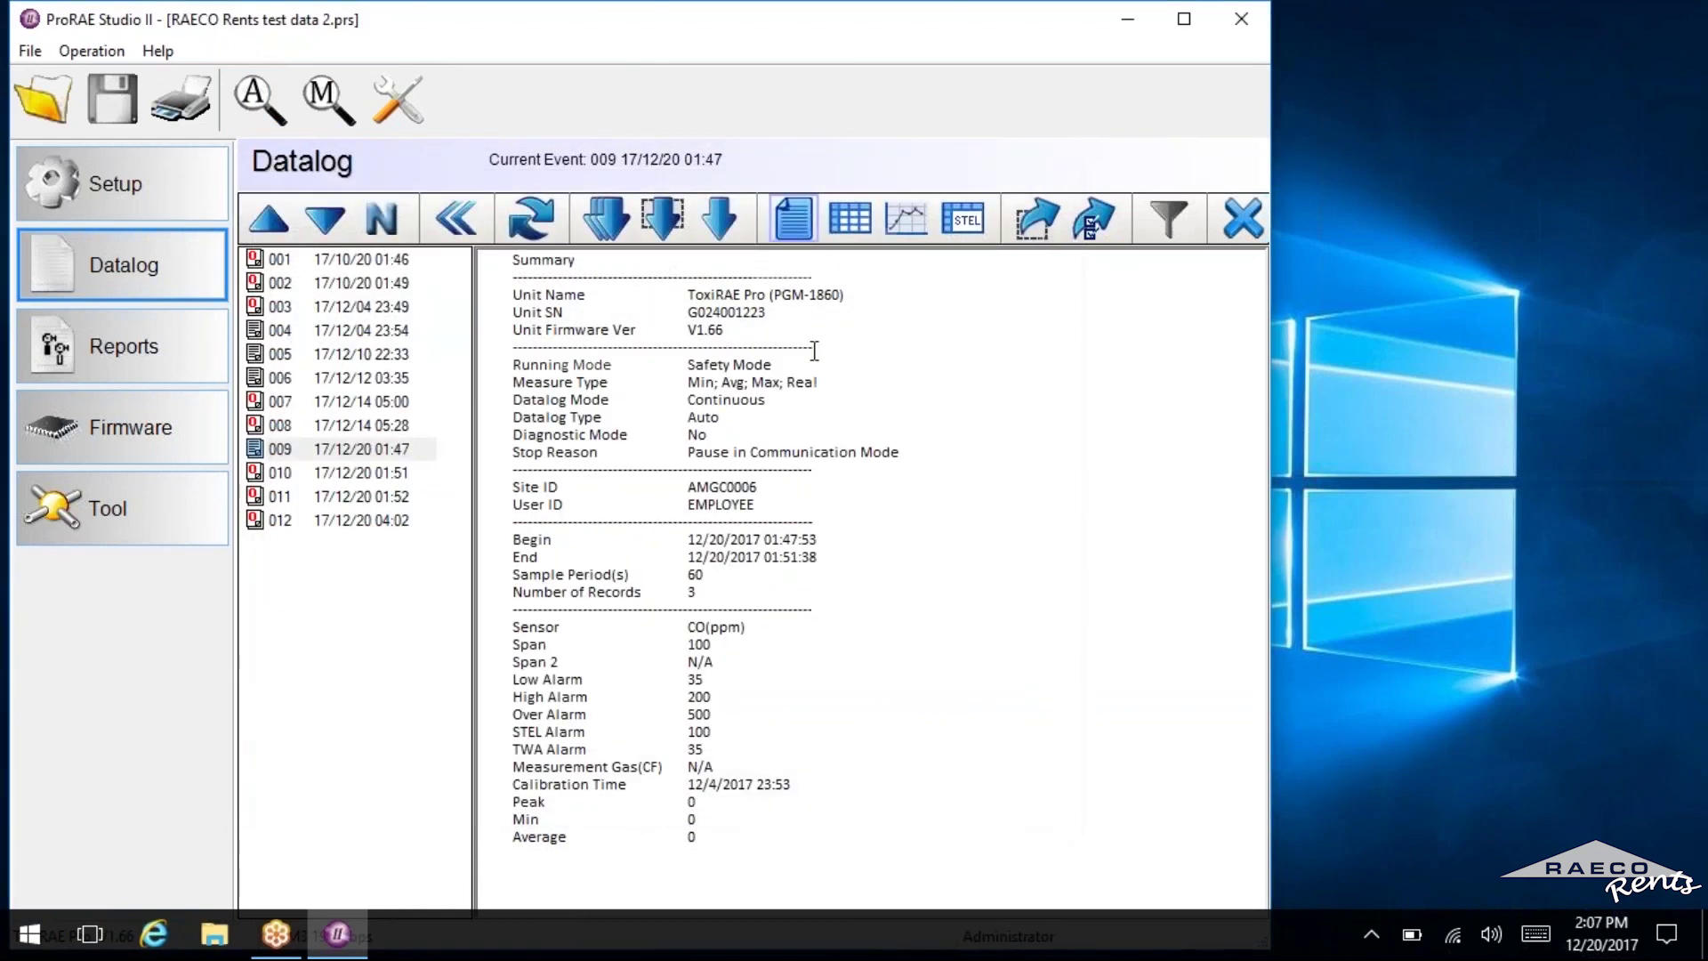
{"action": "left_click", "coordinate": [30, 50]}
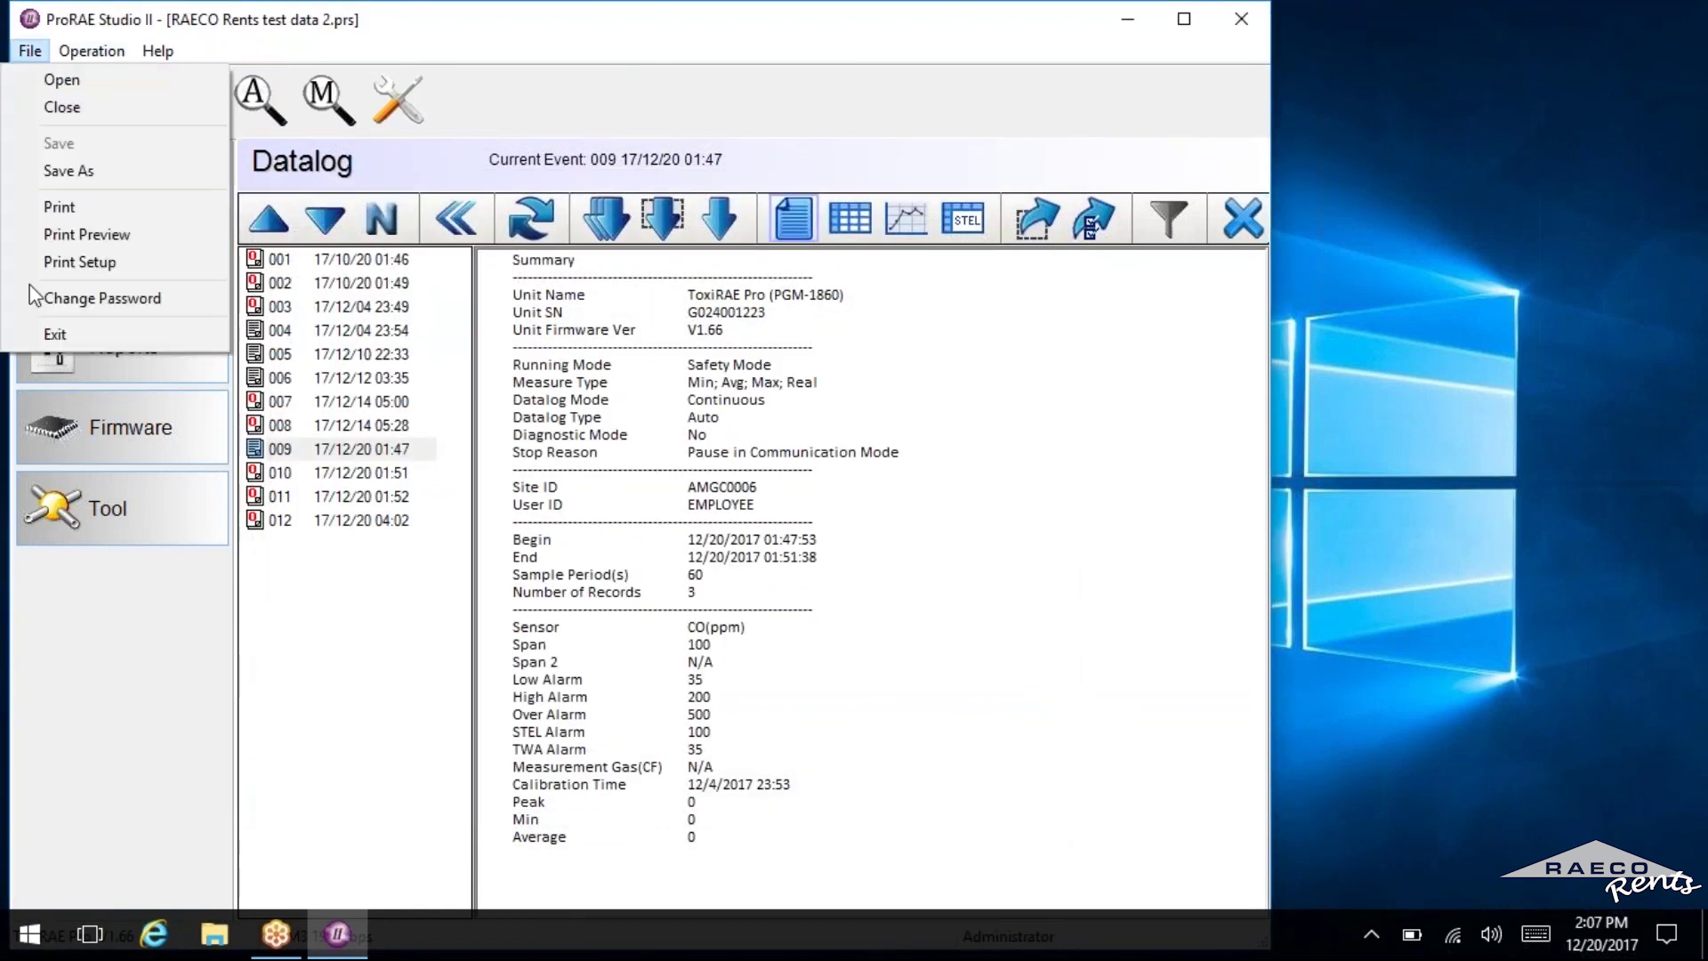